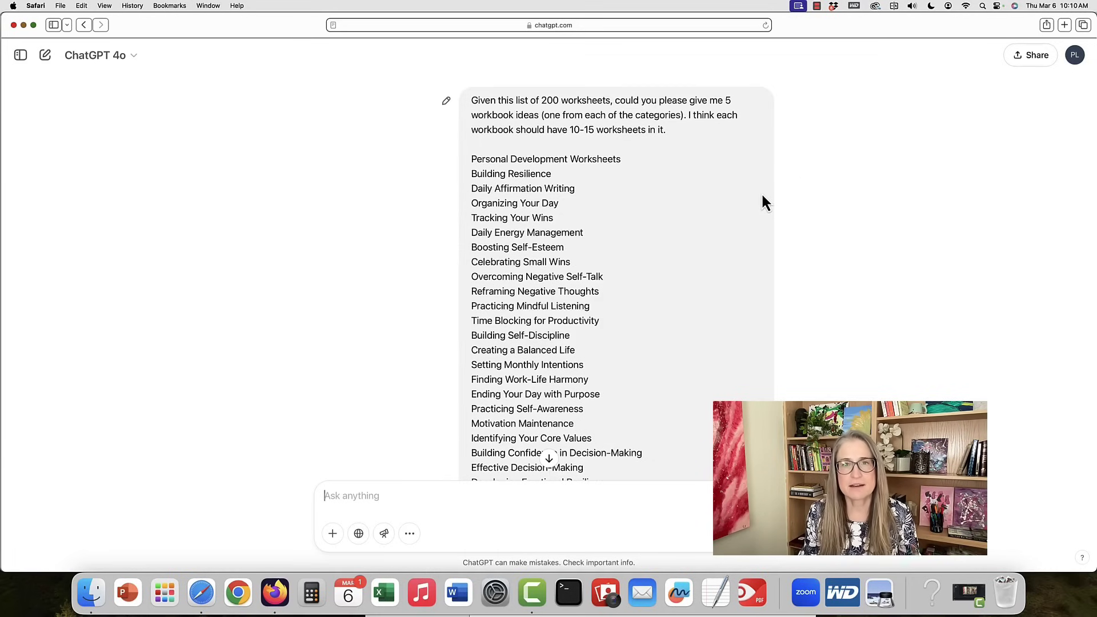
- Scroll through ChatGPT's list of five suggested workbook ideas
scroll(763, 195, down, 3)
scroll(762, 202, down, 9)
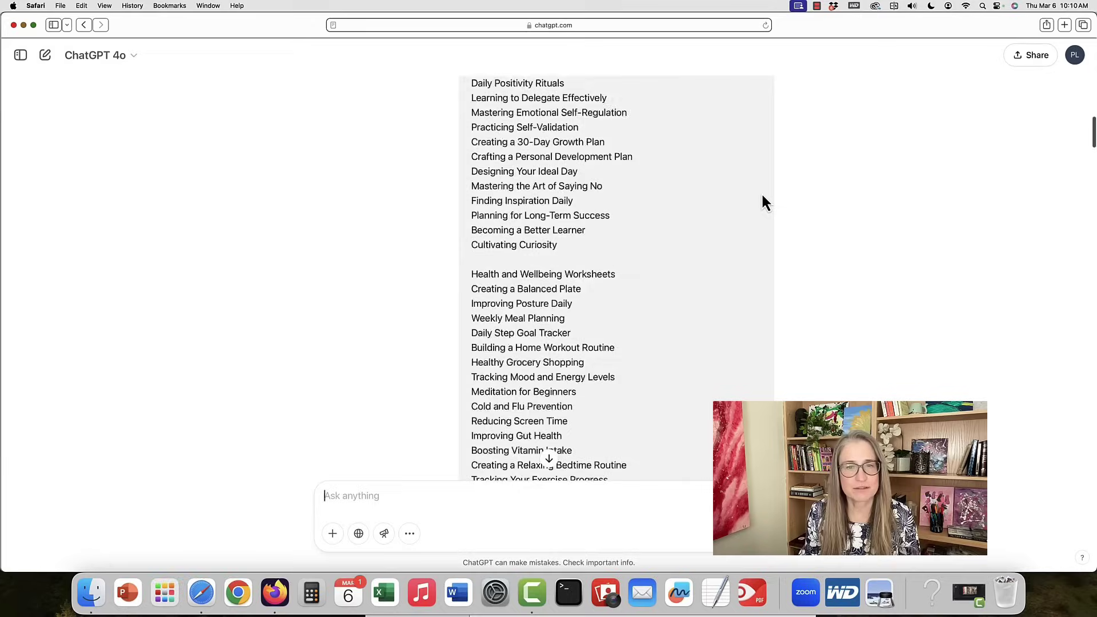
scroll(762, 203, up, 9)
scroll(762, 196, up, 4)
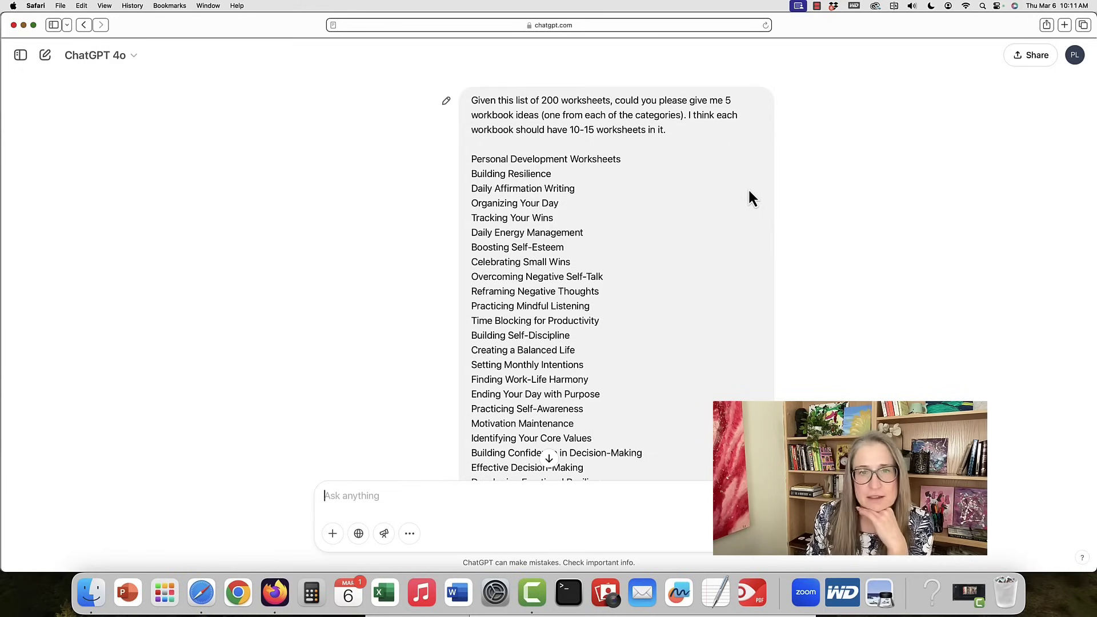
scroll(750, 194, down, 10)
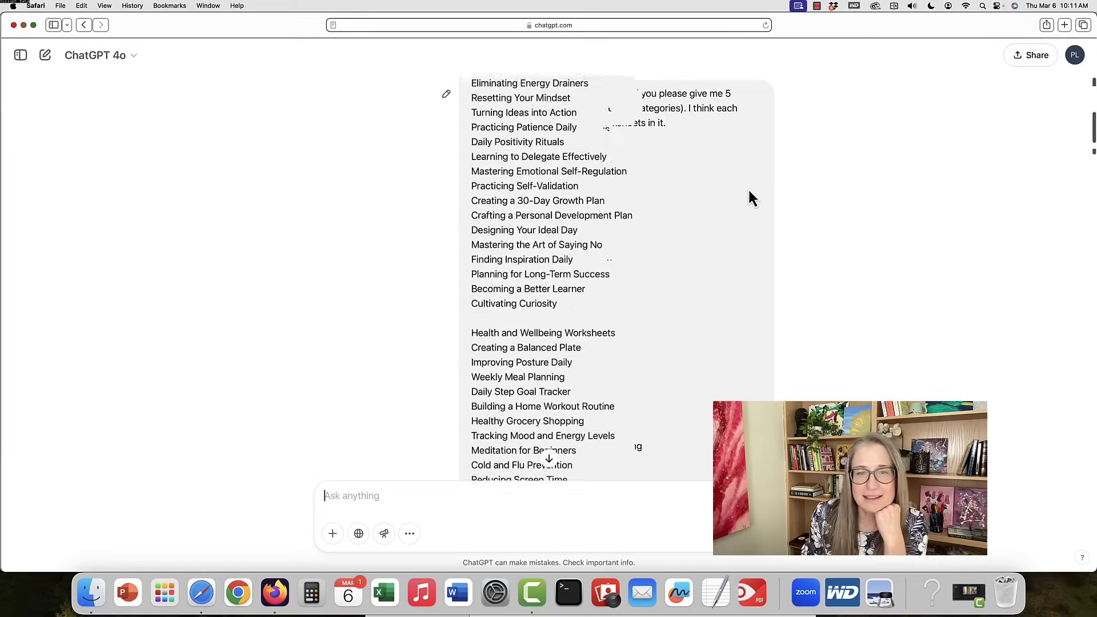
scroll(750, 197, down, 3)
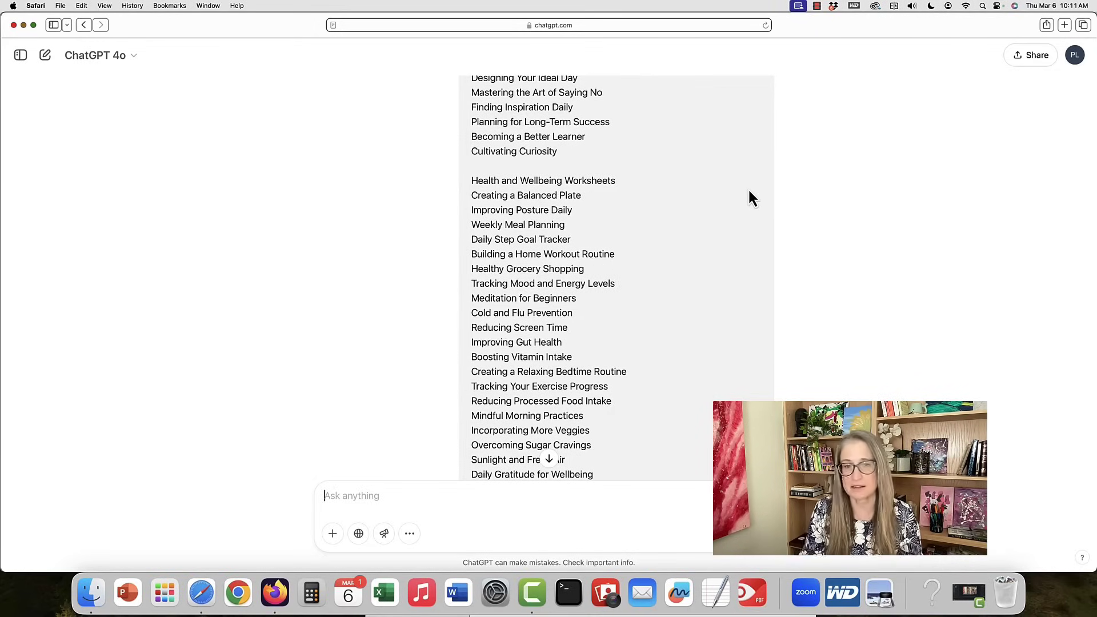
scroll(750, 197, down, 5)
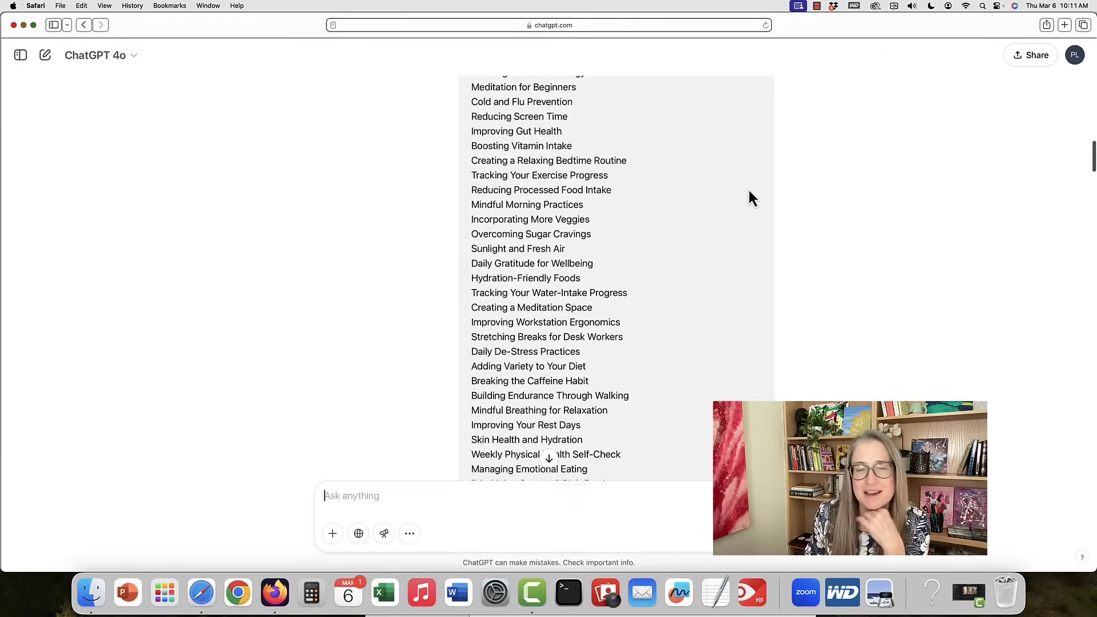
scroll(750, 194, down, 10)
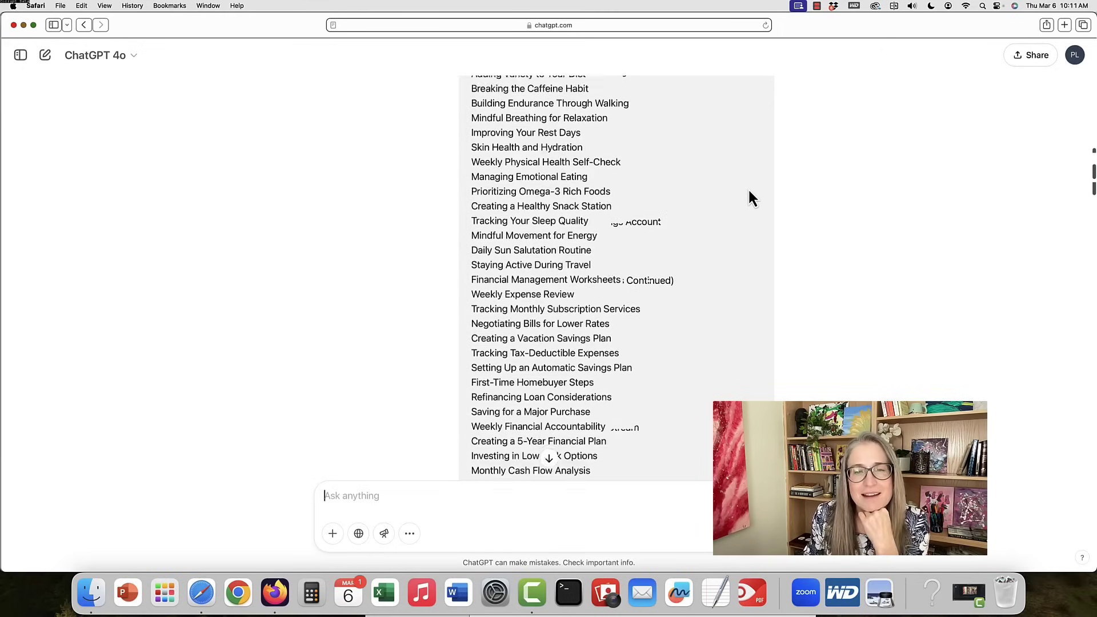
scroll(750, 197, down, 15)
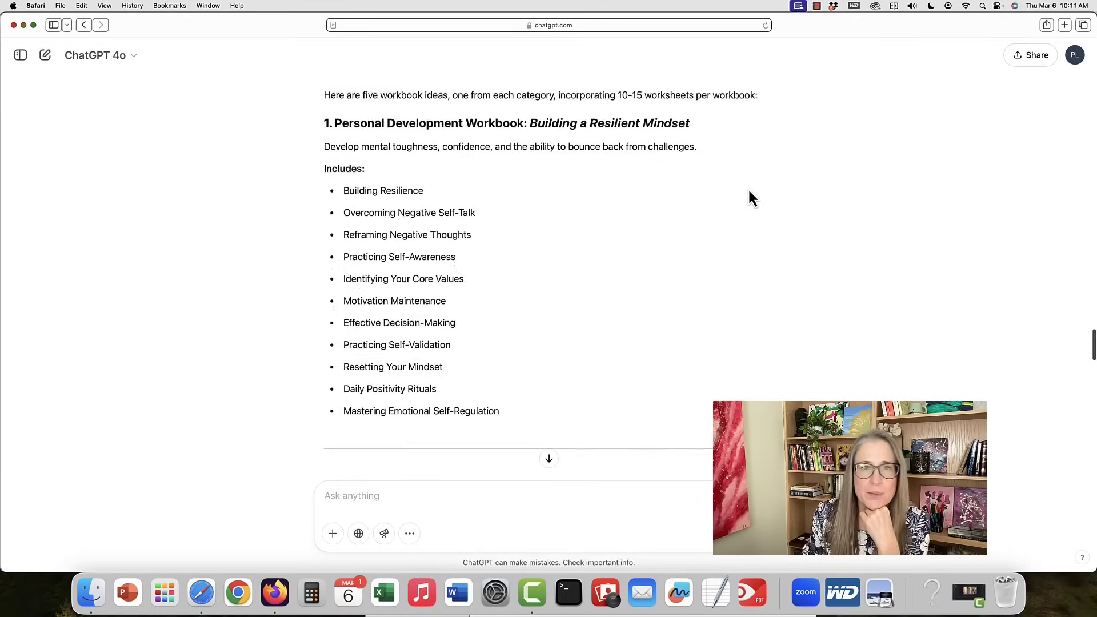
scroll(749, 197, up, 1)
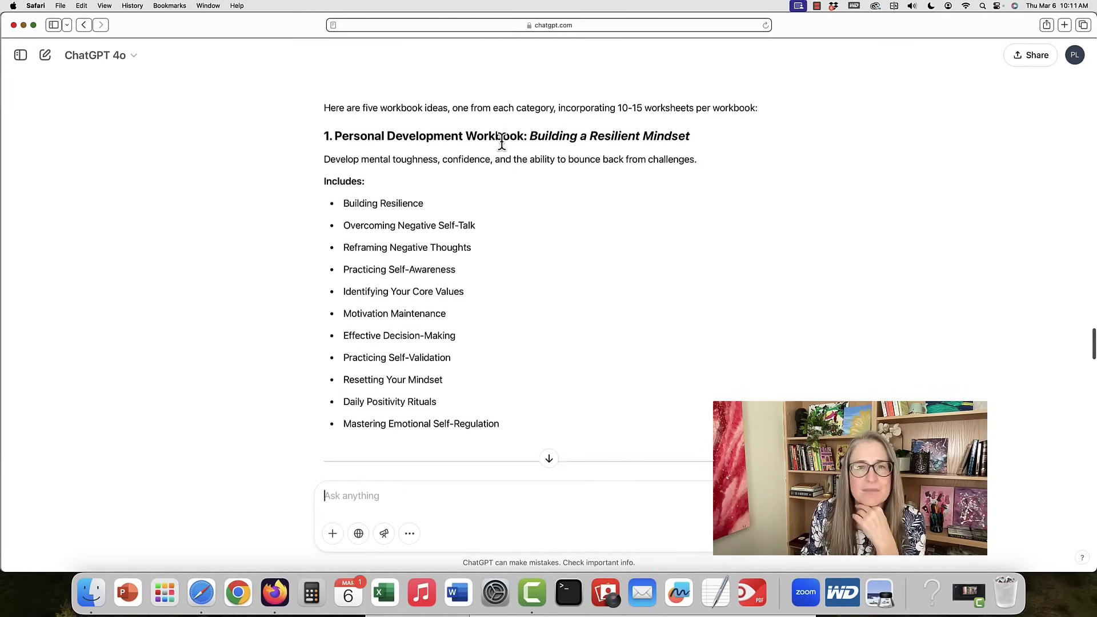
scroll(504, 149, down, 2)
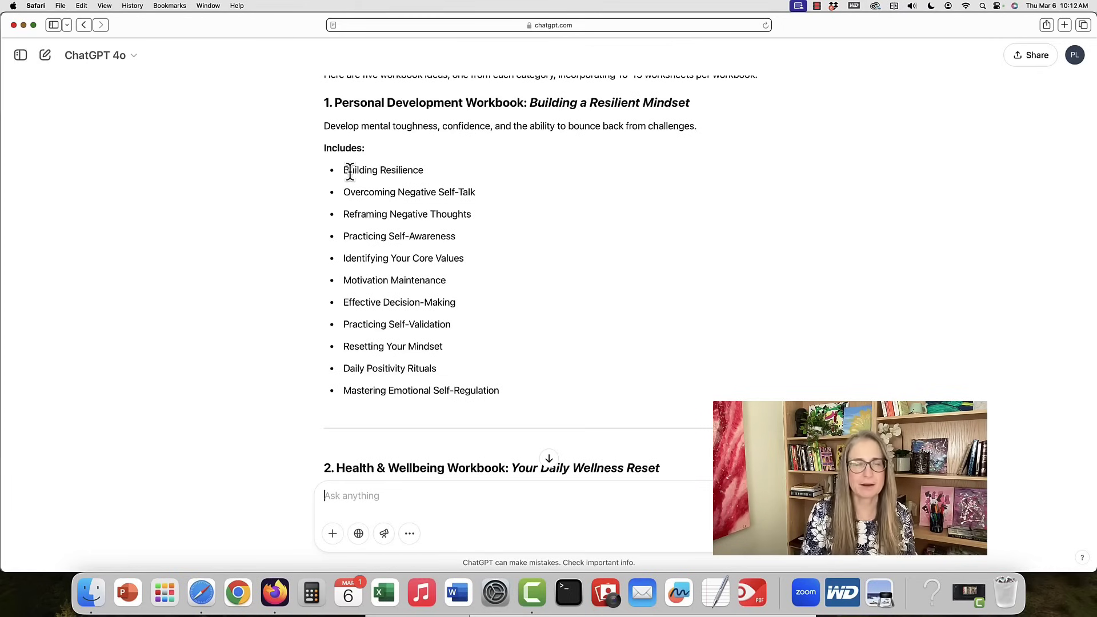
scroll(350, 171, down, 2)
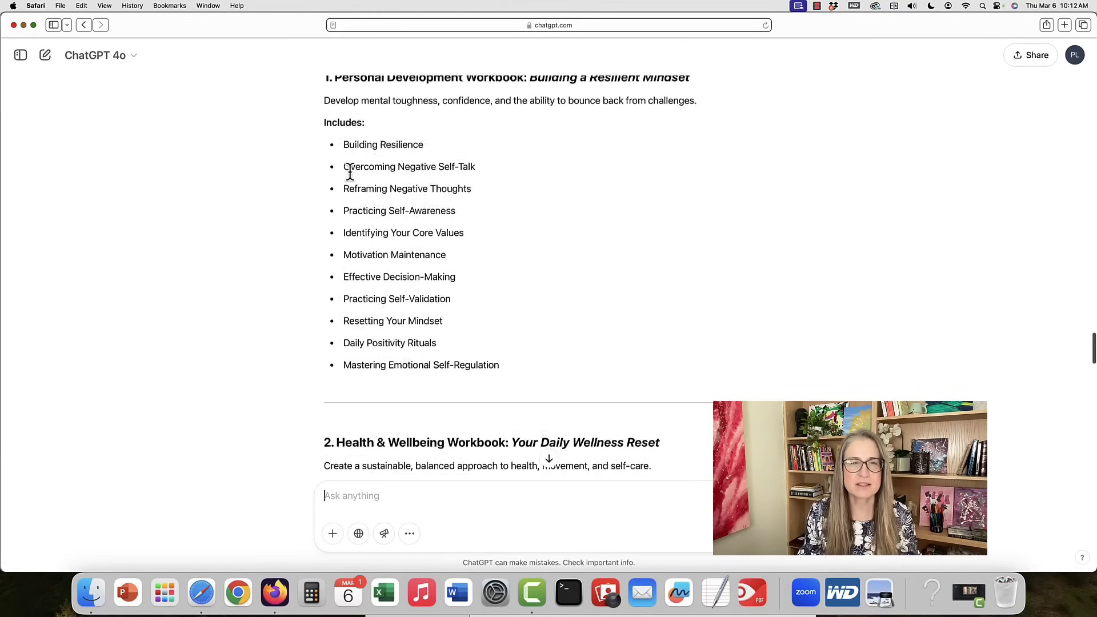
scroll(362, 189, down, 10)
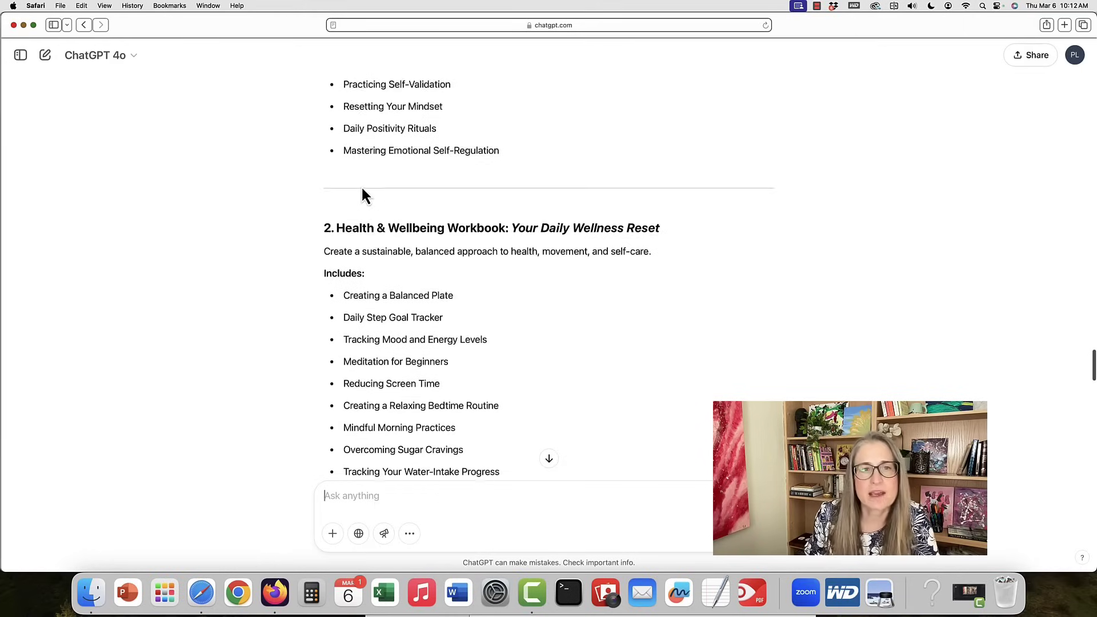
scroll(362, 189, down, 7)
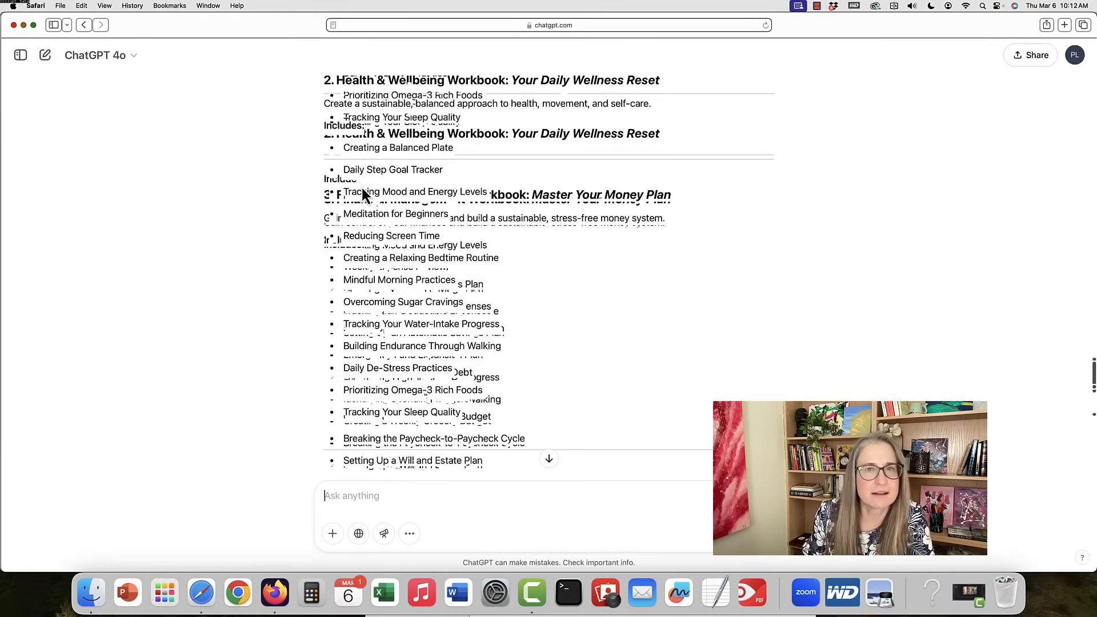
scroll(362, 190, down, 15)
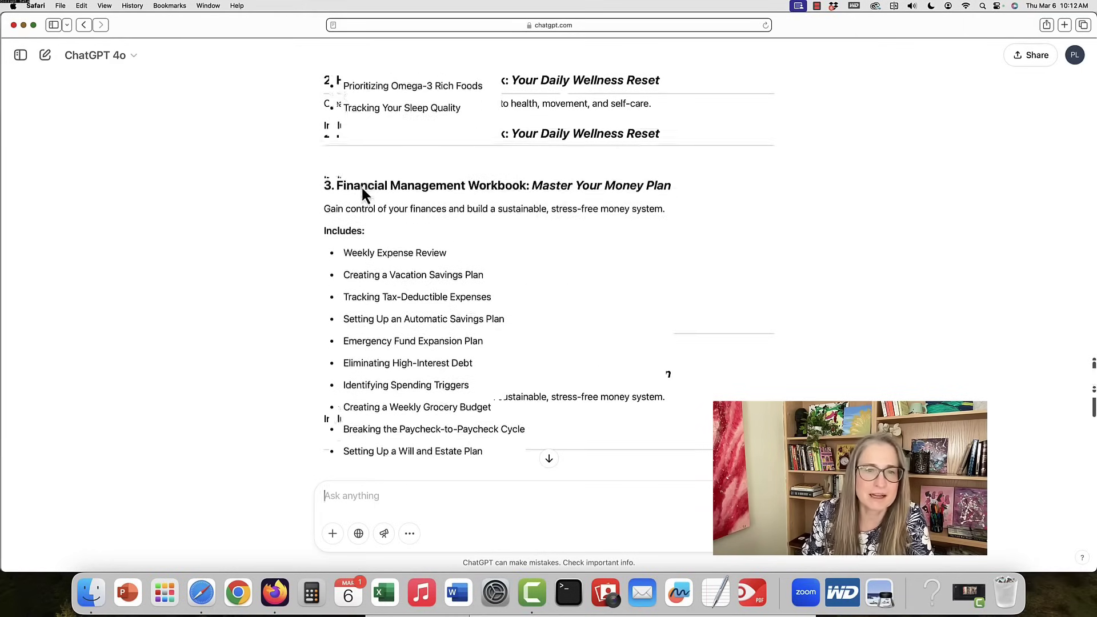
scroll(362, 189, down, 12)
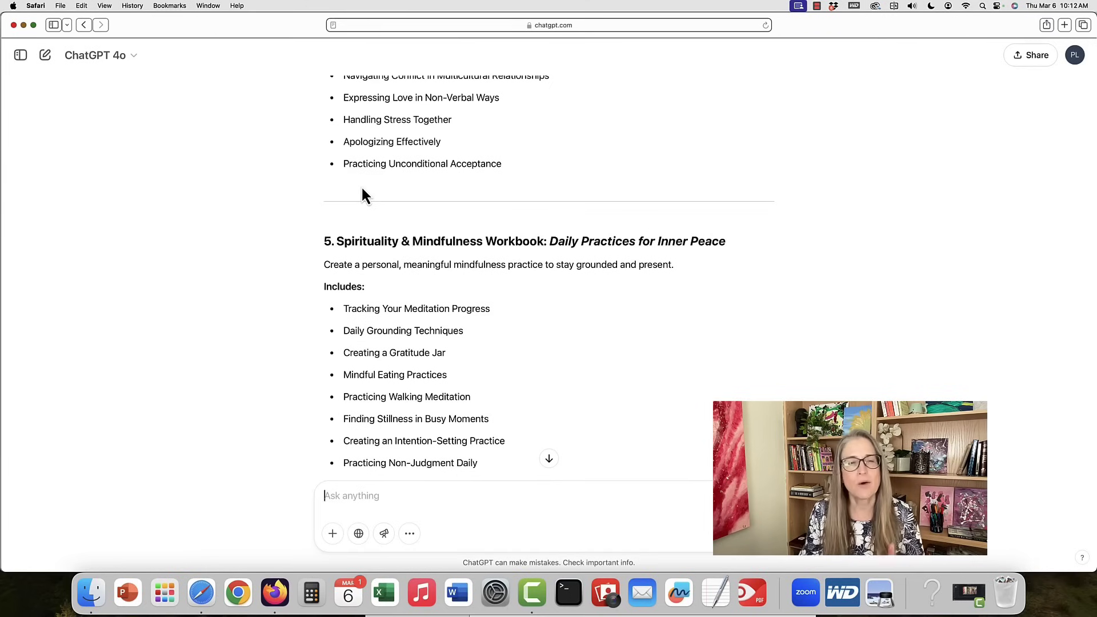
scroll(460, 361, down, 1)
scroll(460, 361, down, 1)
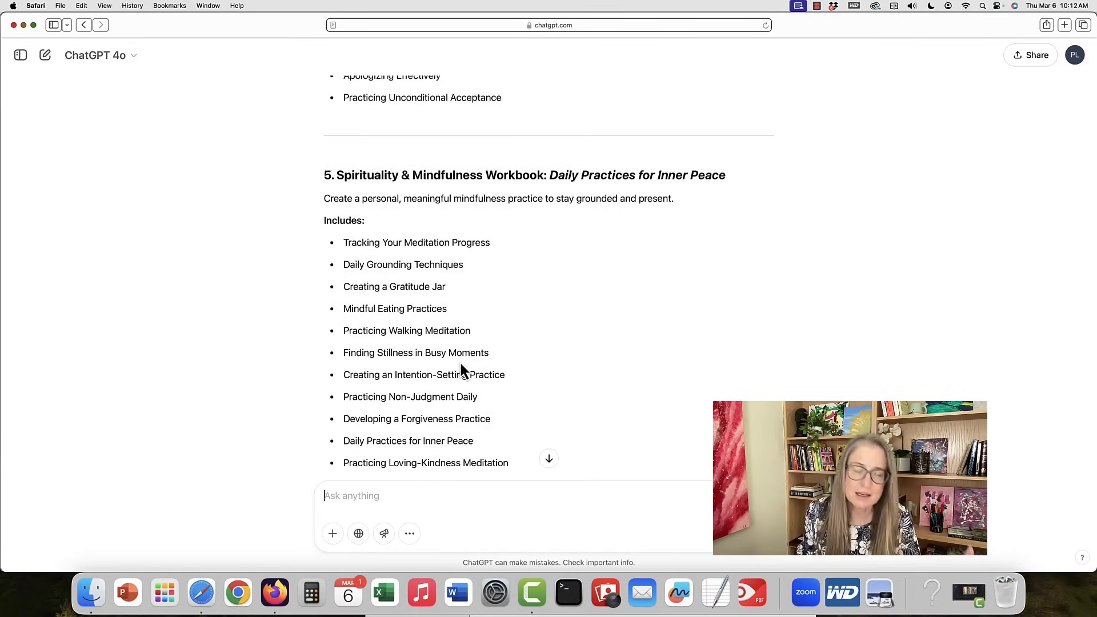
scroll(461, 365, down, 1)
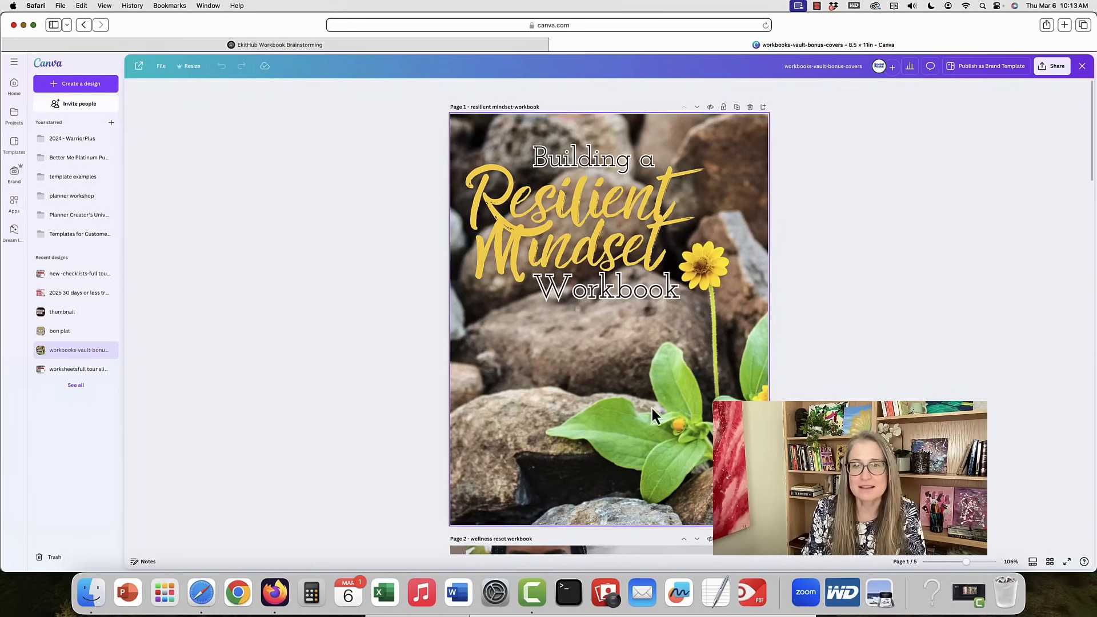
- Open the workbook covers design and show its five pages in grid view
click(599, 443)
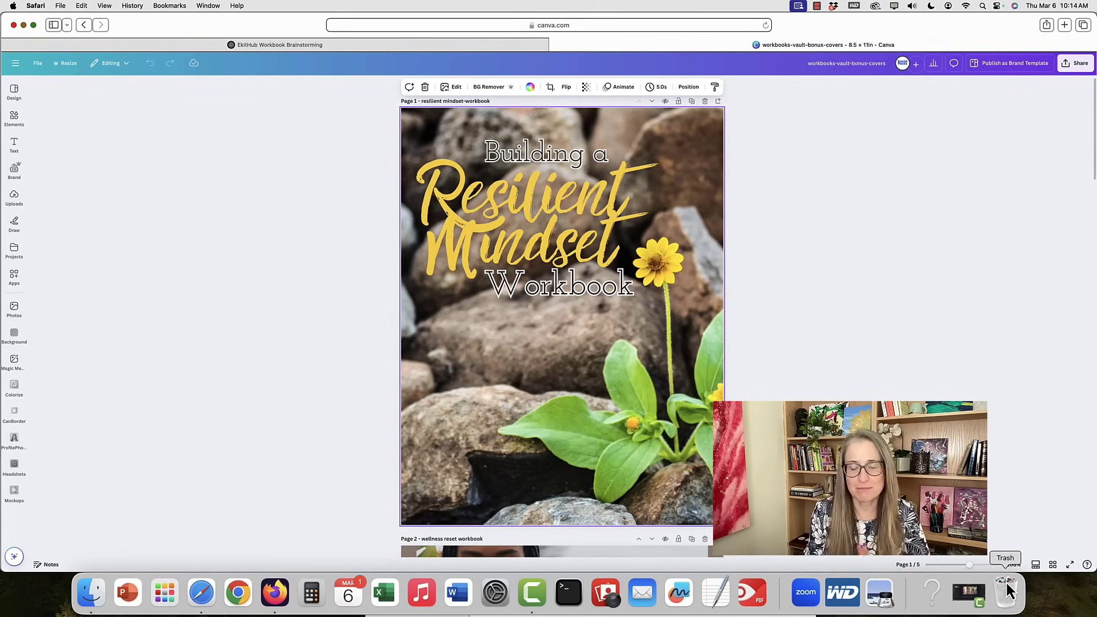
click(1054, 566)
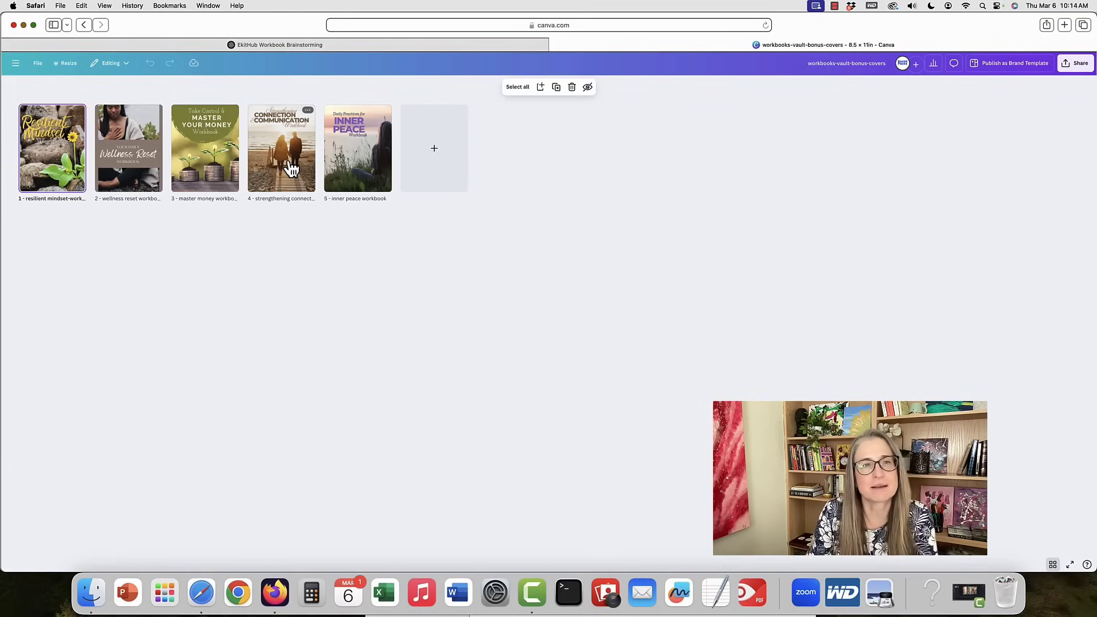
- Open the Resilient Mindset cover full-size and browse, then close, the design templates list
double_click(69, 176)
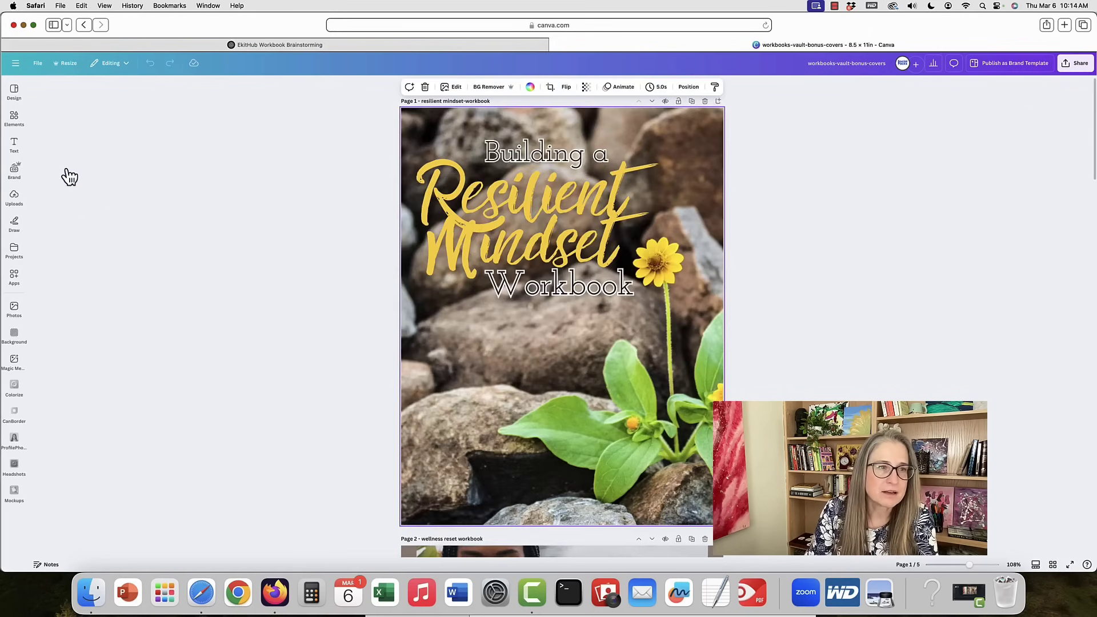
click(15, 95)
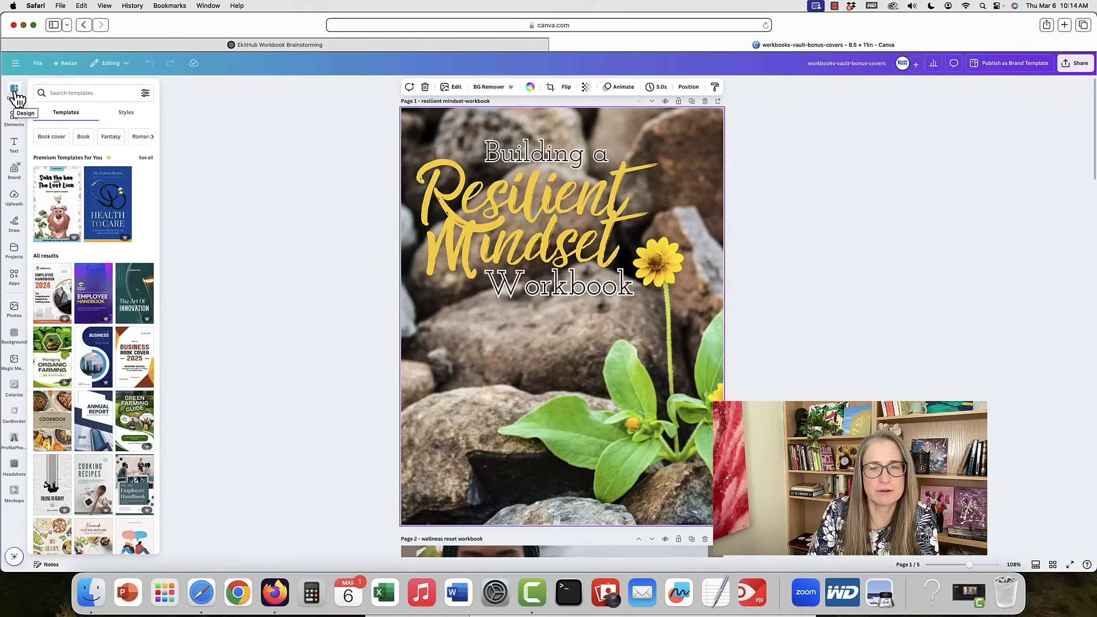
scroll(76, 290, down, 3)
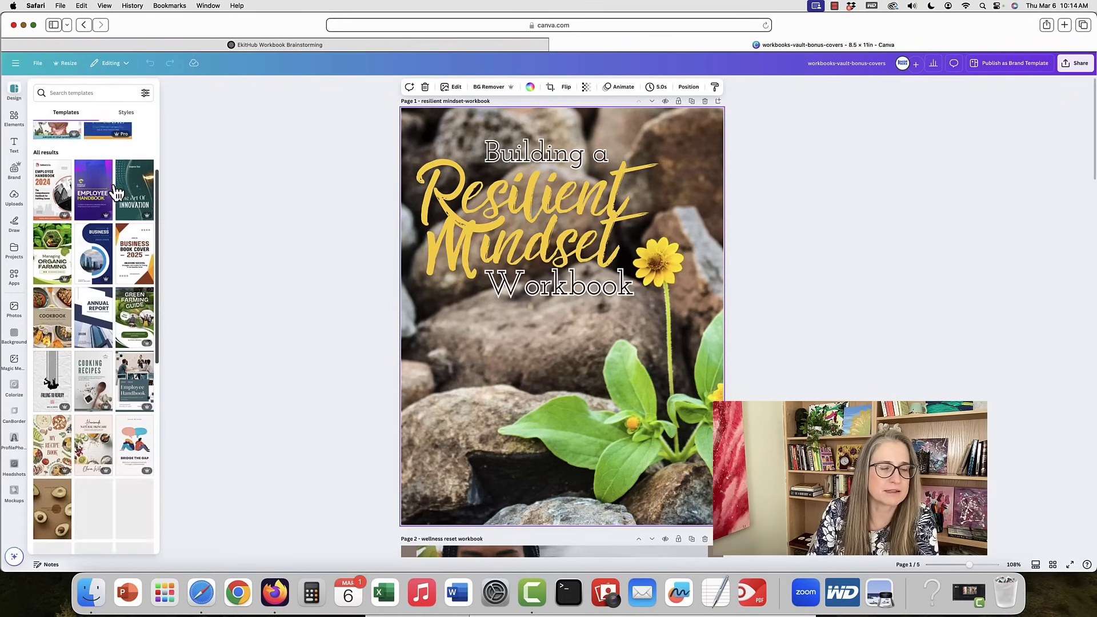
scroll(74, 289, down, 5)
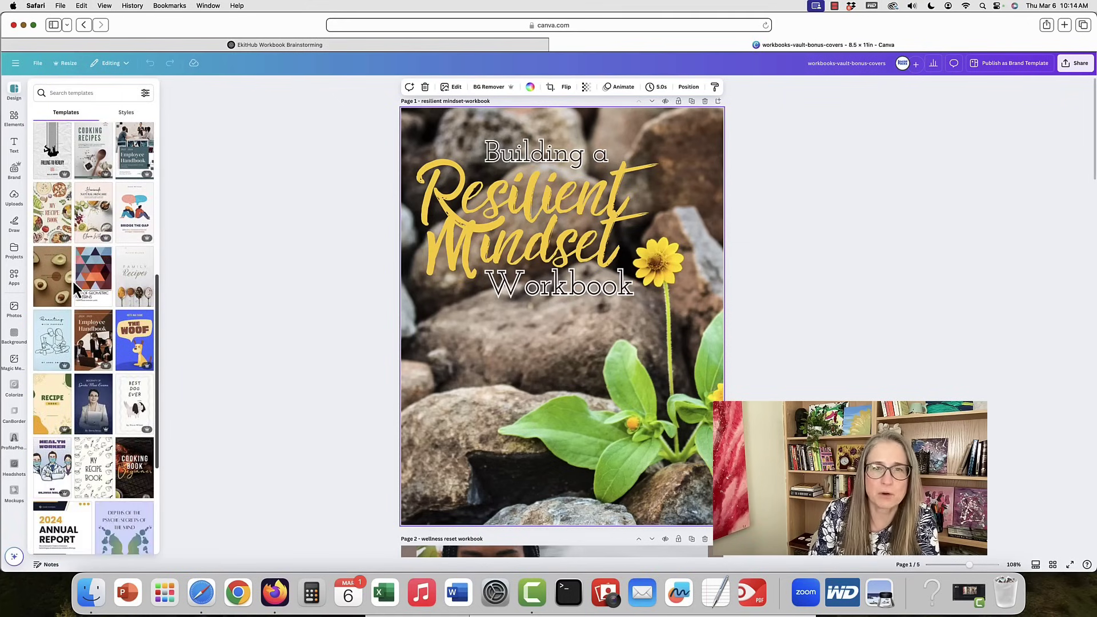
click(162, 279)
- Move down to page 2 and show the Wellness Reset cover's layer list
scroll(670, 280, down, 1)
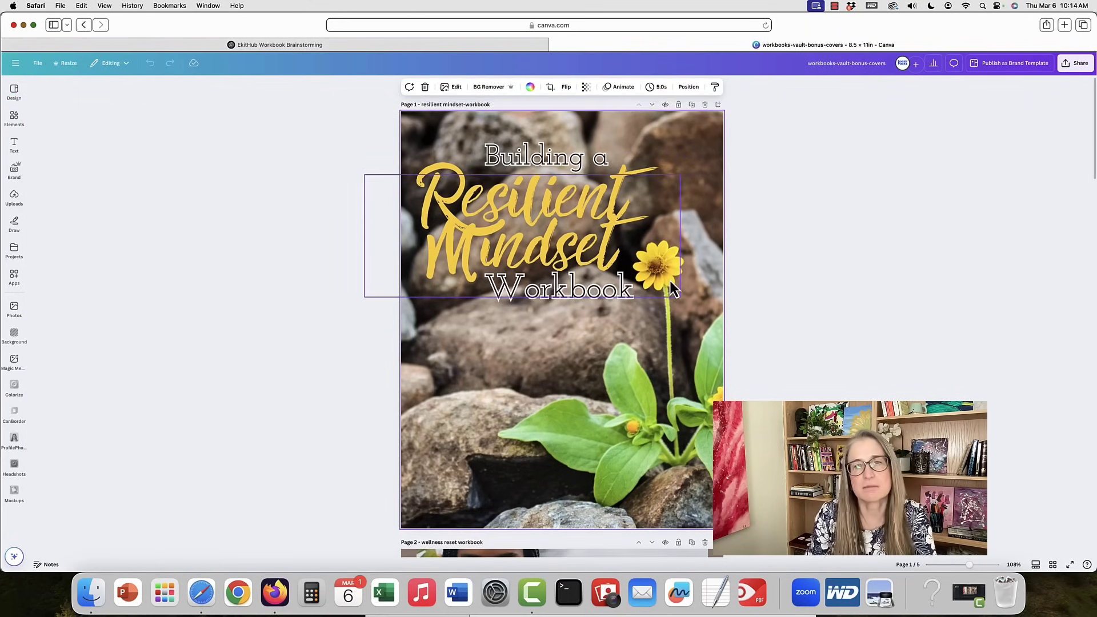
scroll(669, 280, down, 8)
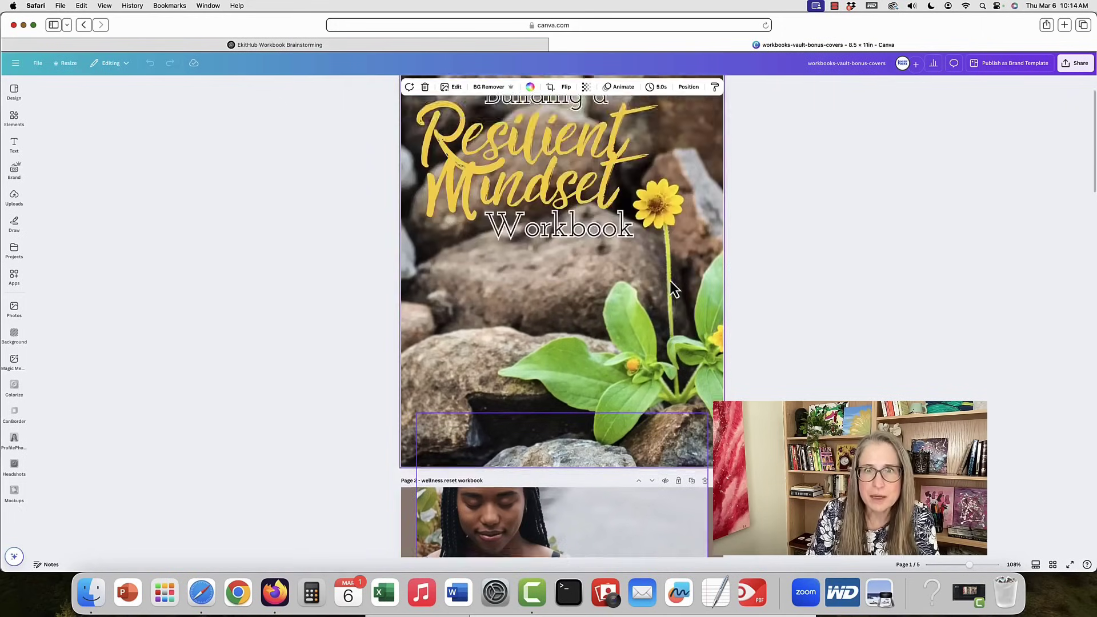
click(689, 88)
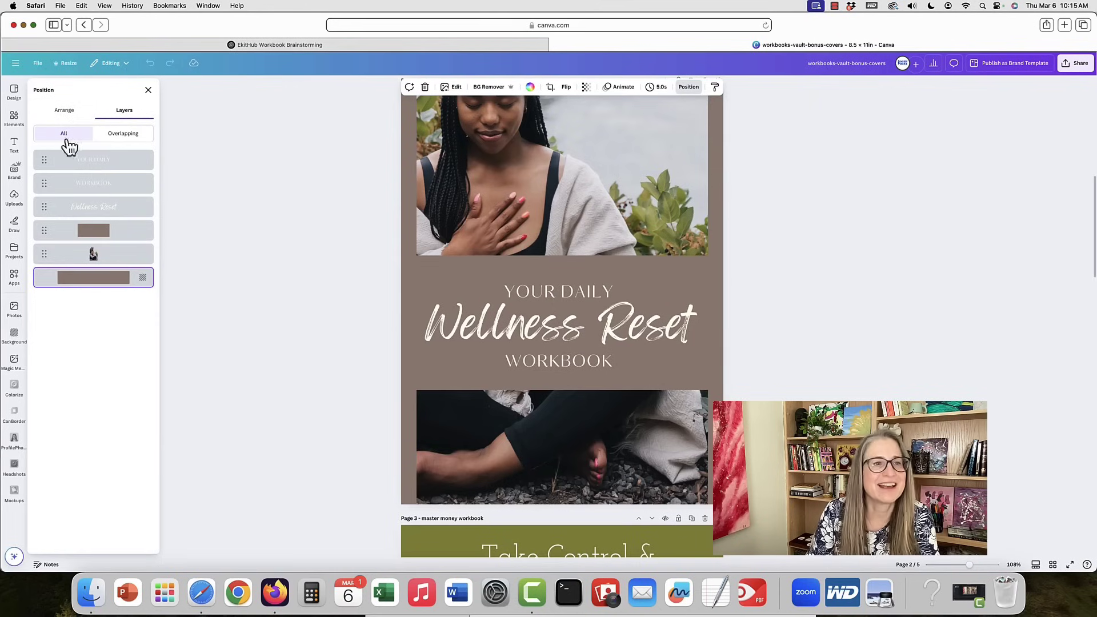
- Inspect page 2's layers: YOUR DAILY text, WORKBOOK text, brown rectangle, background and photo
click(109, 167)
click(102, 189)
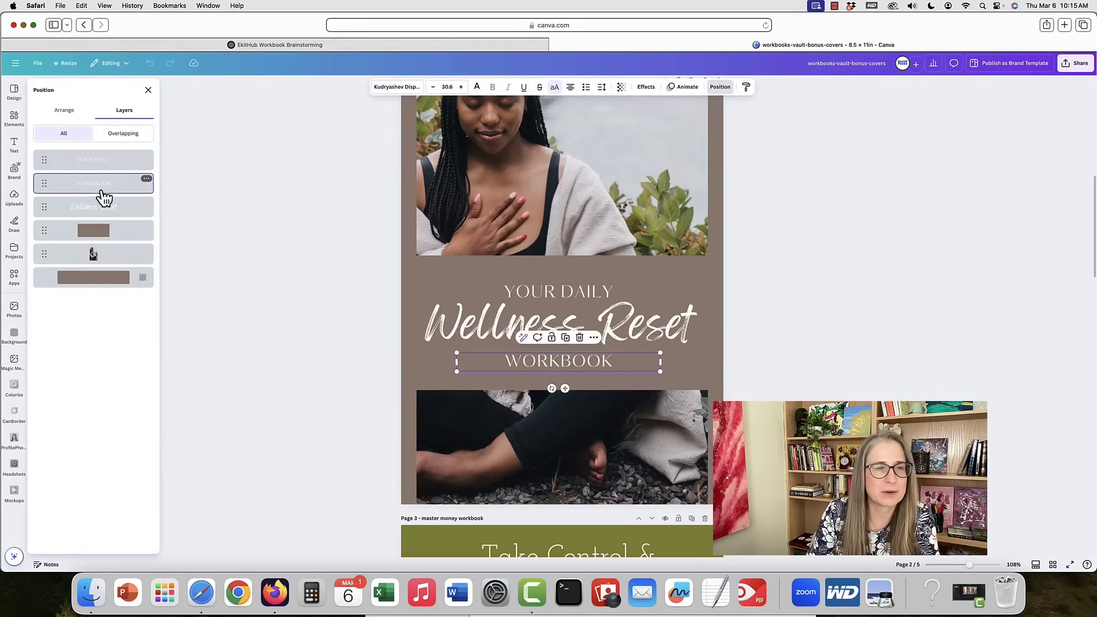
click(110, 236)
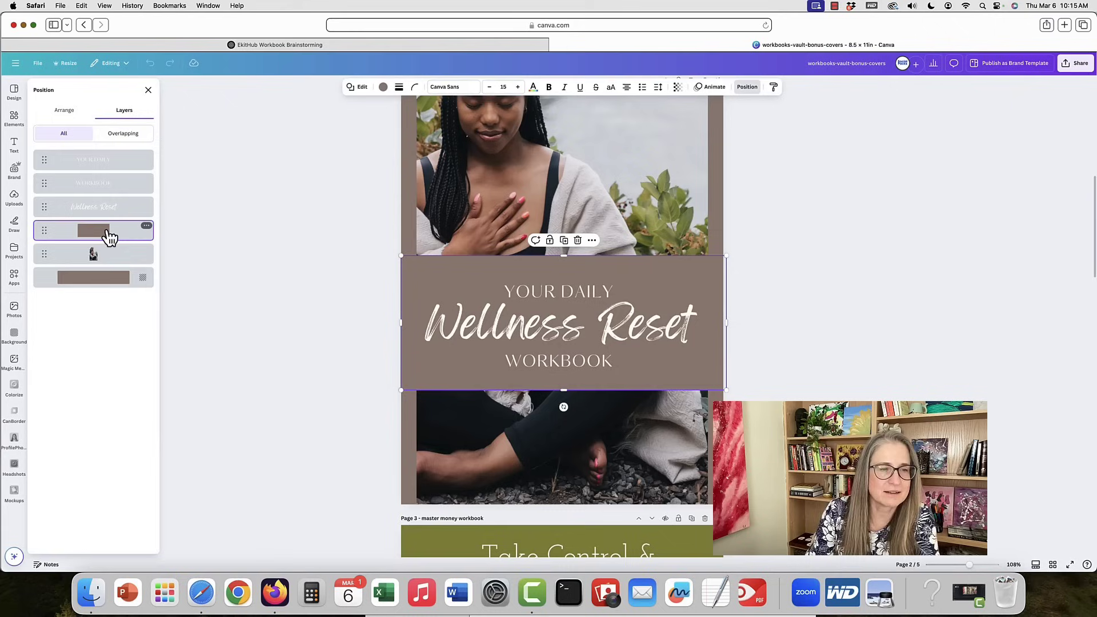
click(112, 279)
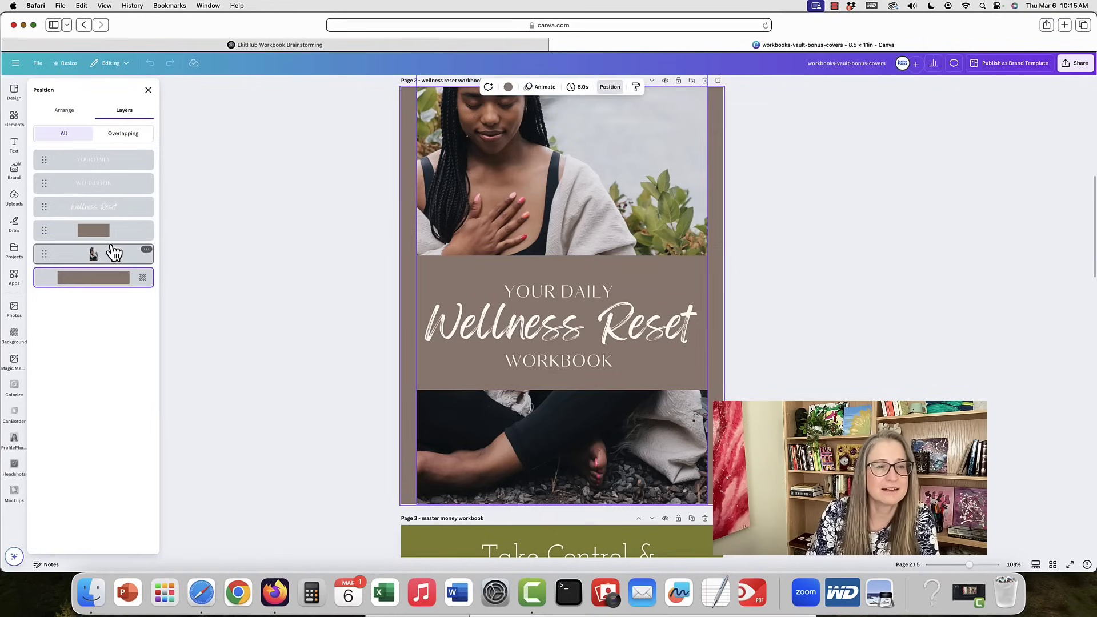
click(117, 256)
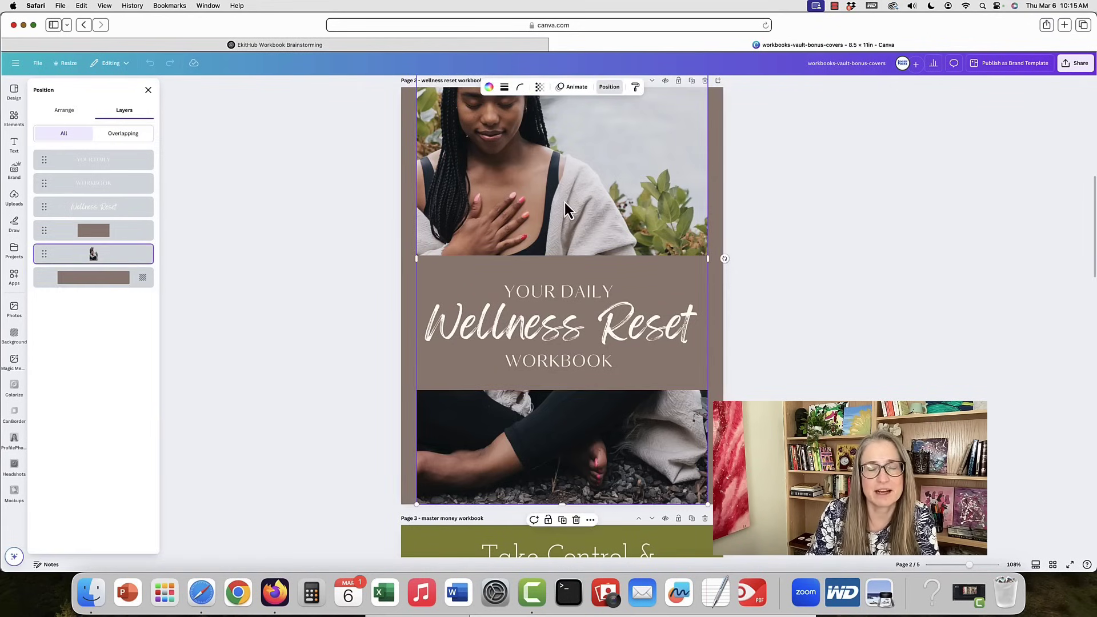
- Delete the photo and undo it, select the brown title band, then close the layers panel
key(BackSpace)
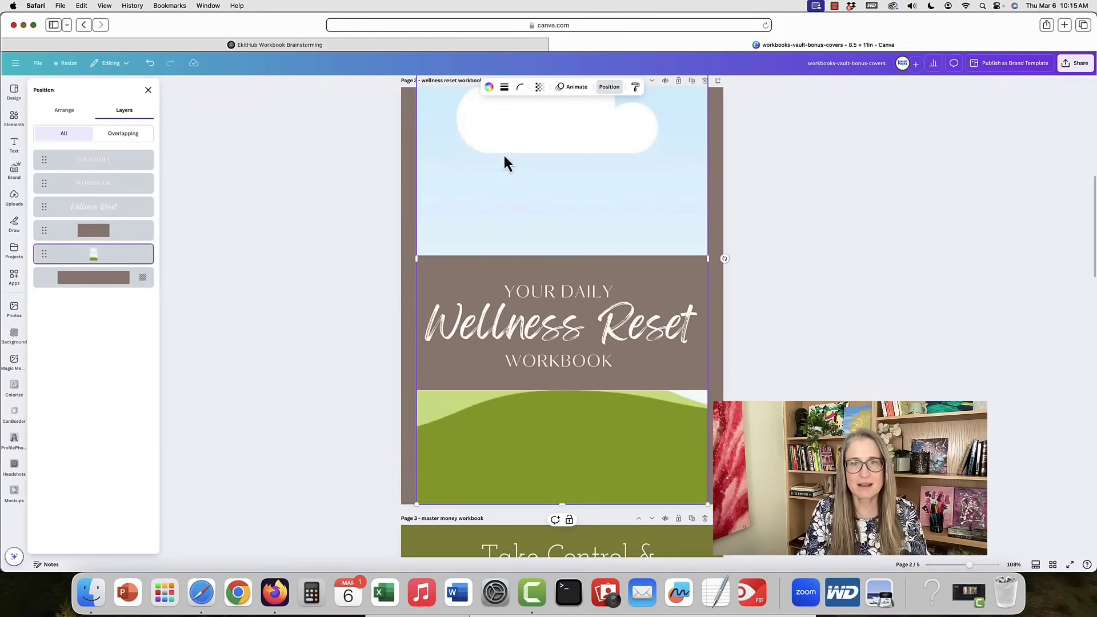
key(super+z)
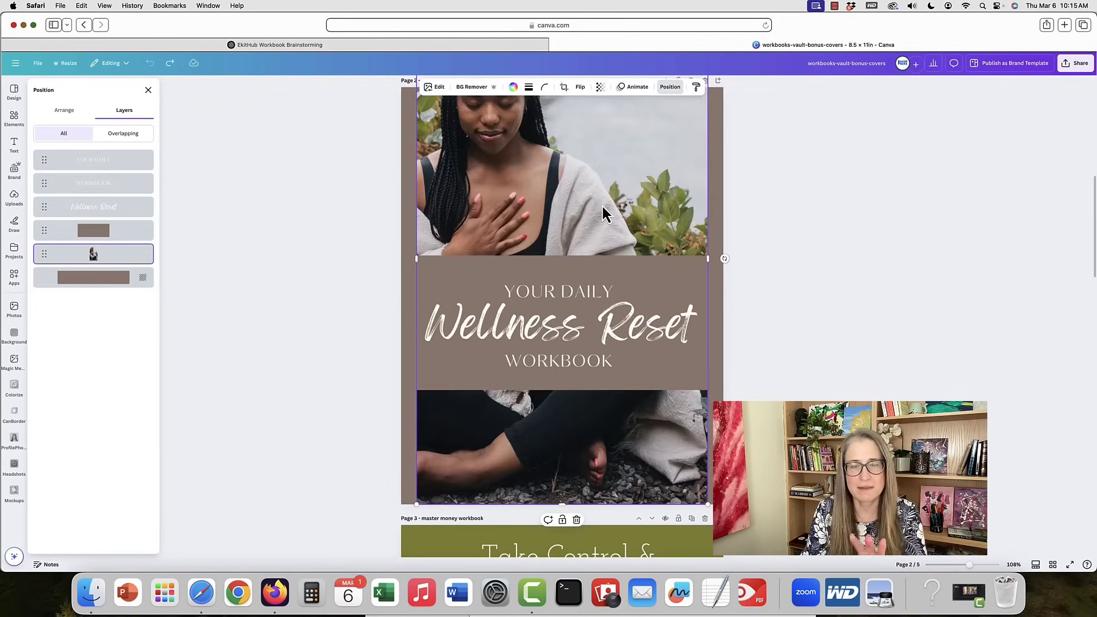
scroll(602, 207, up, 1)
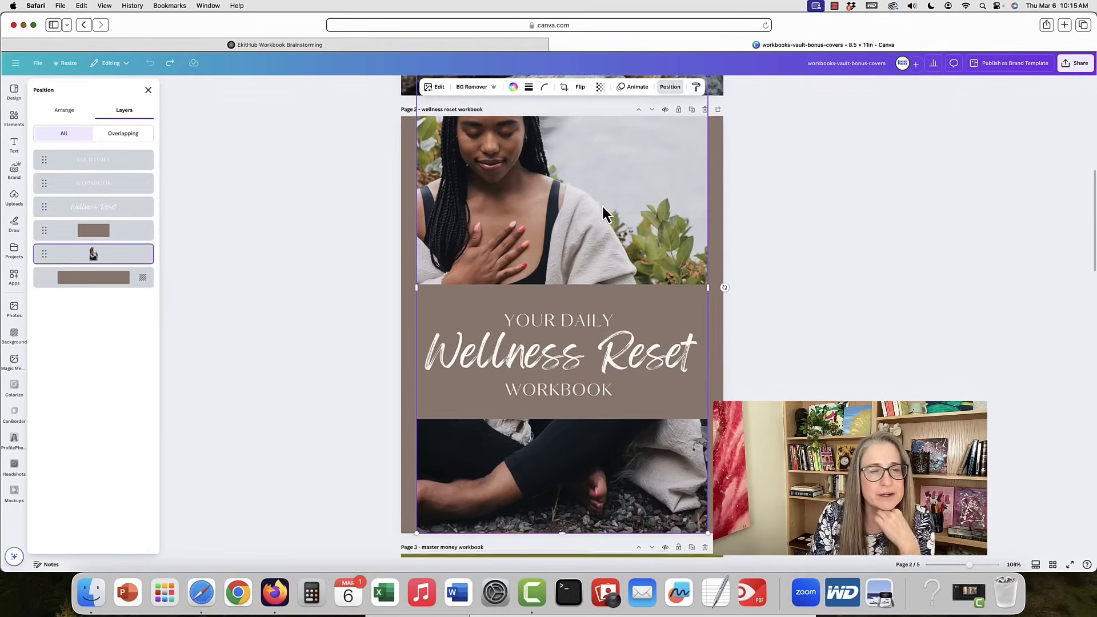
click(629, 409)
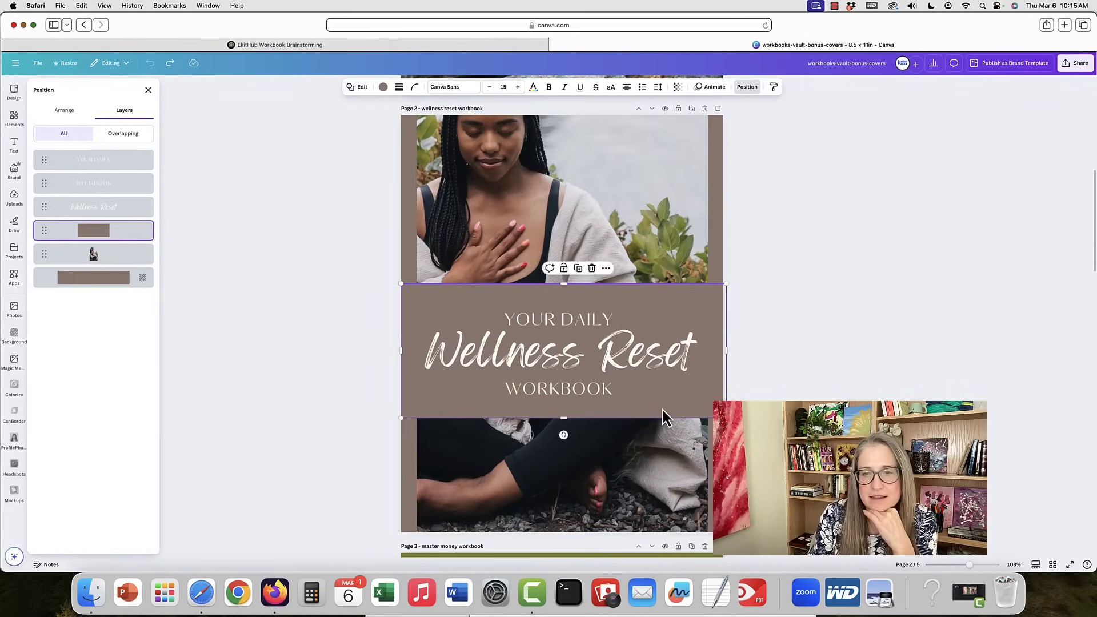
key(Escape)
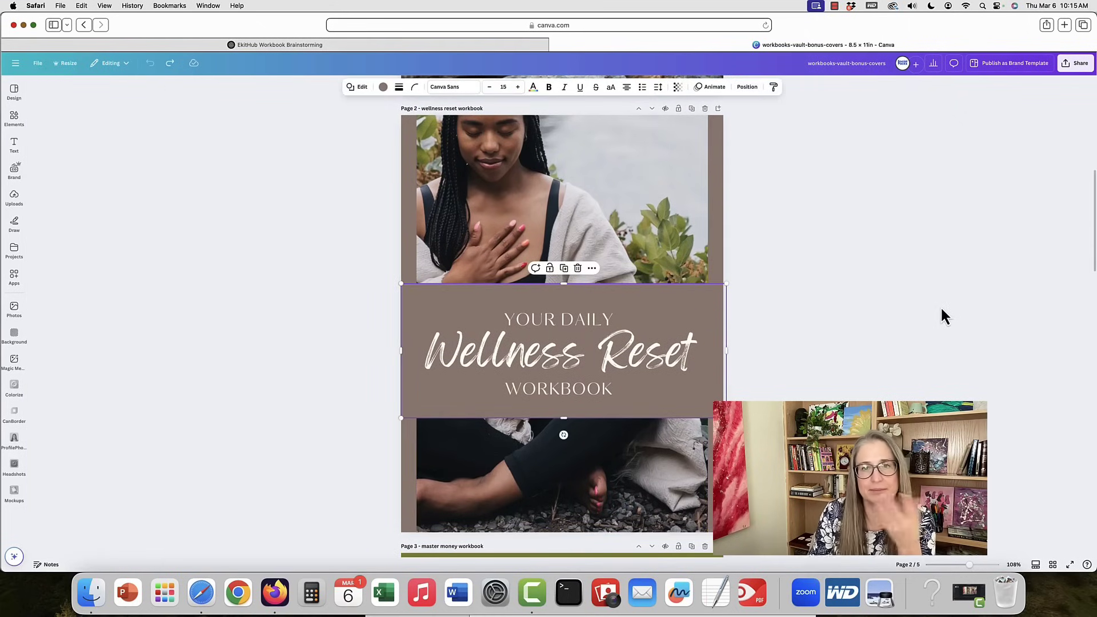
- Scroll through covers 3–5 to the Inner Peace page and show the design templates panel
key(Escape)
scroll(942, 309, down, 8)
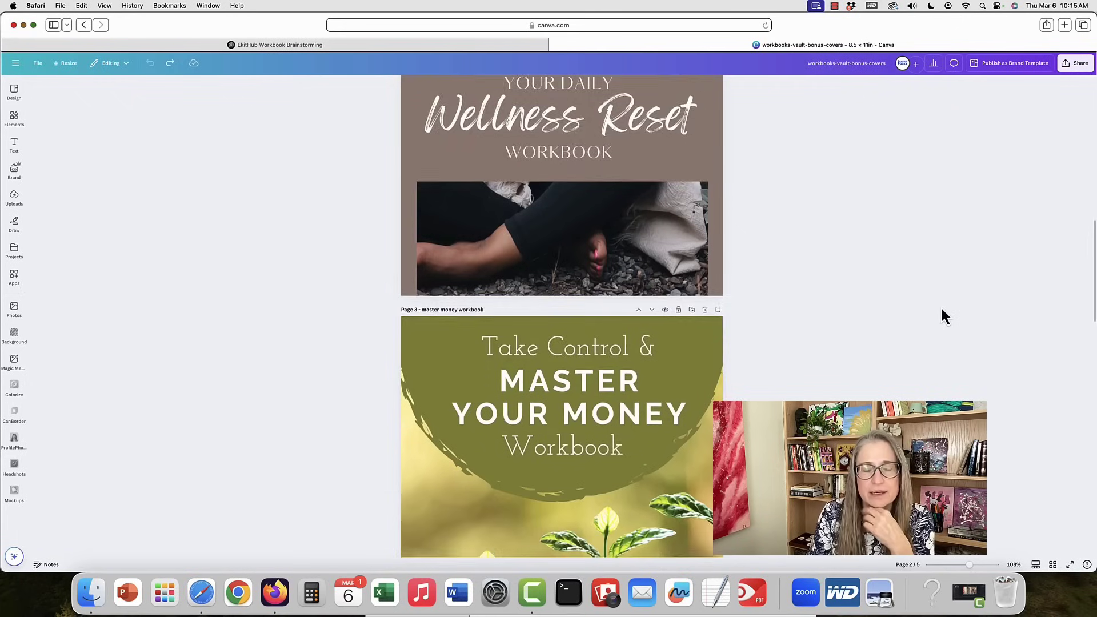
scroll(942, 309, down, 1)
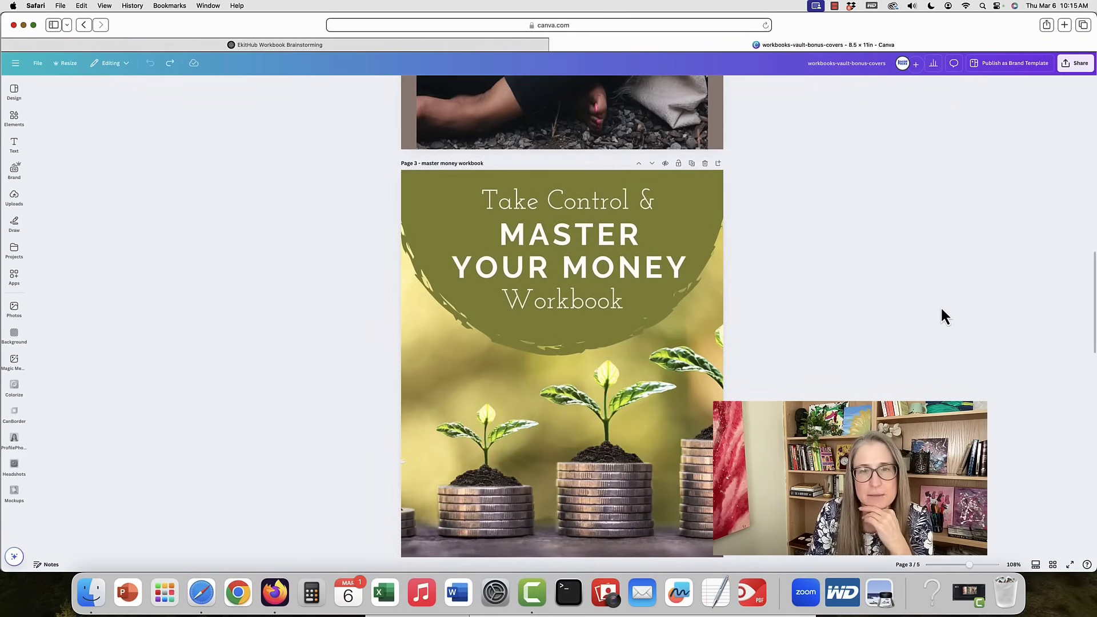
scroll(942, 309, down, 3)
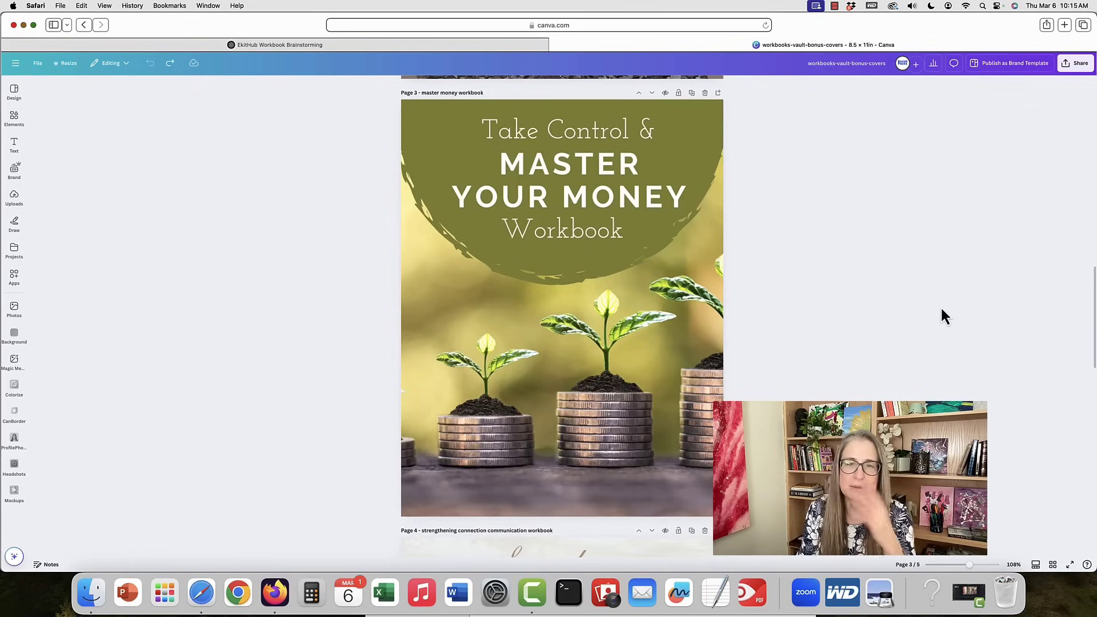
scroll(880, 304, down, 1)
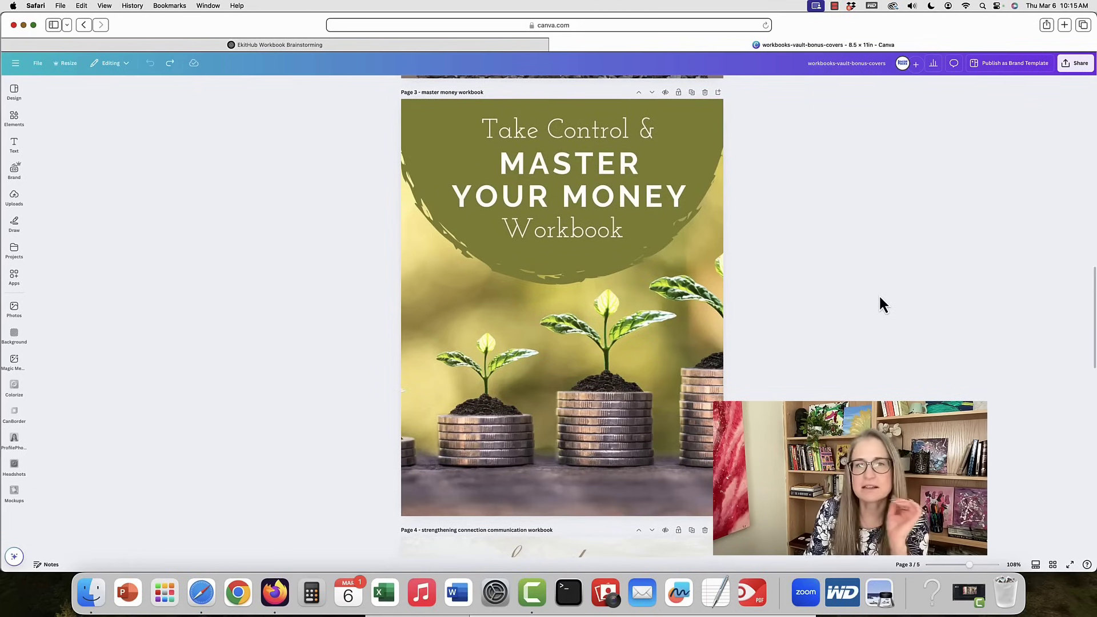
scroll(880, 304, down, 2)
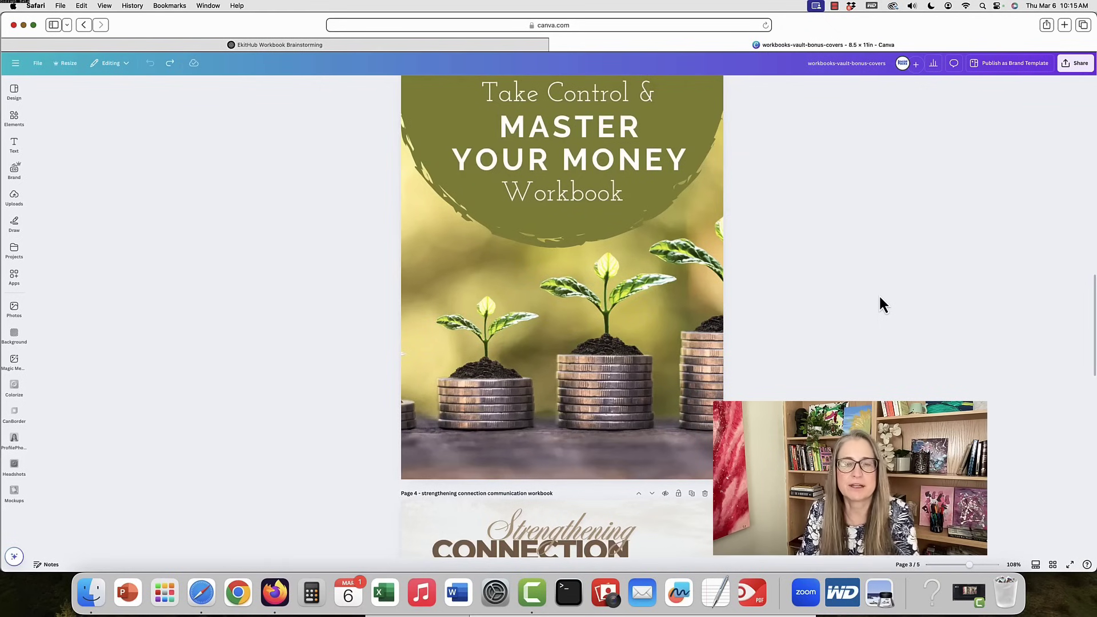
scroll(881, 297, down, 15)
scroll(880, 304, down, 6)
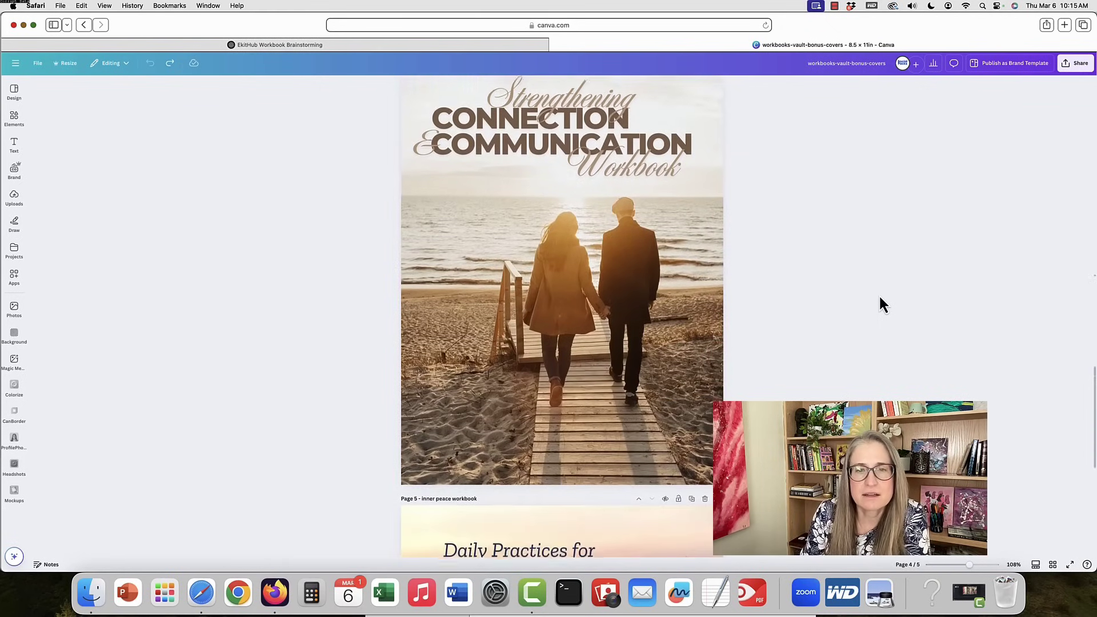
scroll(880, 298, down, 10)
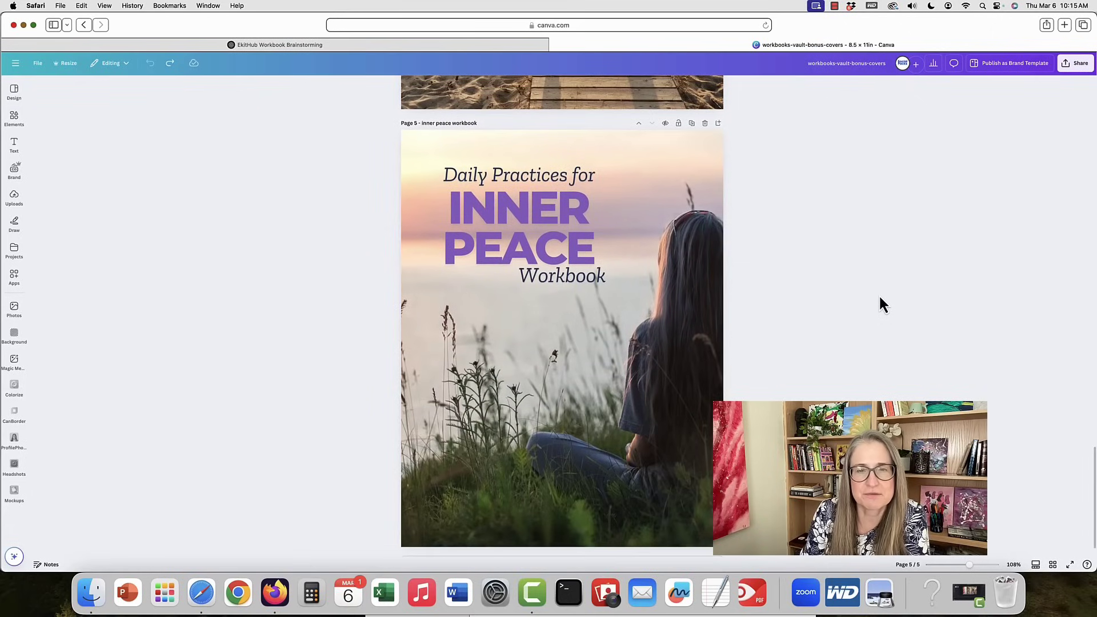
scroll(880, 297, up, 1)
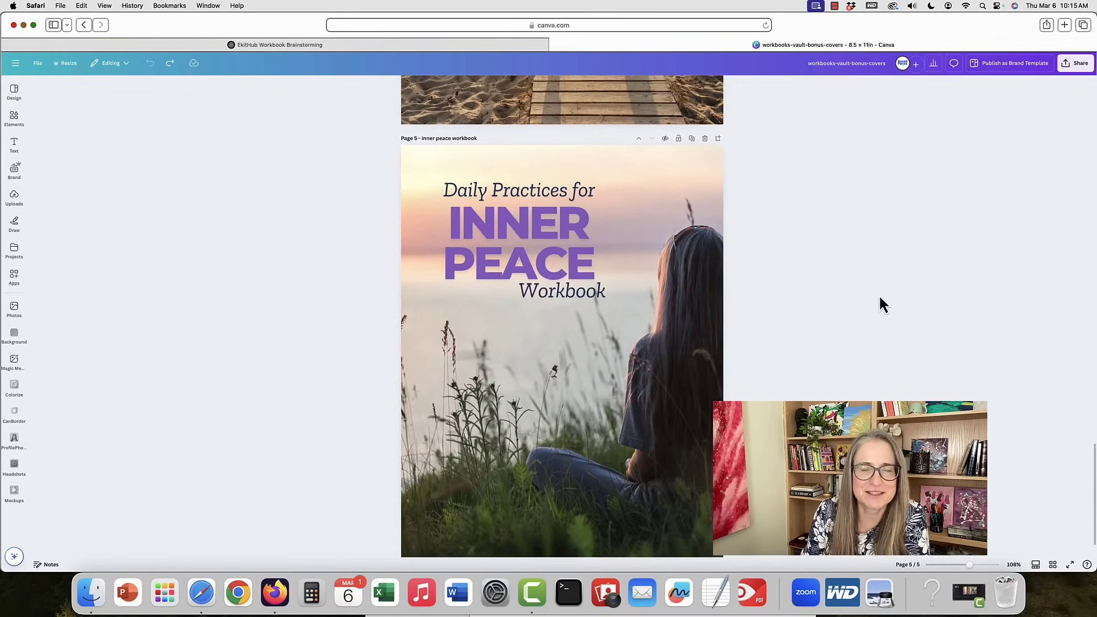
scroll(847, 301, down, 1)
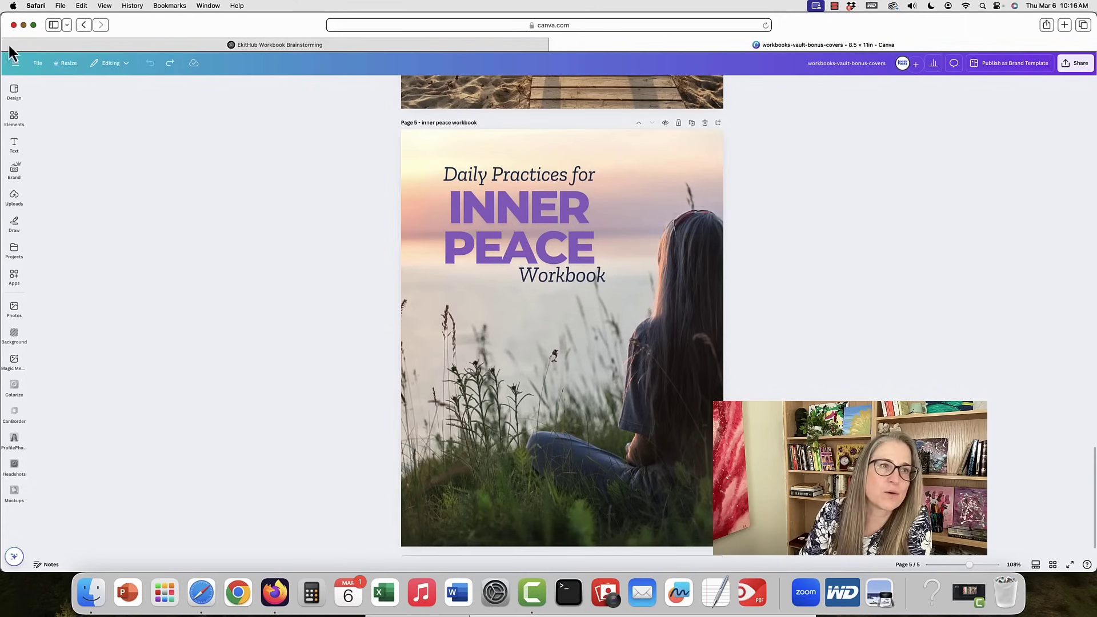
click(17, 98)
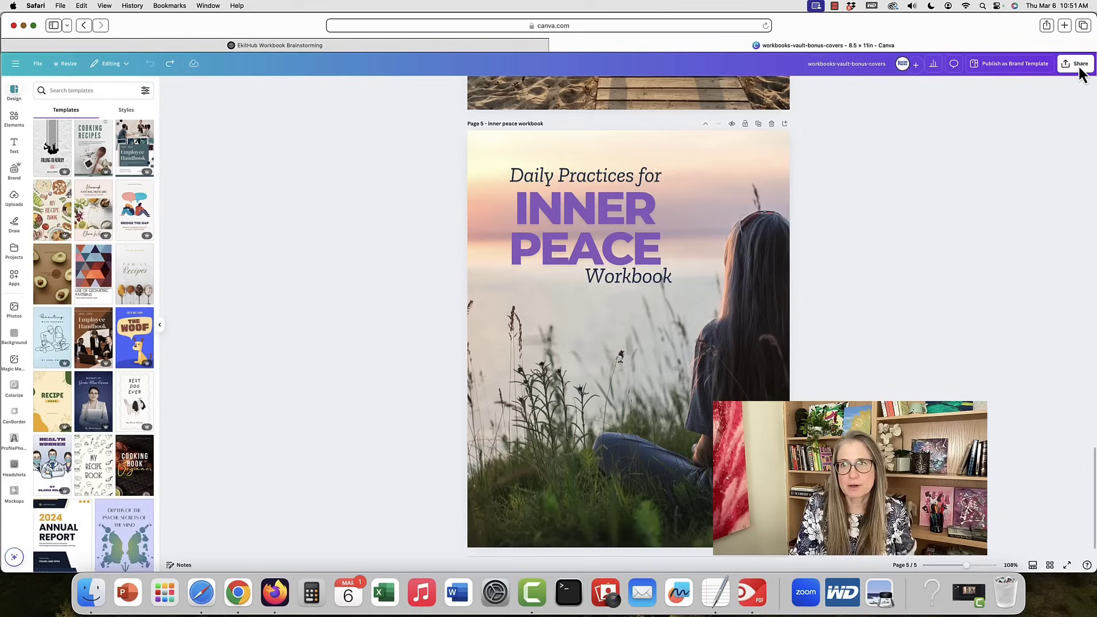
- Download page 1 alone as a PDF Standard file, with the page selection set to 1
click(1082, 73)
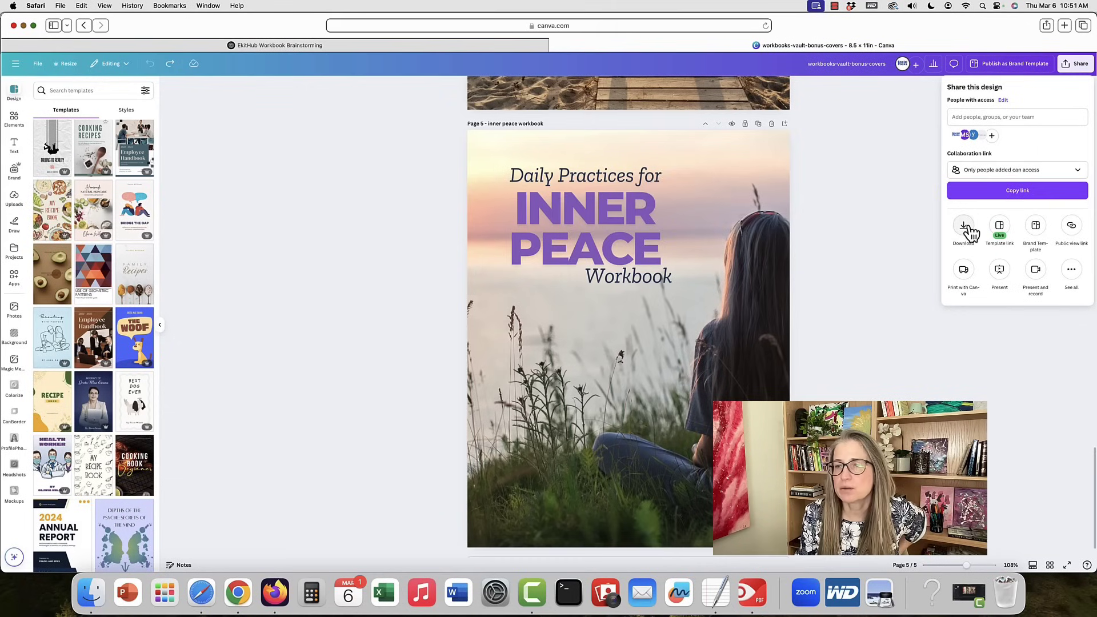
click(963, 229)
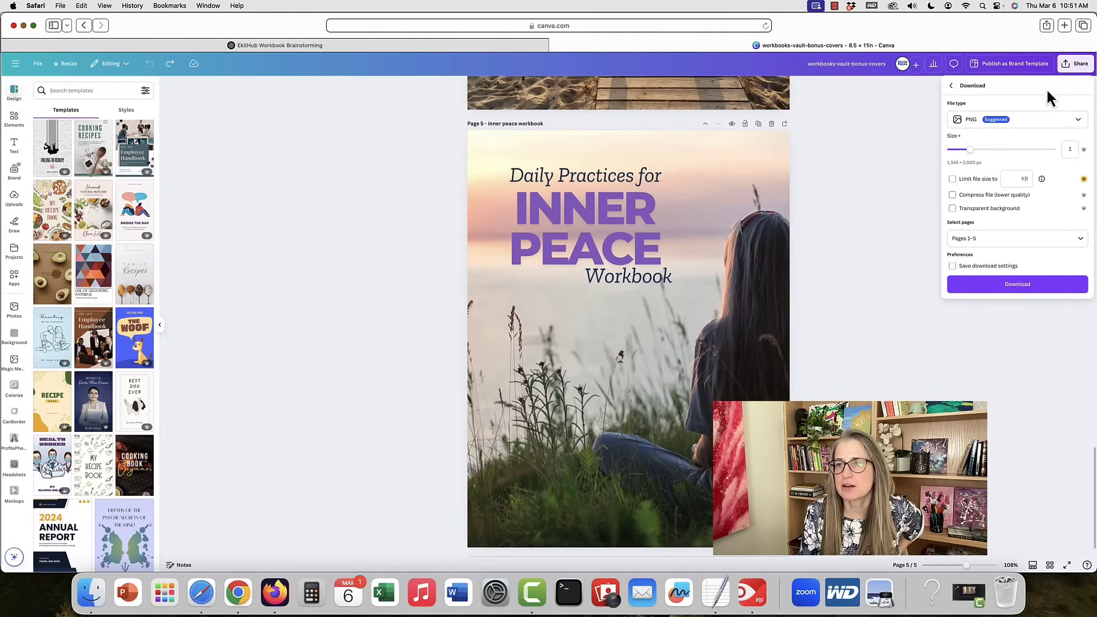
click(1050, 124)
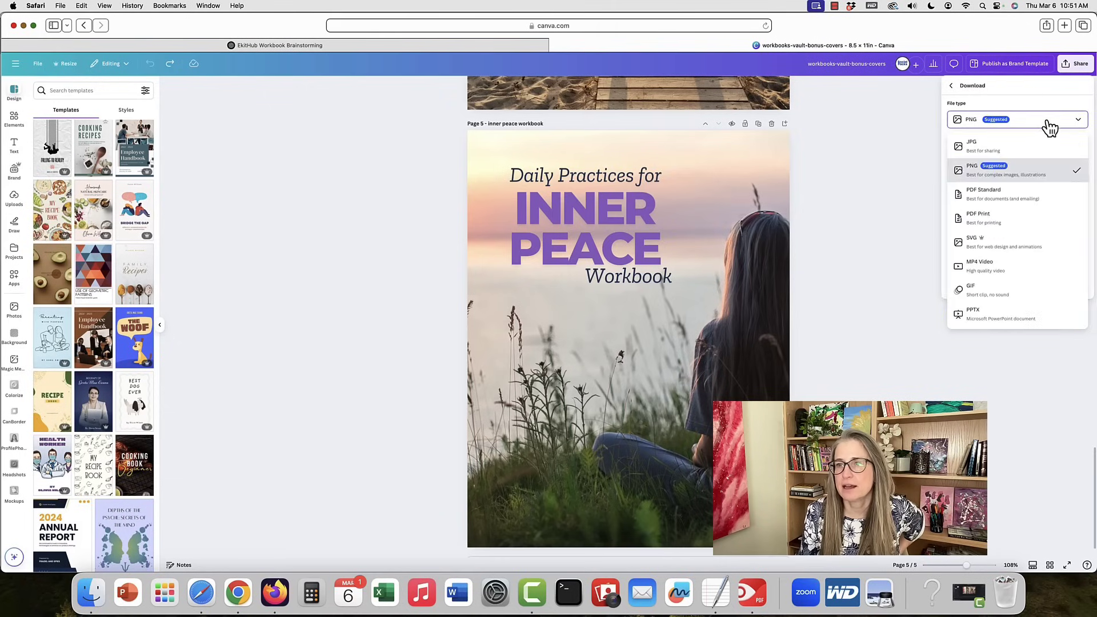
click(1008, 199)
click(996, 179)
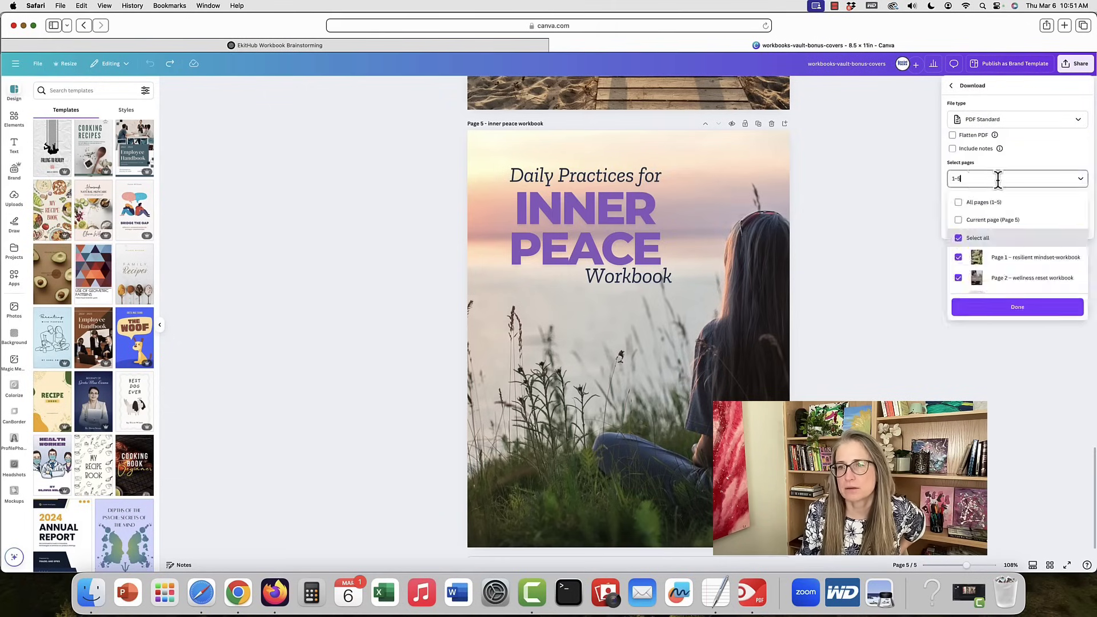
drag(997, 179, 946, 178)
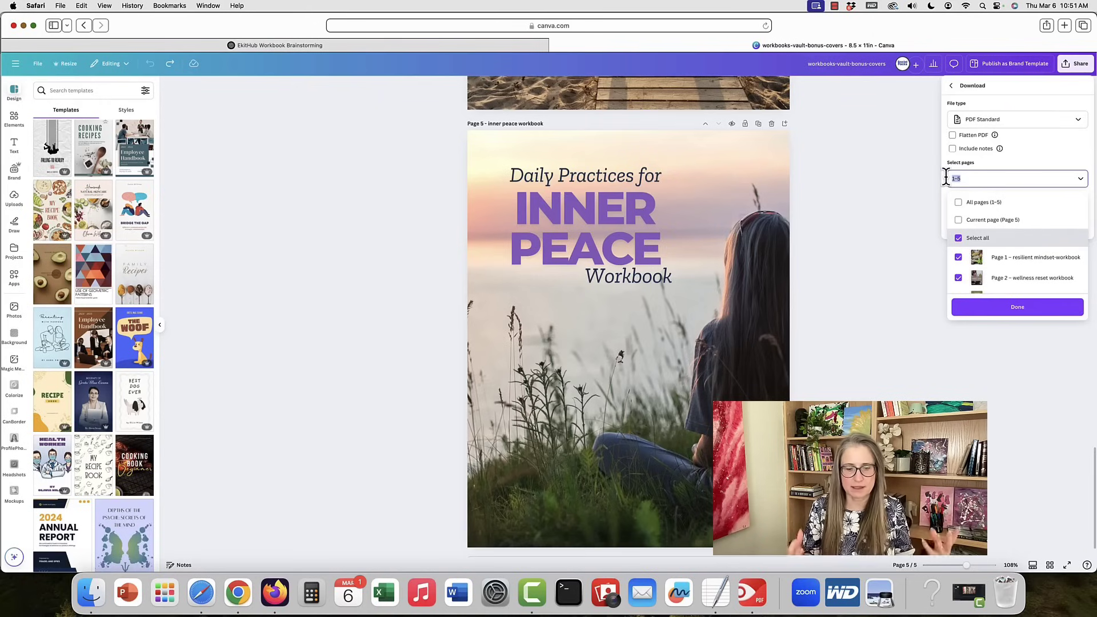
text(1)
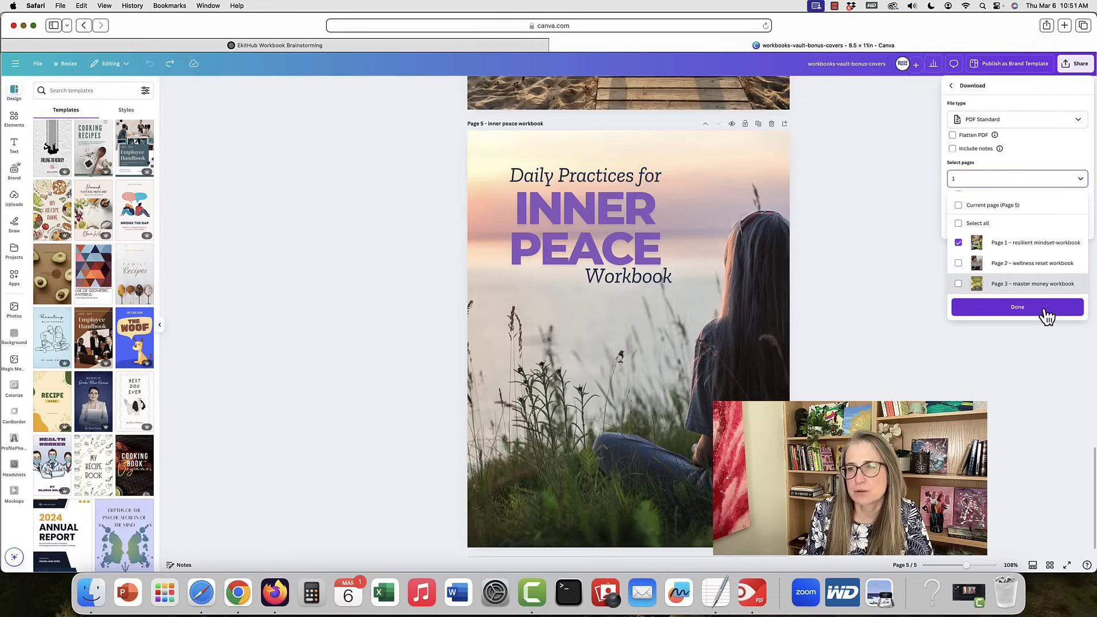
click(1048, 317)
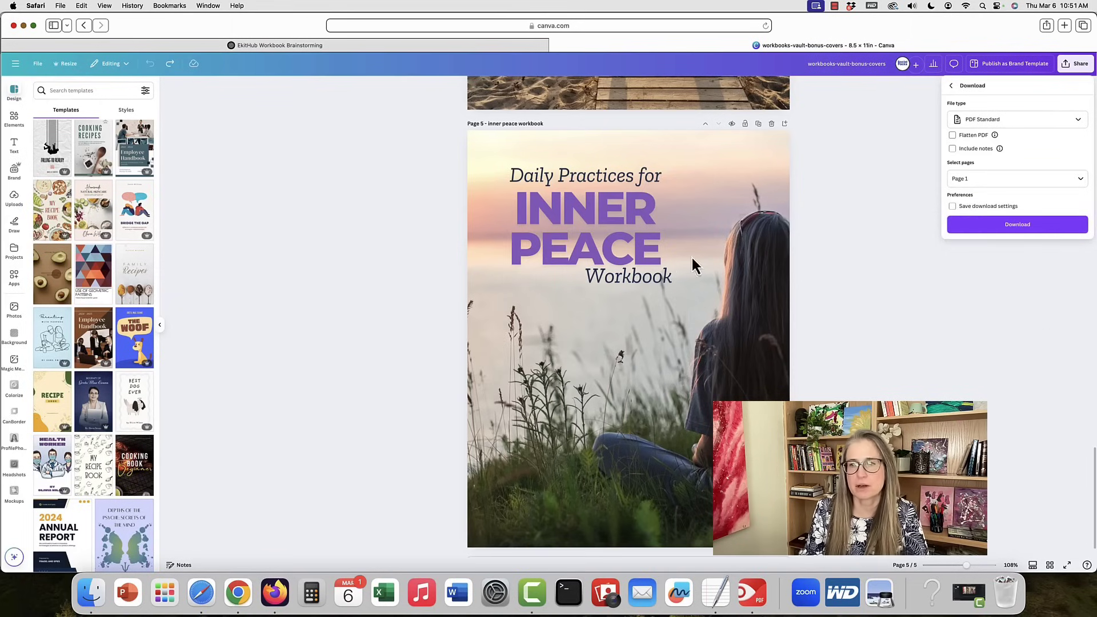
click(994, 234)
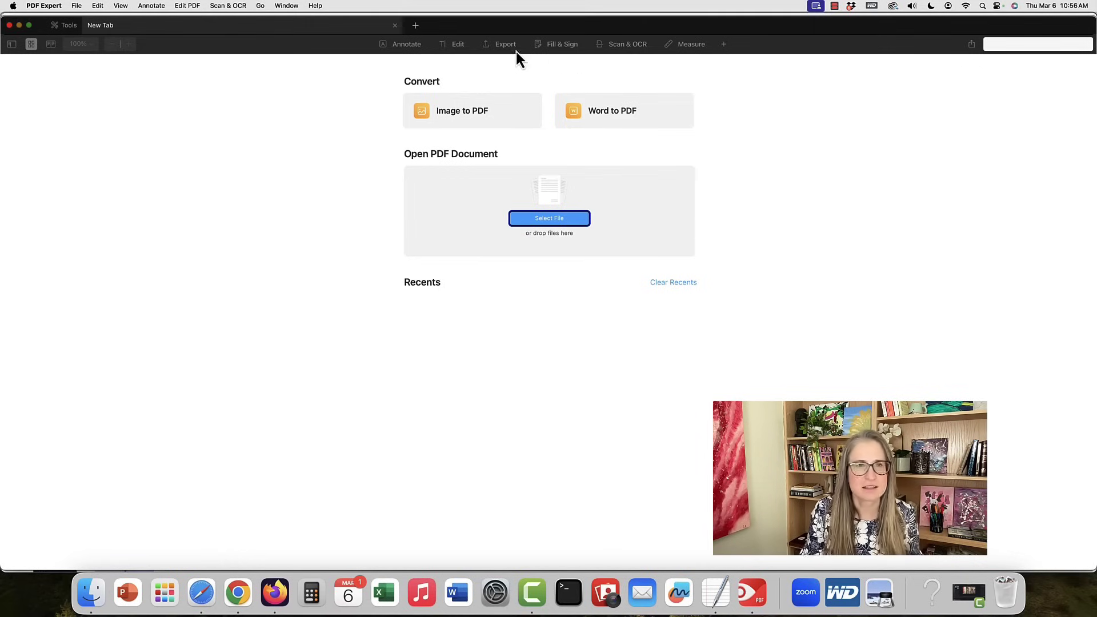
- Look through PDF Expert's File, Edit, Scan & OCR and Help menus
click(76, 7)
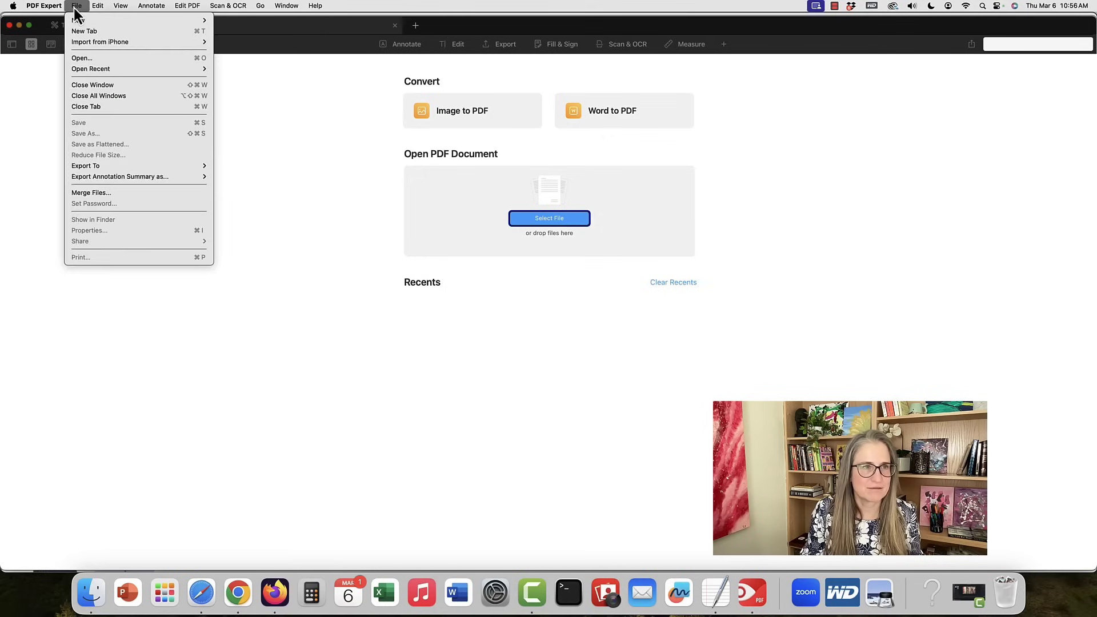
mouse_move(107, 14)
mouse_move(228, 7)
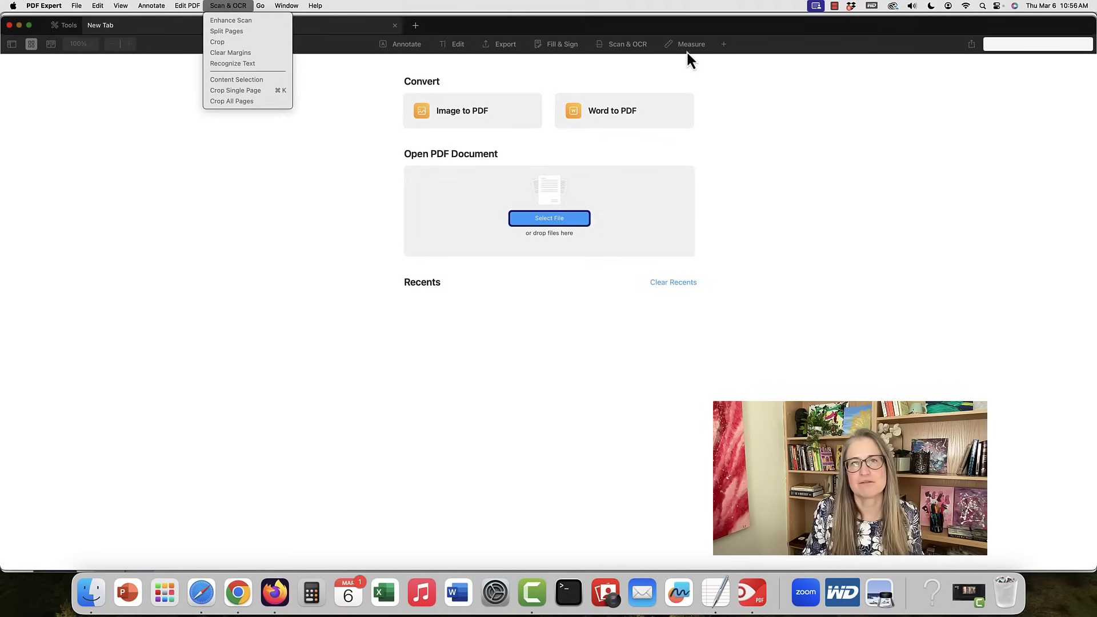
mouse_move(316, 7)
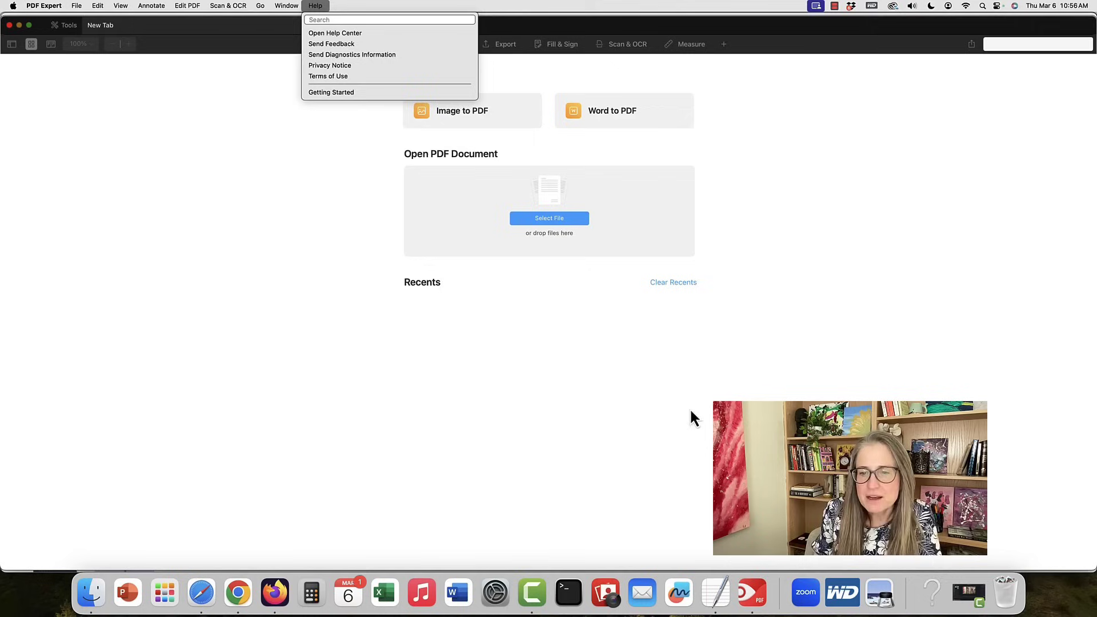
- Spread the covers-png and Personal Development Finder windows apart on screen
click(86, 603)
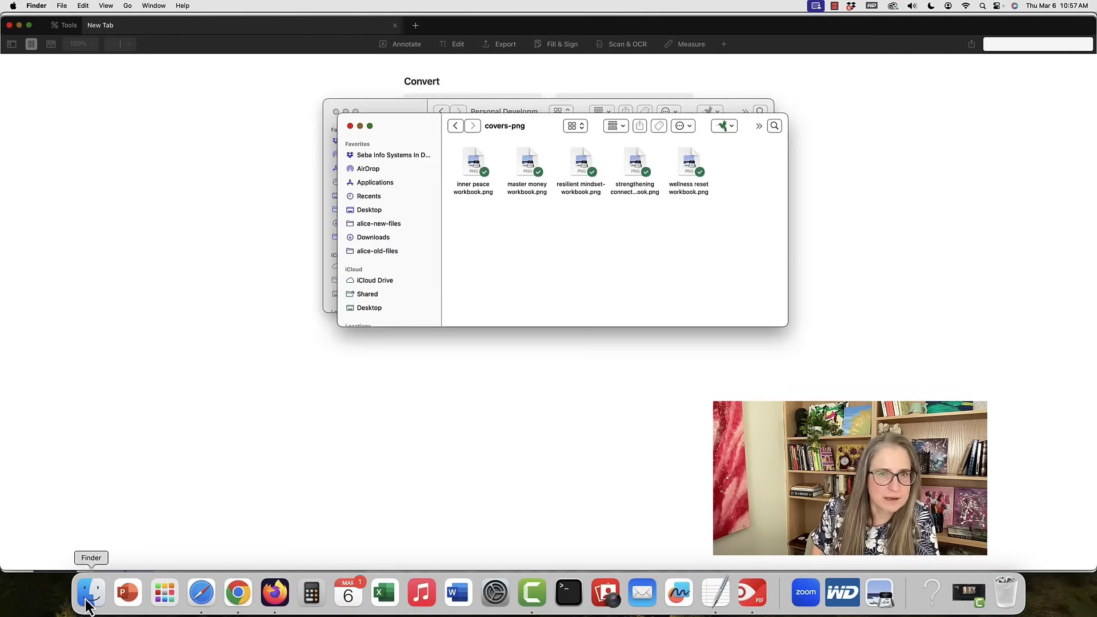
drag(532, 119, 743, 292)
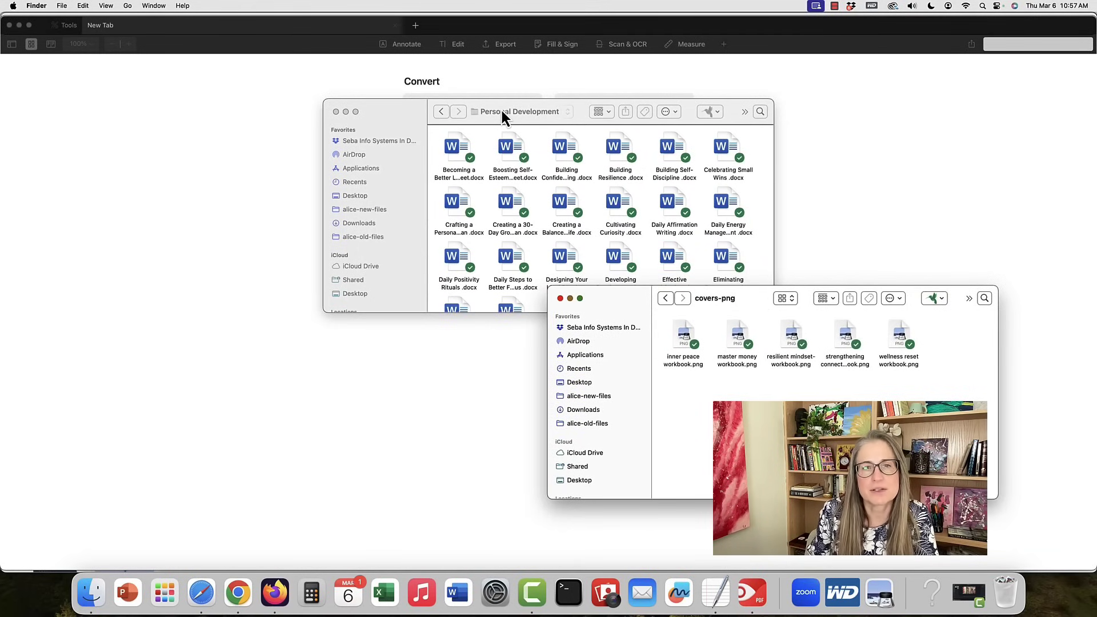
drag(501, 108, 806, 87)
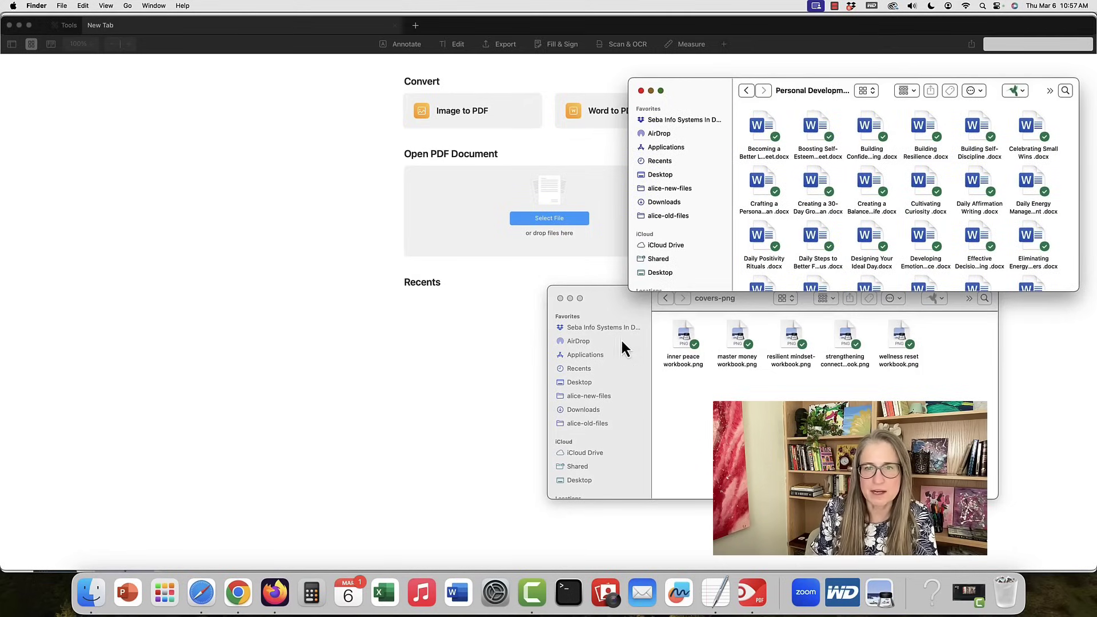
drag(612, 296, 686, 306)
- Move the worksheet title list aside to uncover more files and return to PDF Expert
click(715, 593)
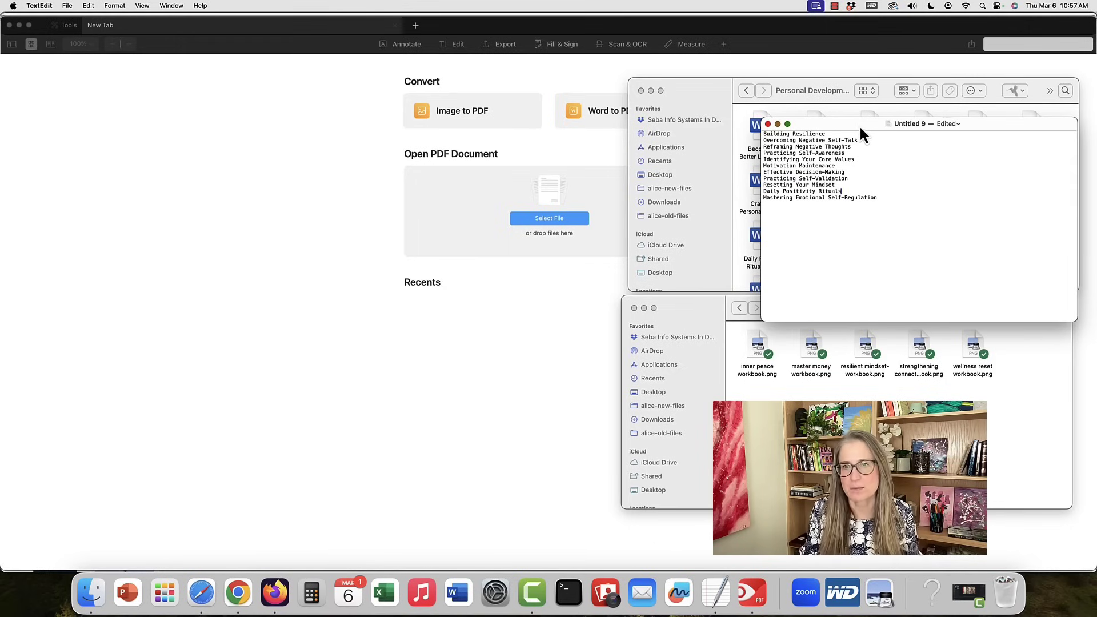
drag(863, 129, 923, 183)
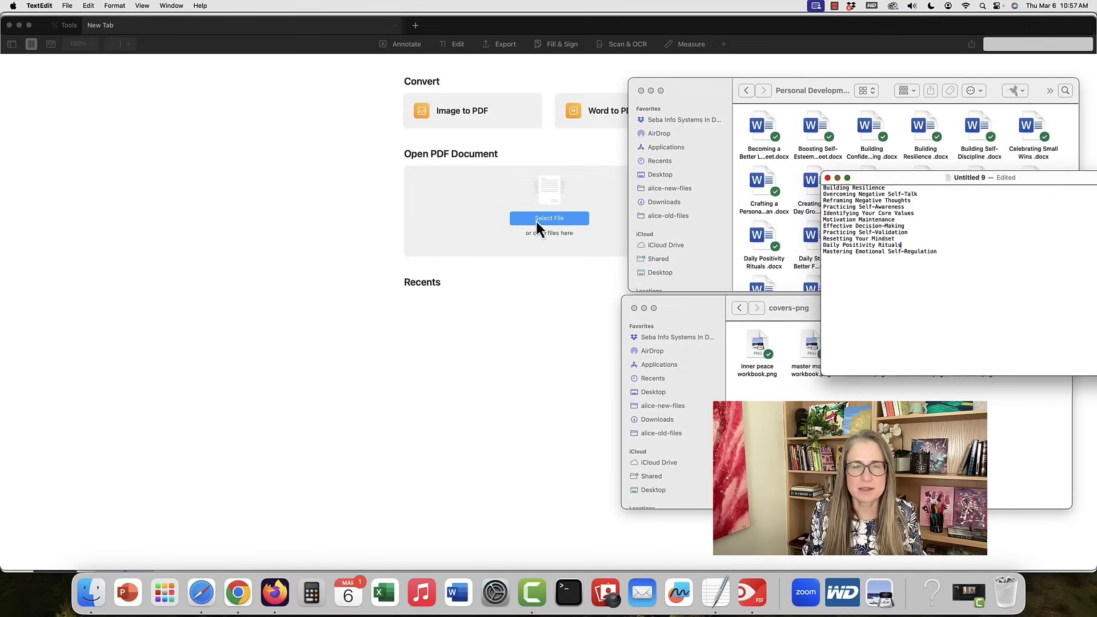
click(67, 6)
- Start a Merge Files job and drag resilient mindset-workbook.png from covers-png into it
click(76, 5)
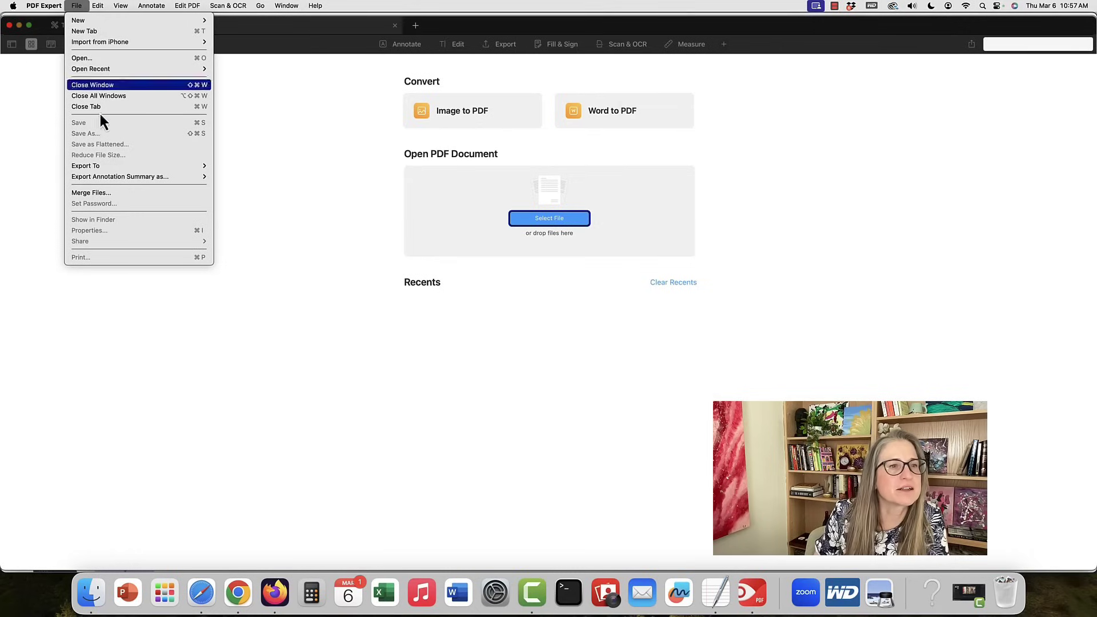
click(116, 193)
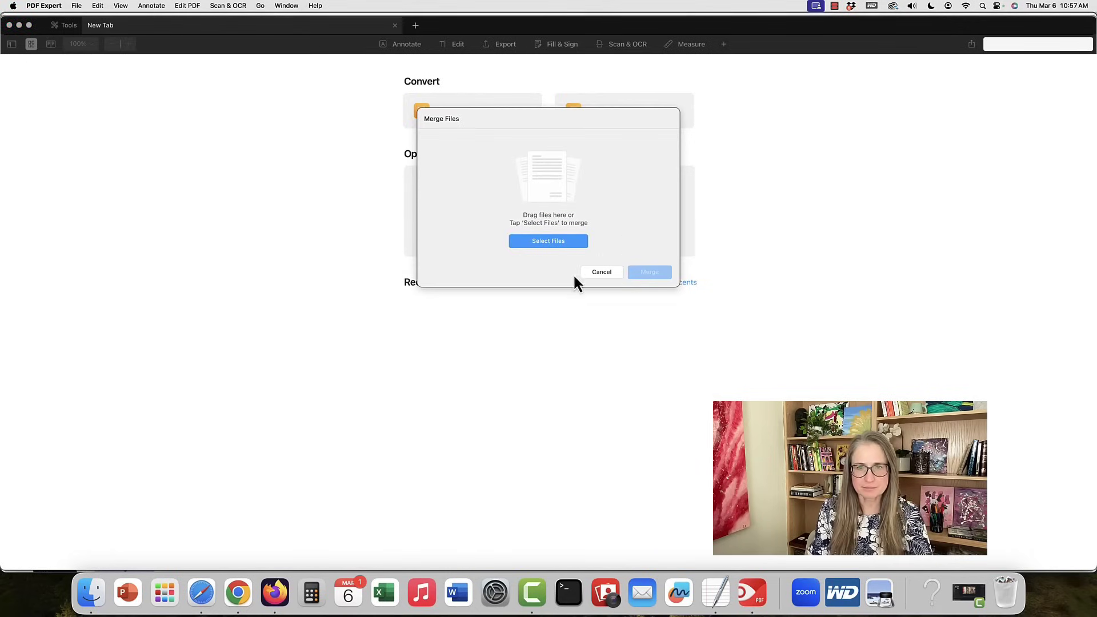
click(92, 592)
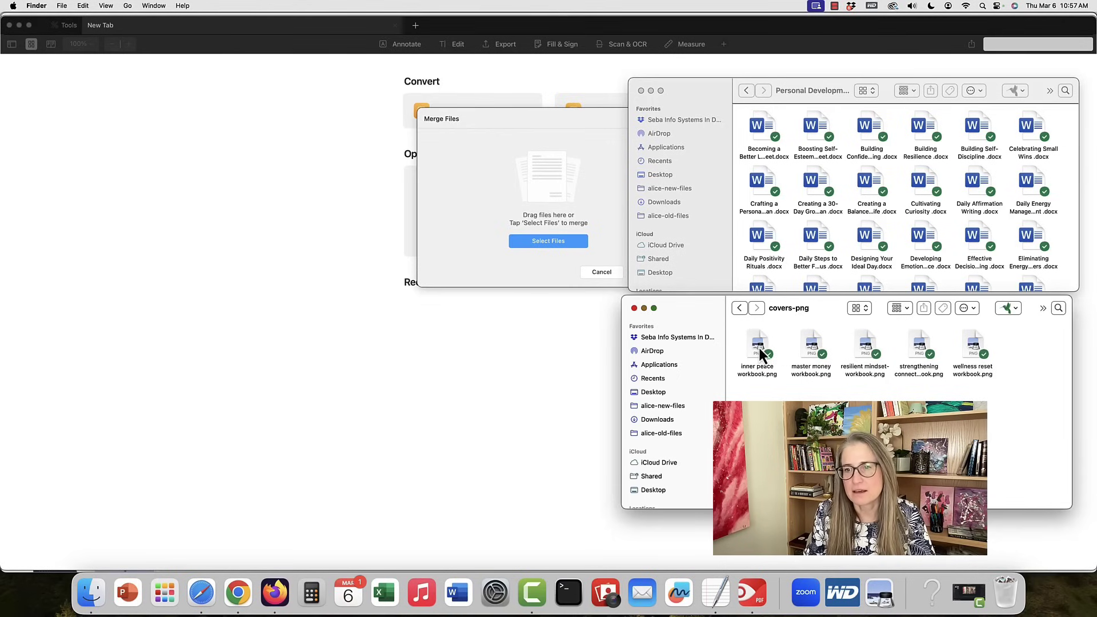
click(859, 350)
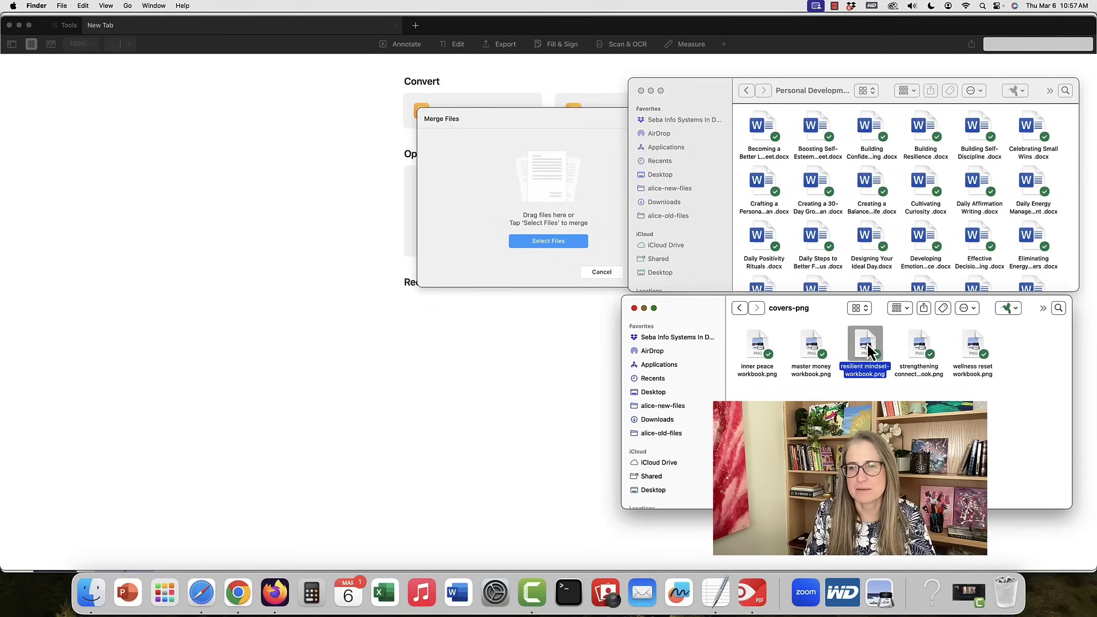
drag(869, 350, 548, 163)
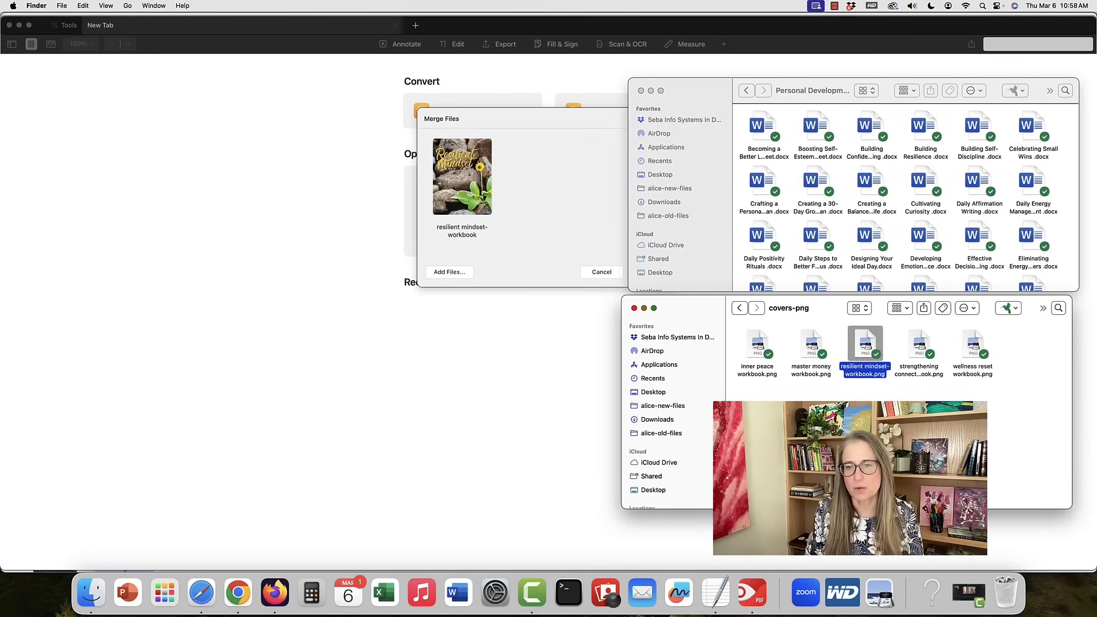
click(717, 594)
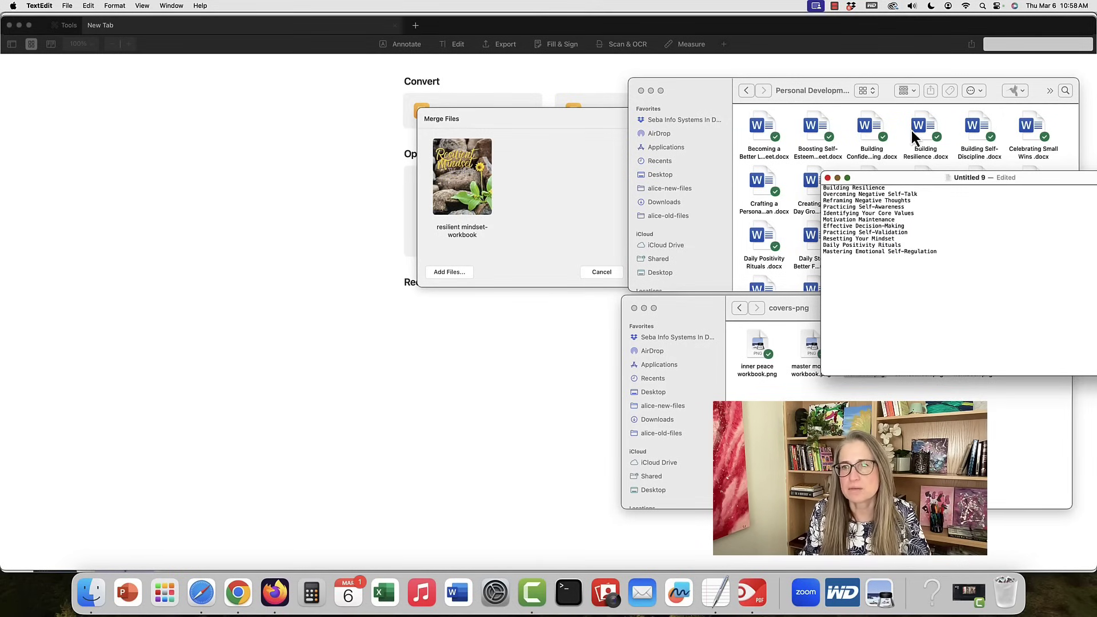
- Add the eleven worksheet .docx files, Building Resilience through Resetting Your Mindset, to the merge
click(928, 129)
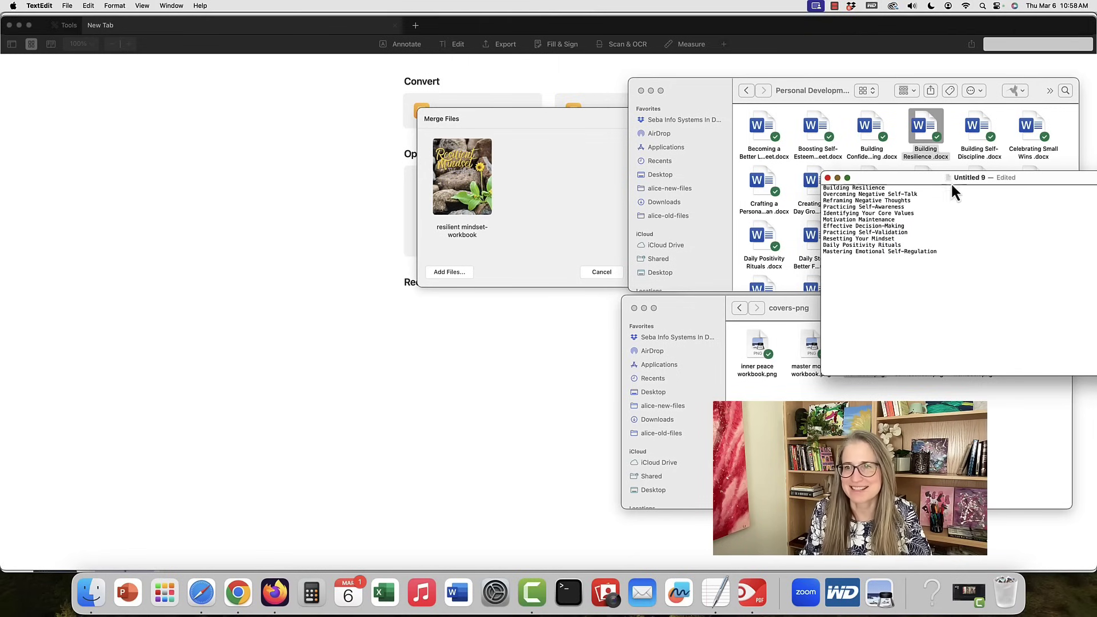
drag(937, 178, 923, 312)
scroll(909, 198, down, 2)
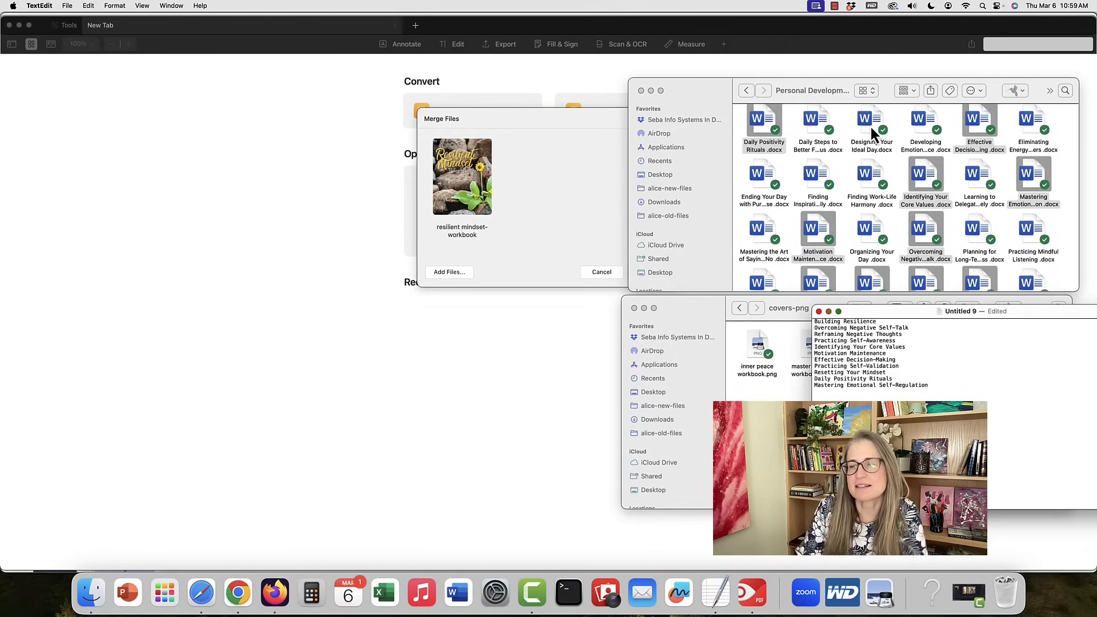
drag(926, 178, 558, 180)
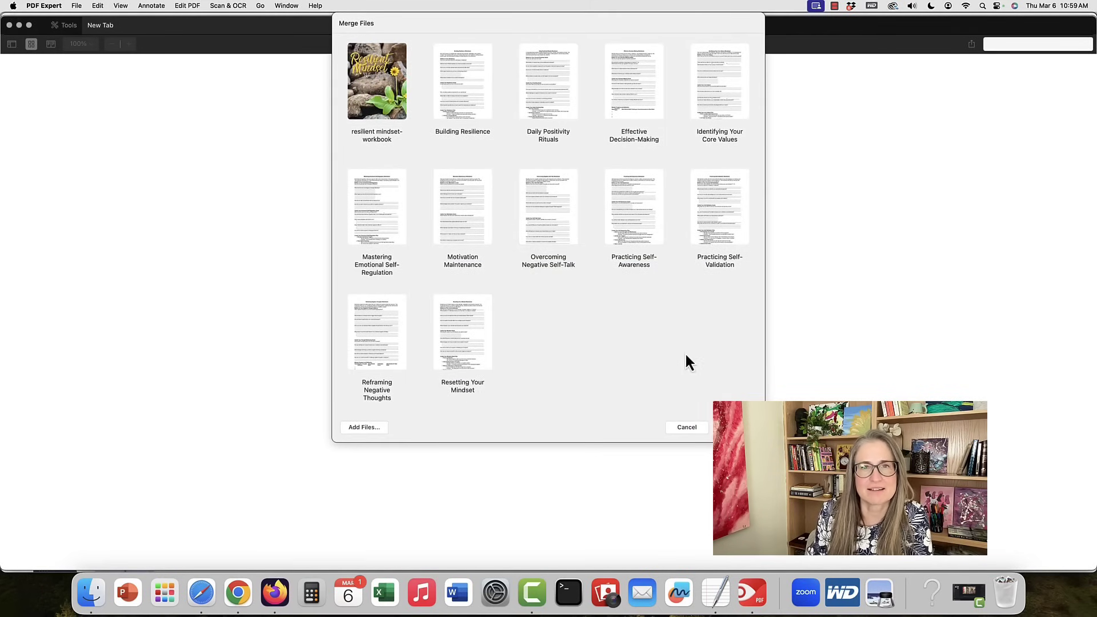
- Merge the cover and eleven worksheets into one PDF, then try moving the Daily Positivity Rituals page
click(736, 427)
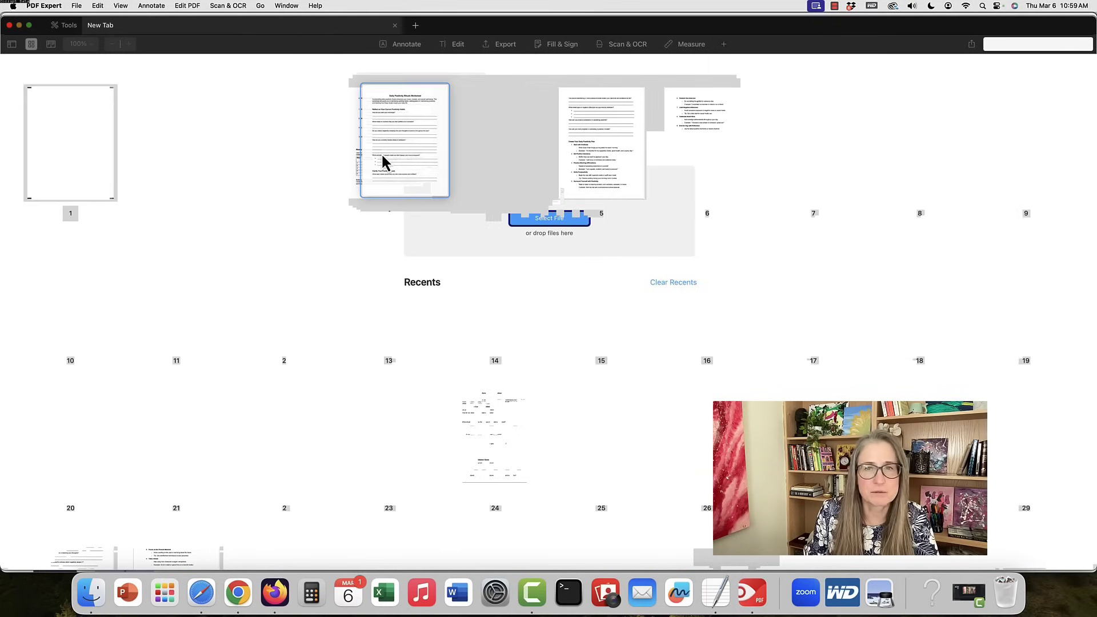
drag(475, 155, 562, 165)
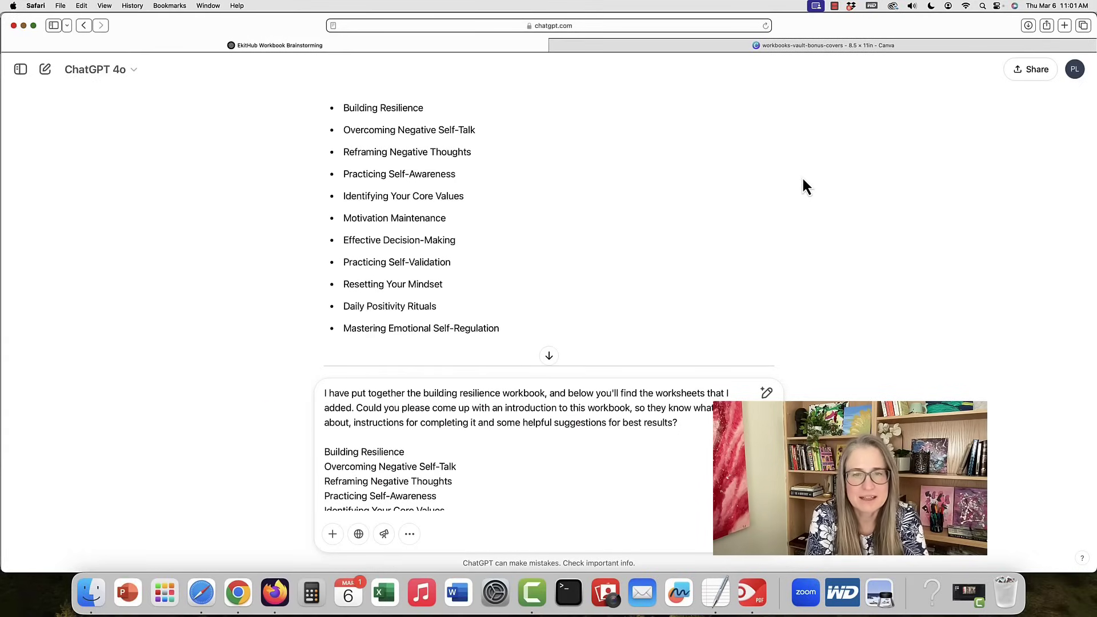
scroll(657, 343, down, 3)
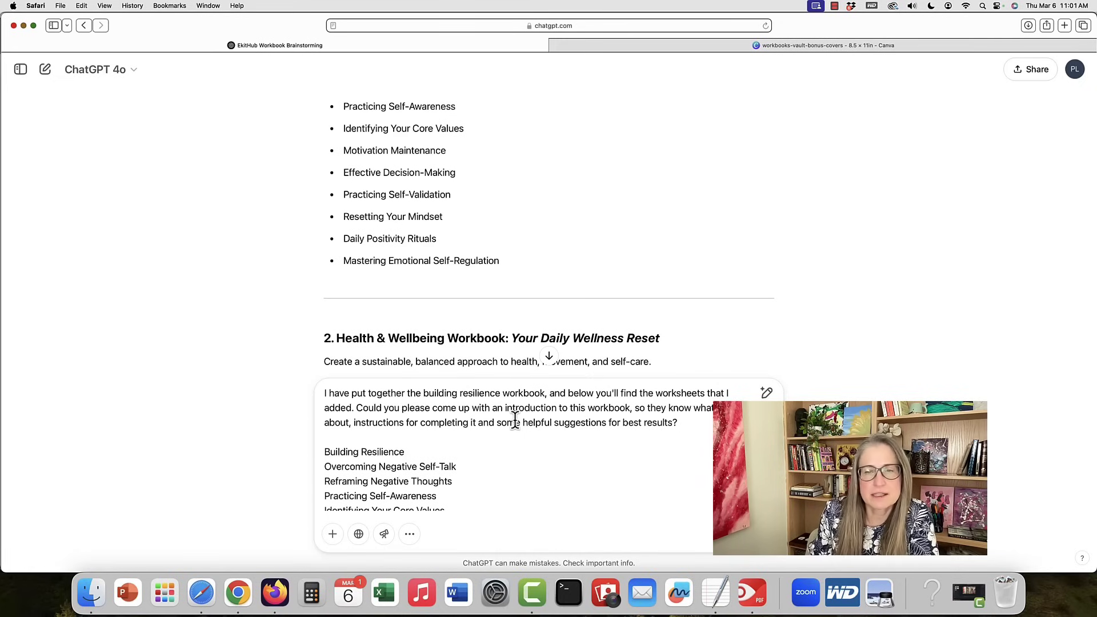
scroll(515, 421, down, 1)
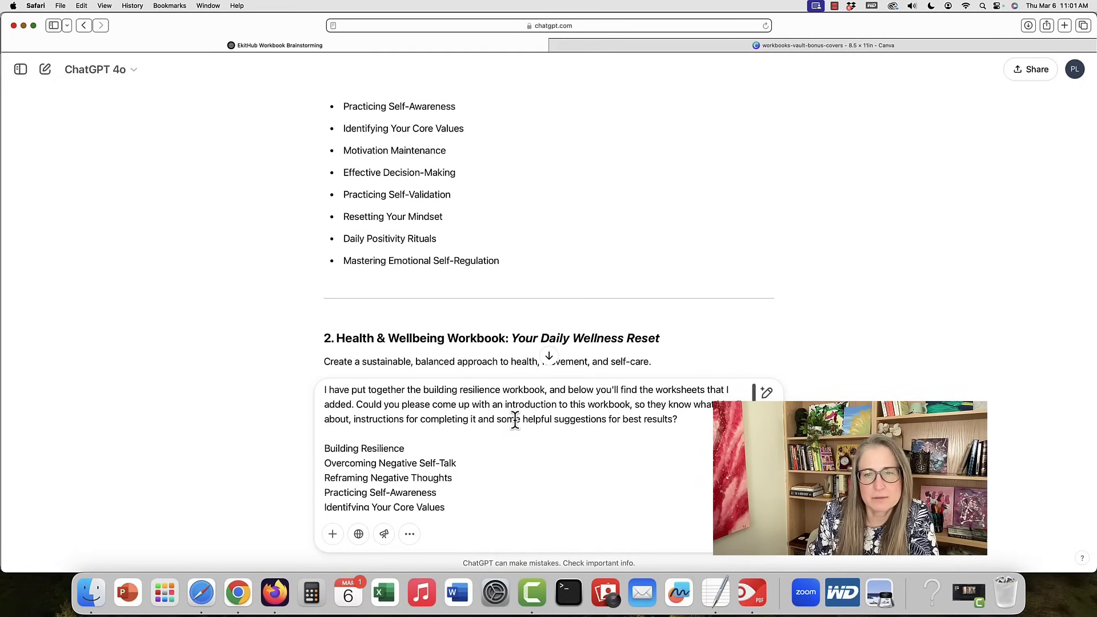
scroll(515, 421, down, 1)
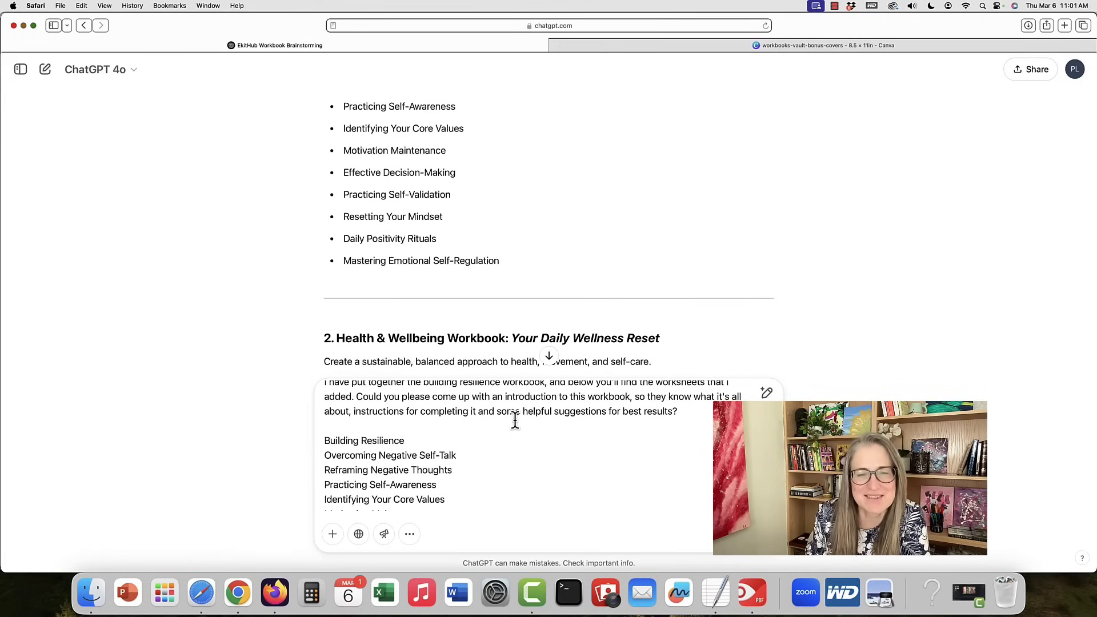
scroll(515, 422, down, 1)
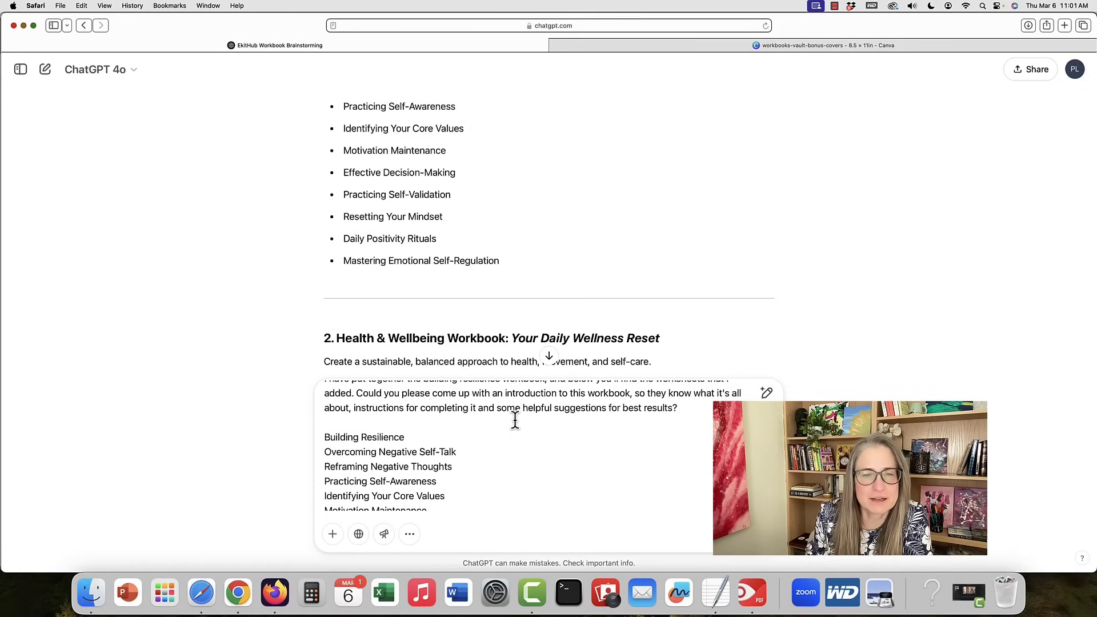
scroll(515, 421, down, 2)
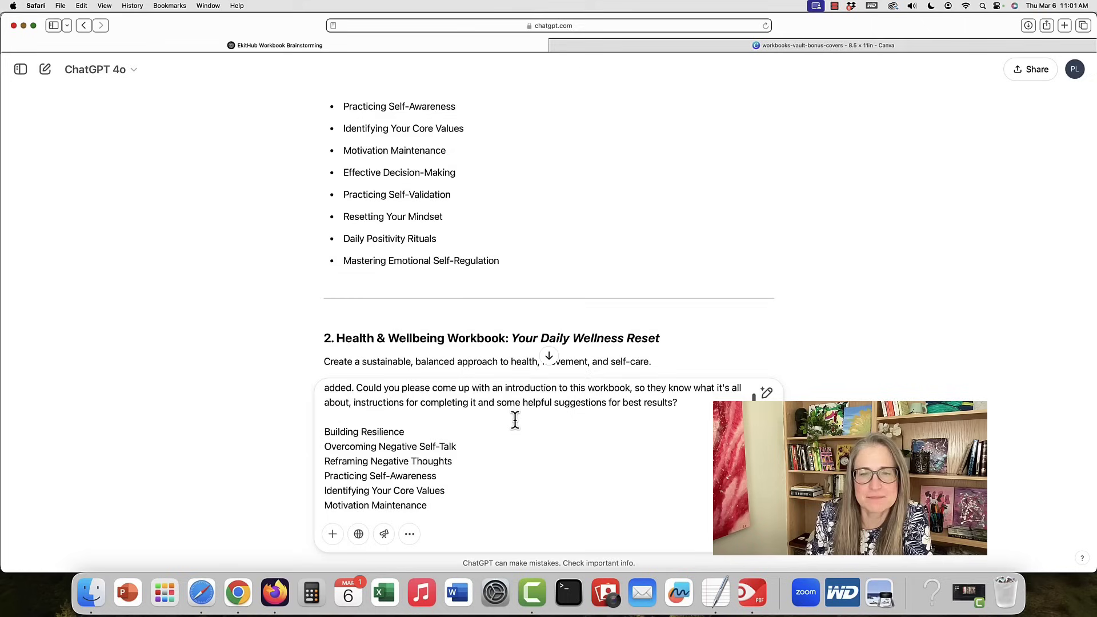
scroll(515, 422, down, 3)
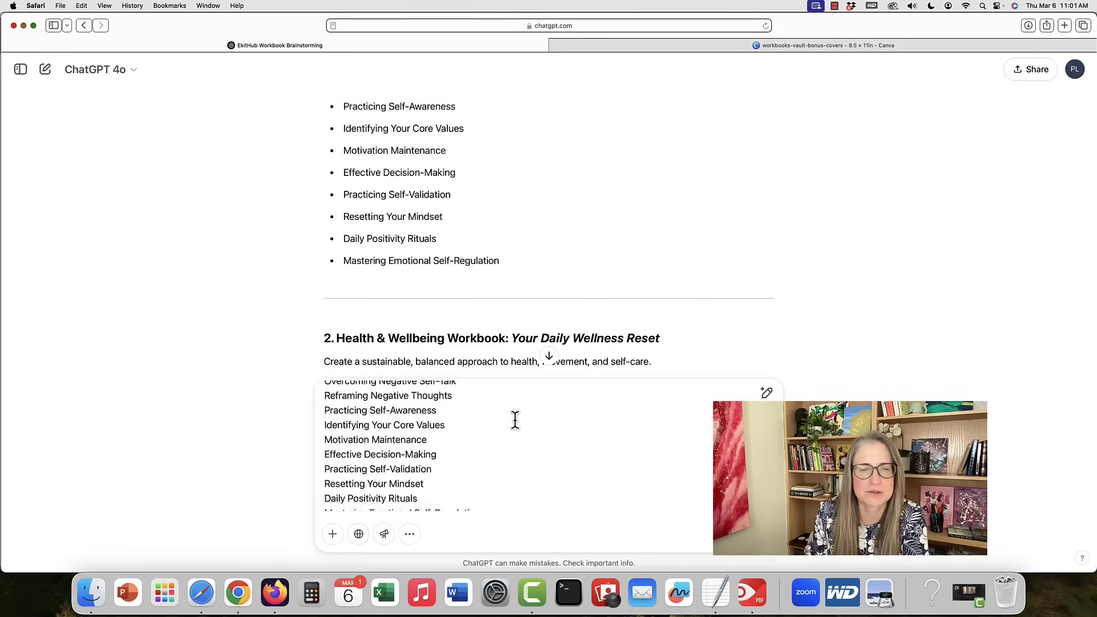
scroll(515, 421, up, 5)
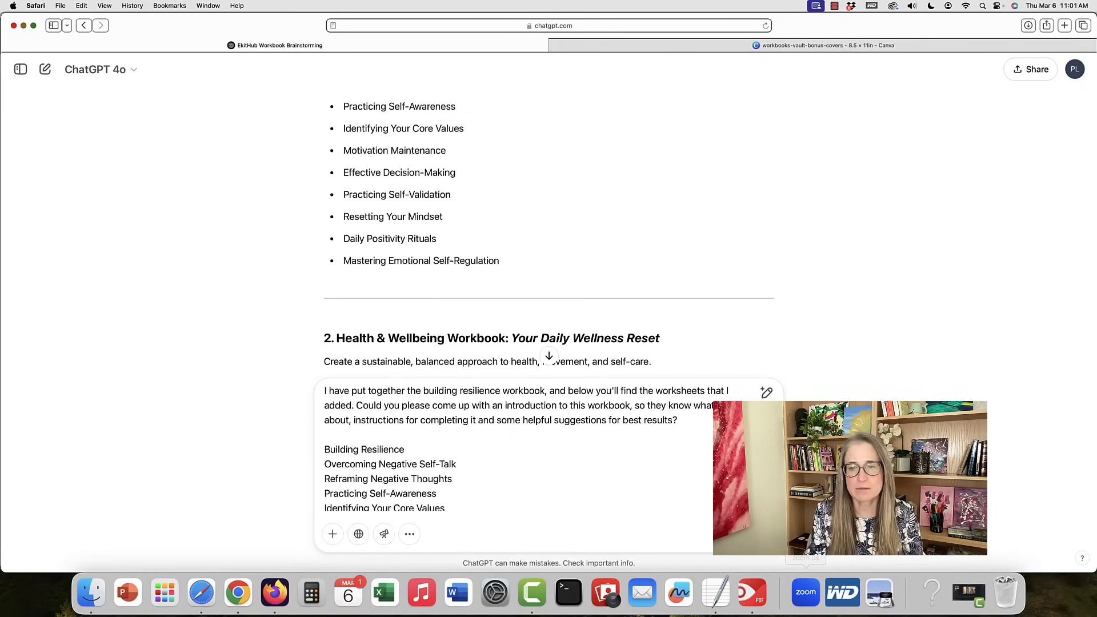
- Send the introduction-and-instructions request and follow ChatGPT's reply until it finishes generating
key(Return)
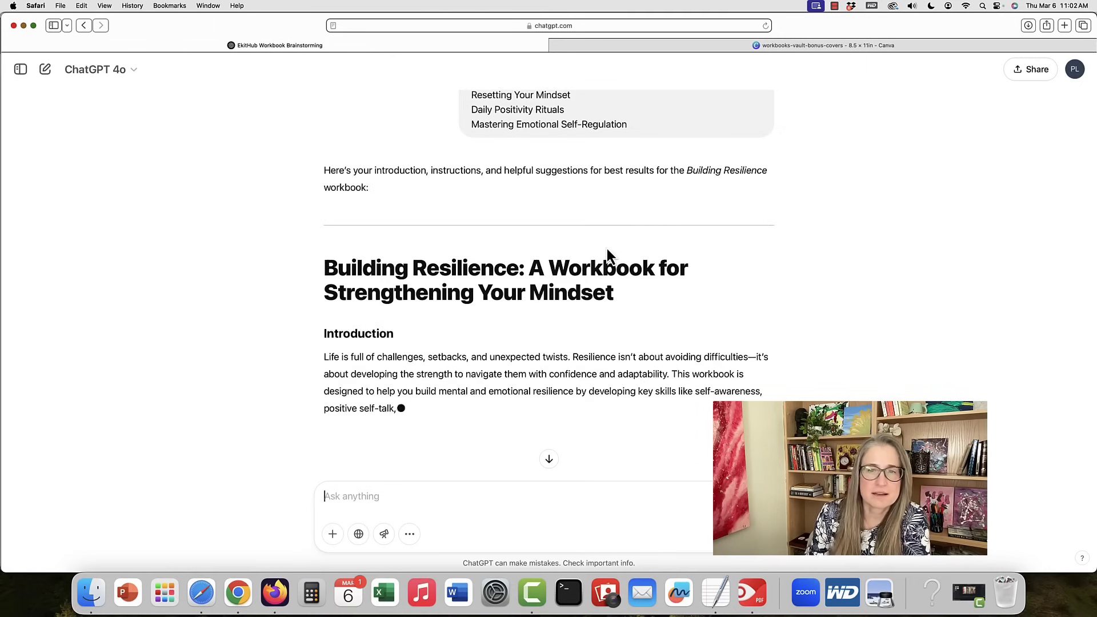
scroll(609, 256, down, 2)
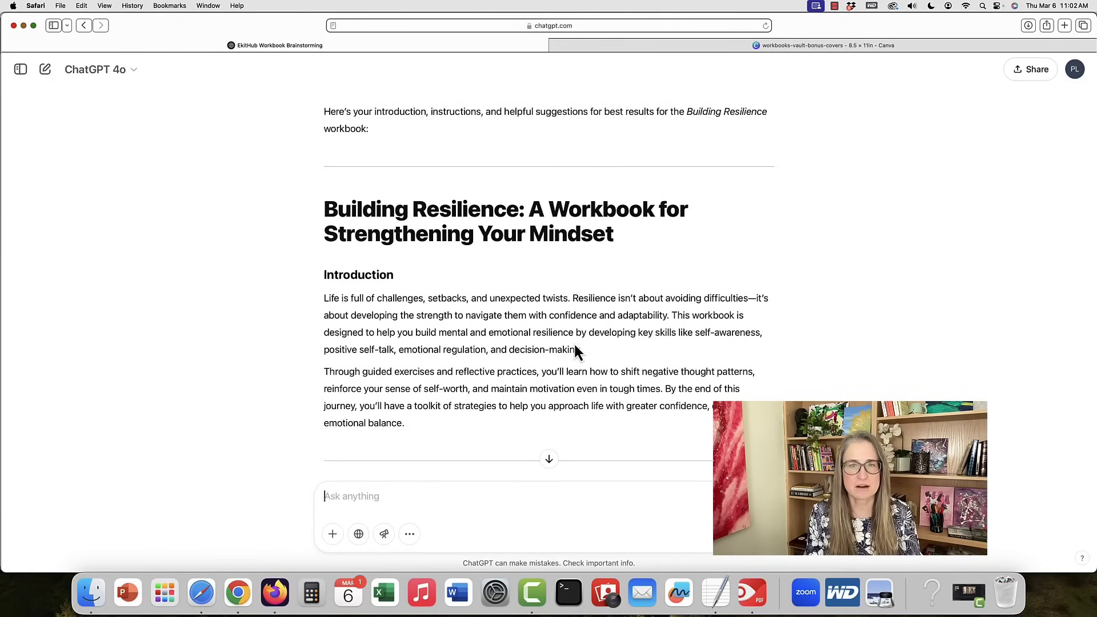
scroll(574, 343, down, 2)
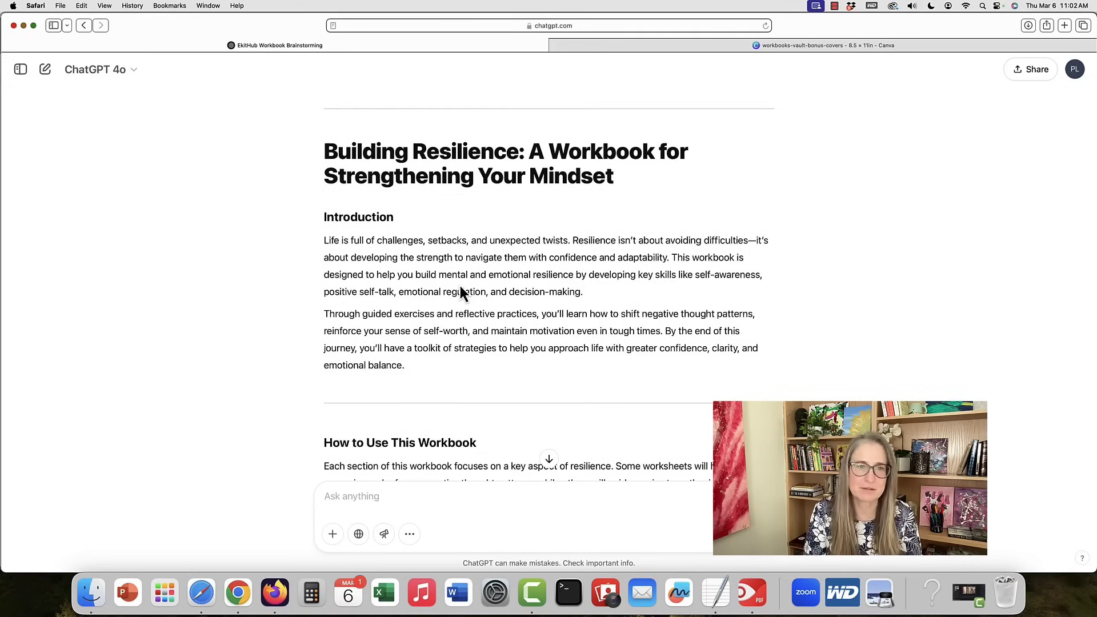
scroll(461, 291, down, 4)
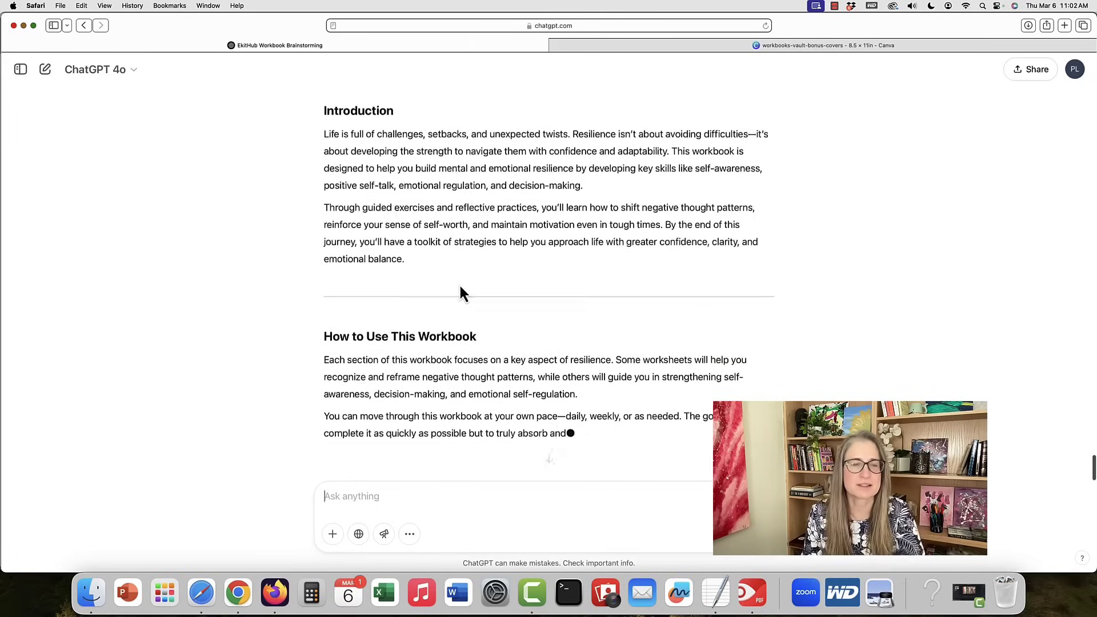
scroll(460, 286, down, 2)
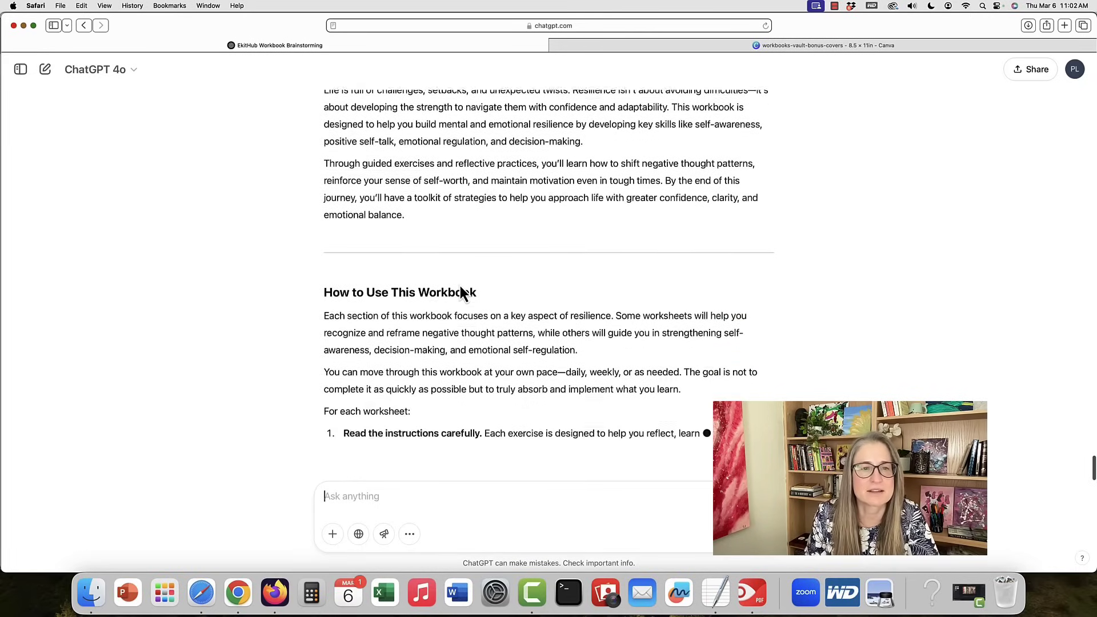
scroll(459, 285, down, 1)
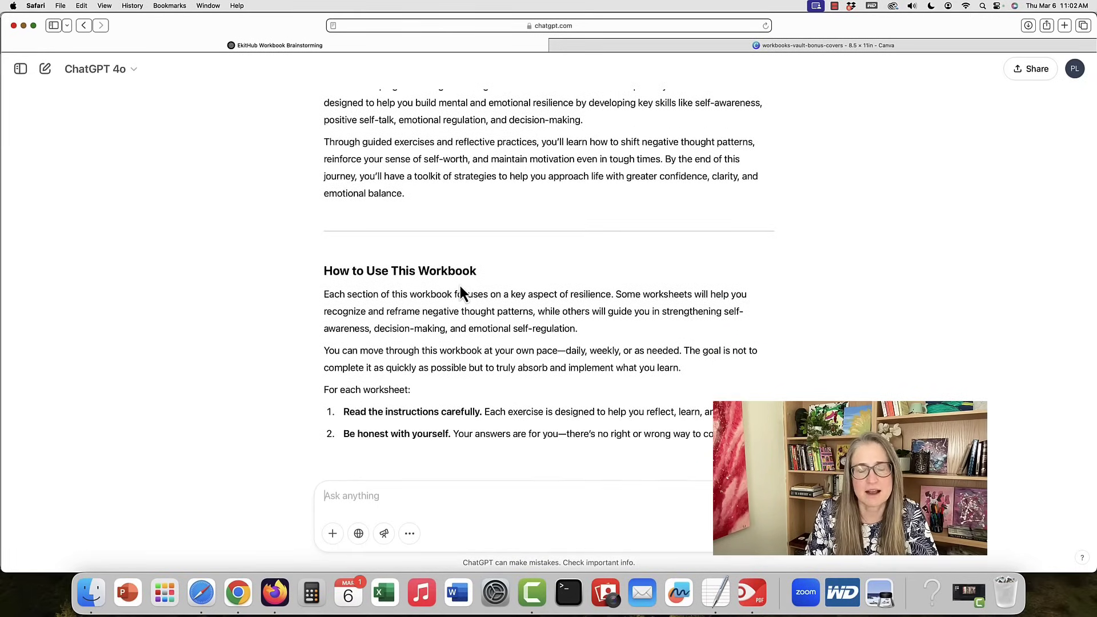
scroll(460, 288, down, 3)
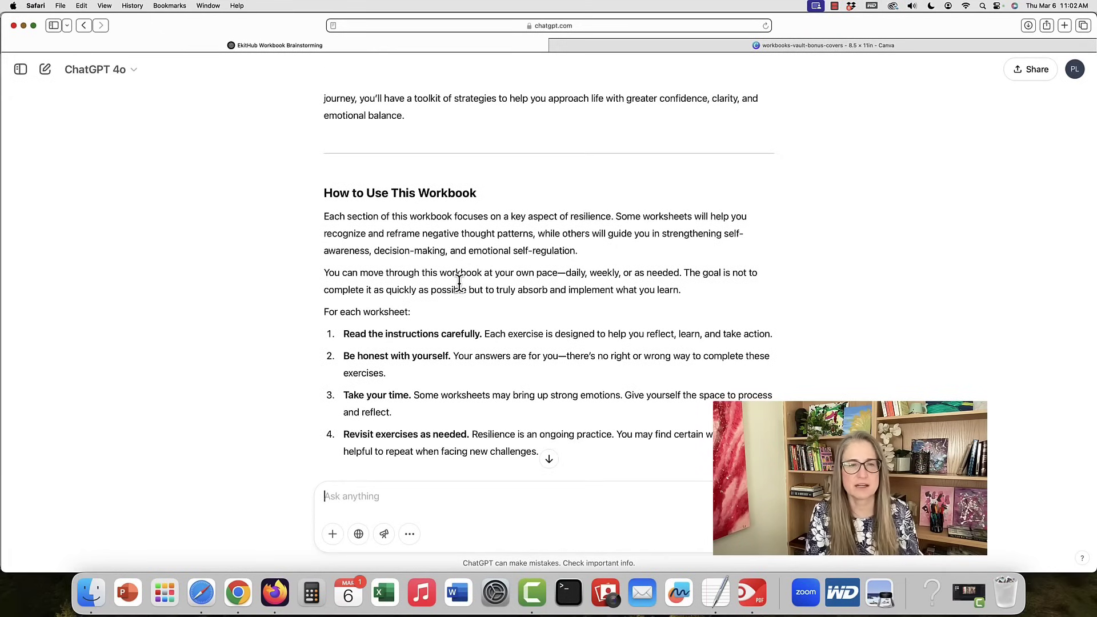
scroll(460, 284, down, 7)
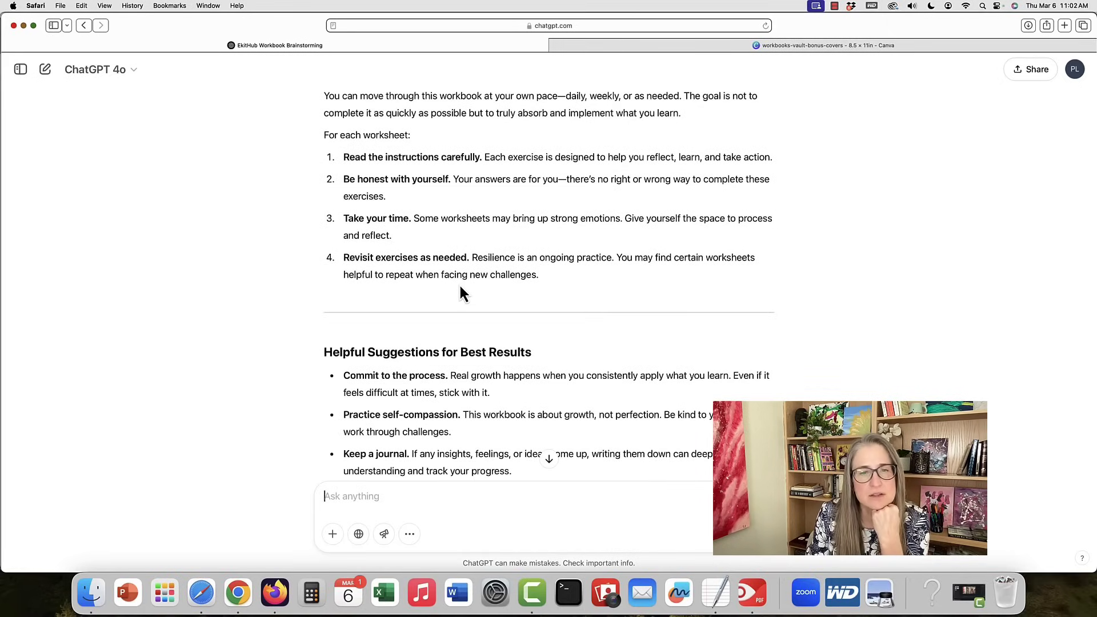
scroll(461, 293, down, 3)
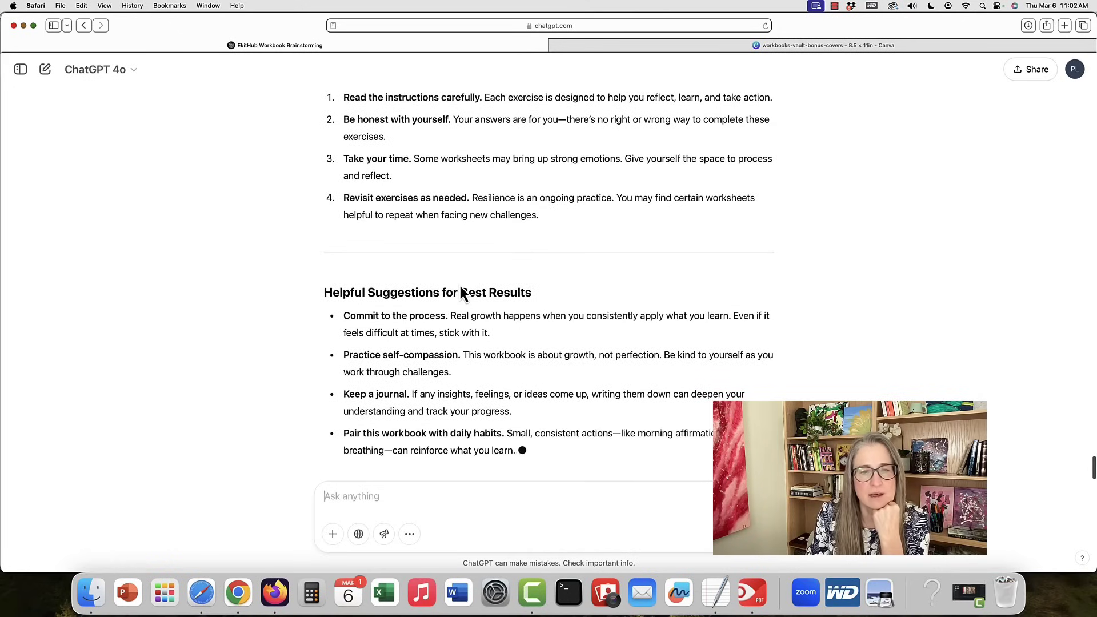
scroll(462, 294, down, 2)
scroll(460, 289, down, 2)
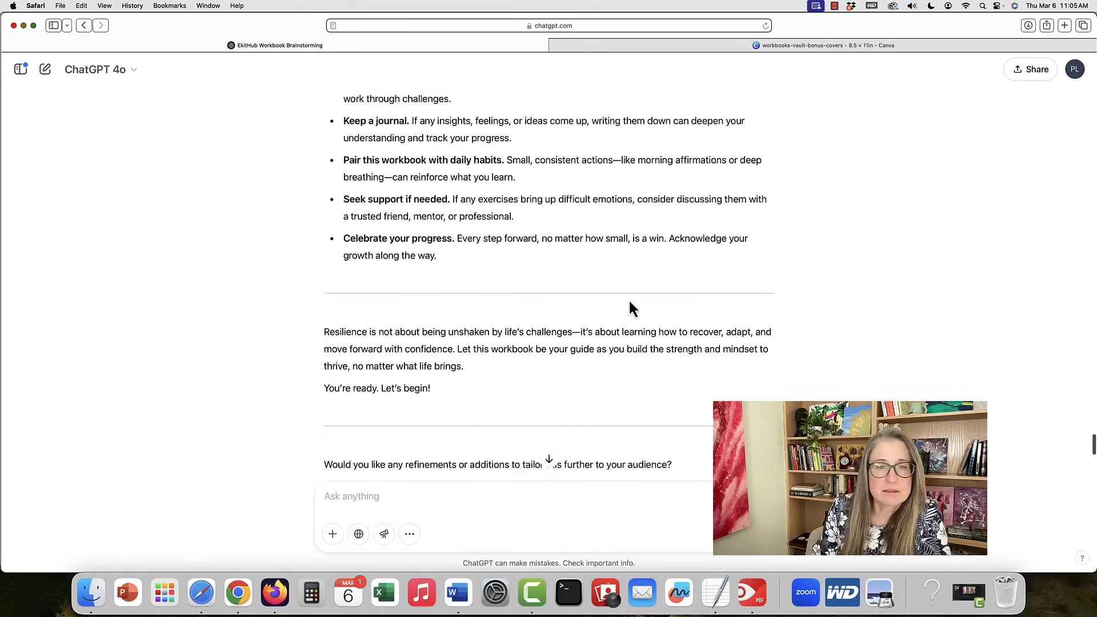
scroll(631, 308, down, 1)
- Copy the finished ChatGPT response and locate the How to Use This Workbook heading in Word
click(330, 459)
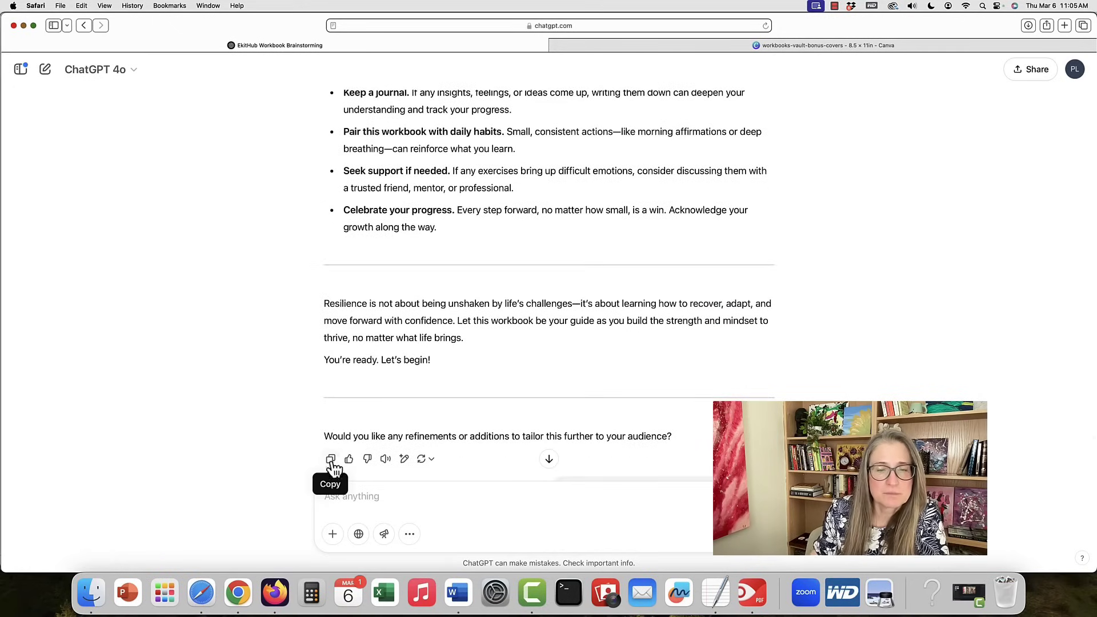
click(446, 600)
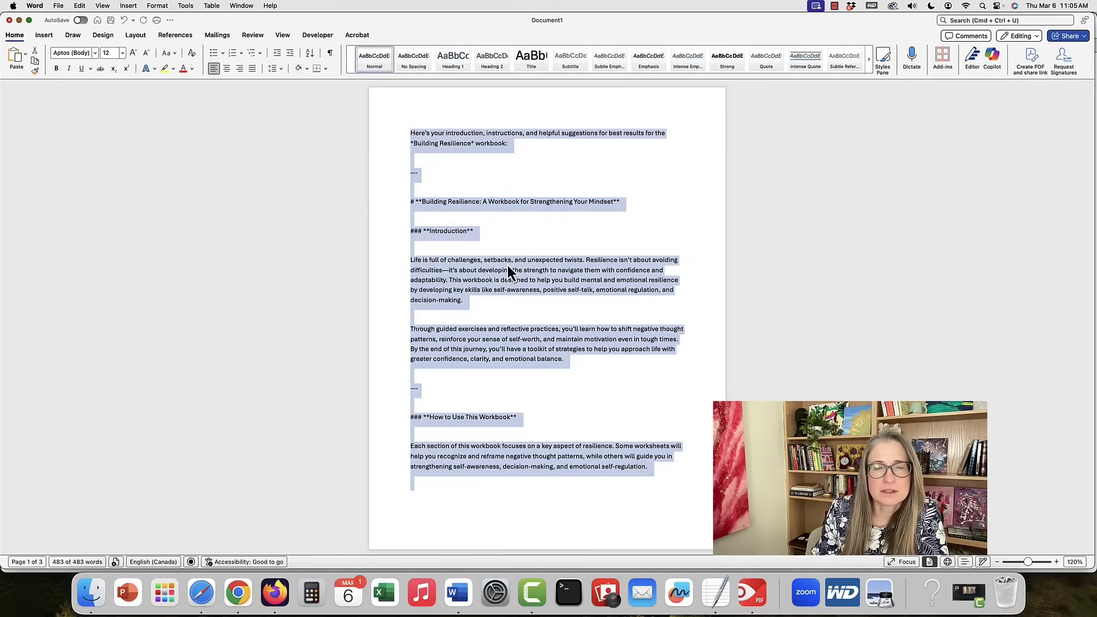
click(507, 266)
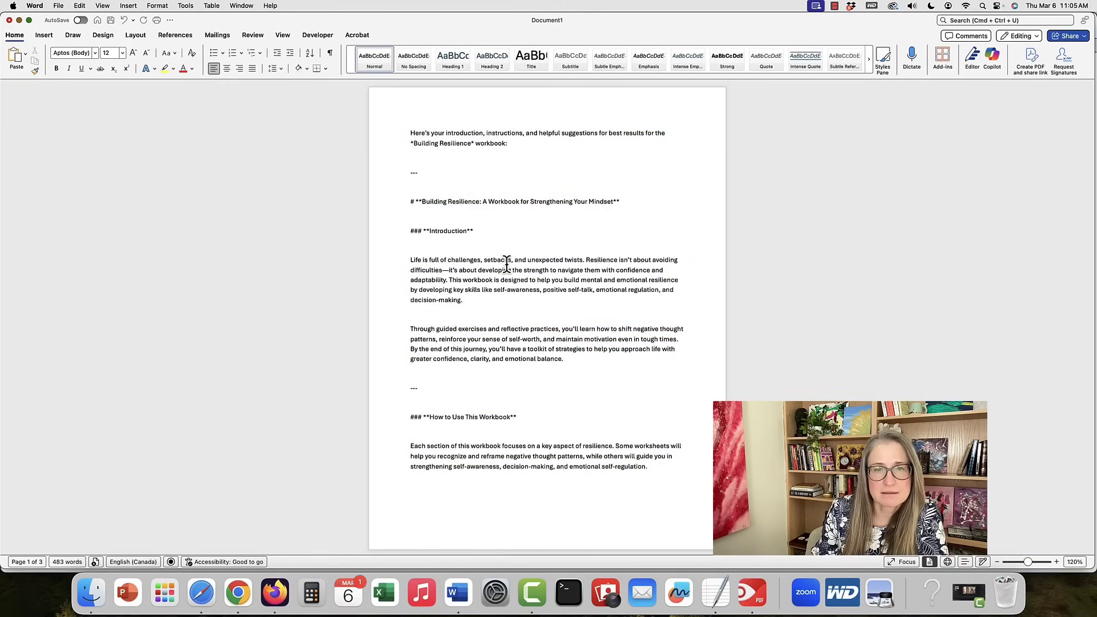
scroll(548, 400, down, 3)
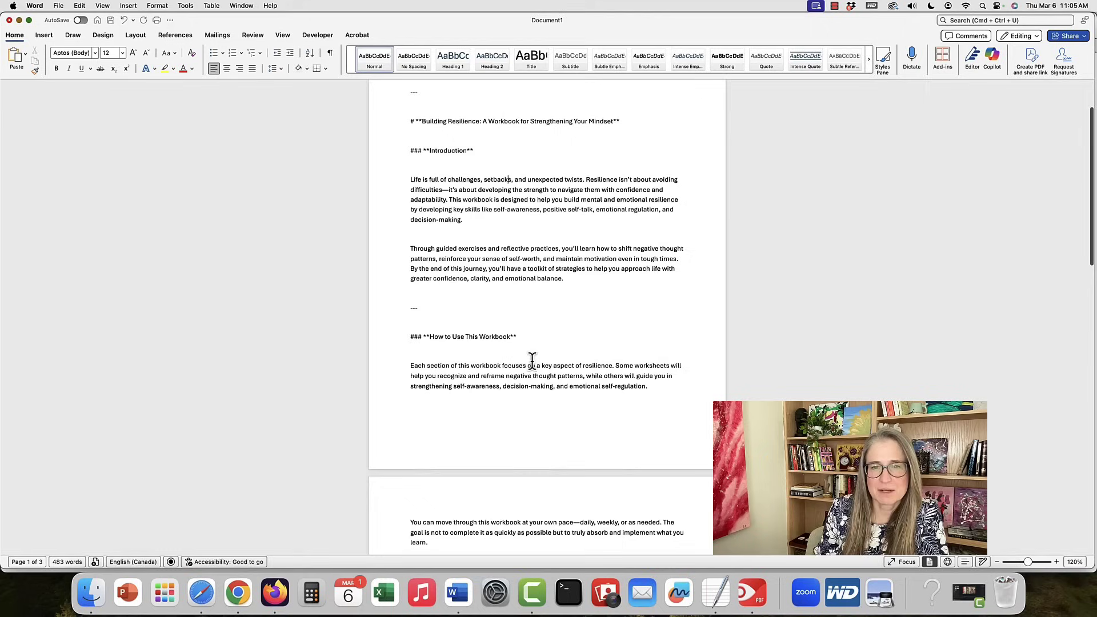
drag(527, 340, 404, 336)
click(558, 357)
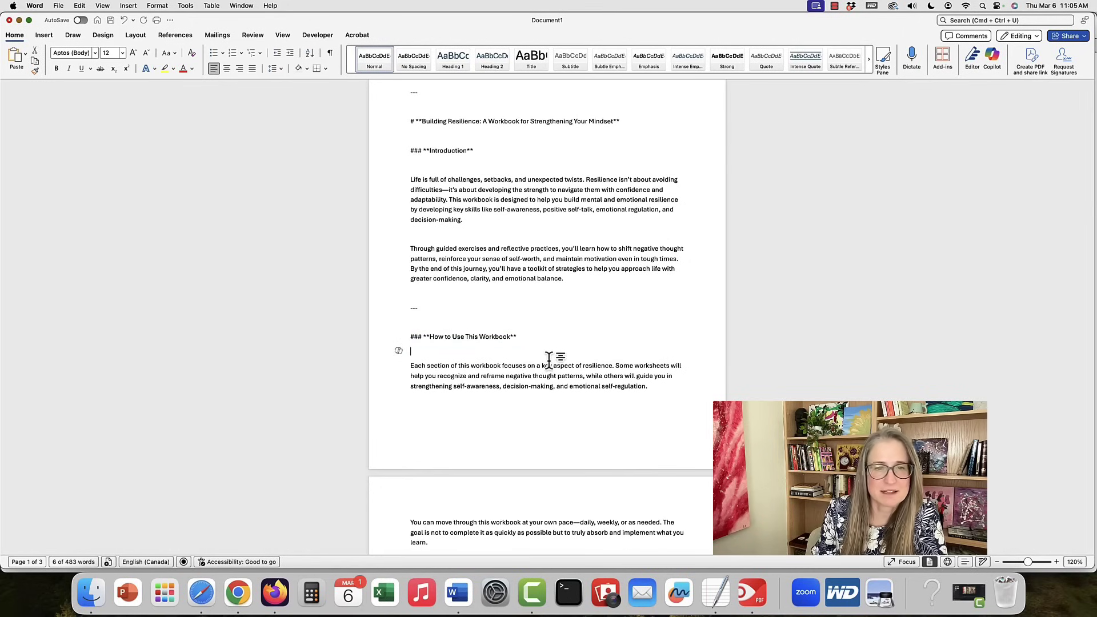
- Copy ChatGPT's reply from How to Use This Workbook to the end, then return to Word
click(206, 610)
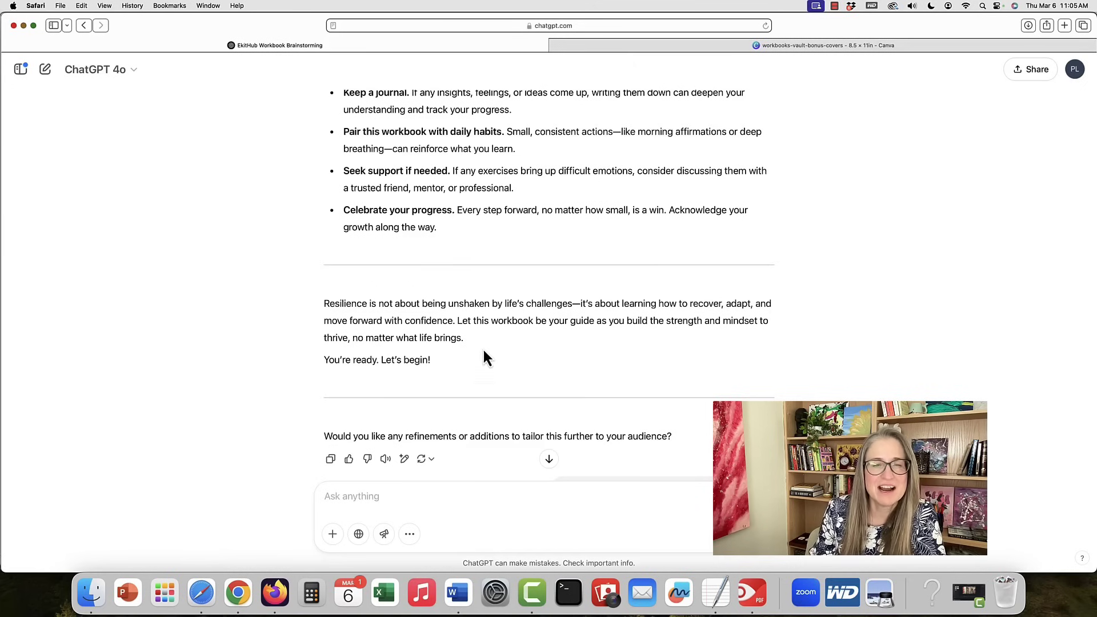
drag(684, 438, 325, 198)
scroll(380, 274, up, 3)
scroll(368, 260, up, 3)
scroll(326, 269, up, 1)
key(super+c)
key(super+Tab)
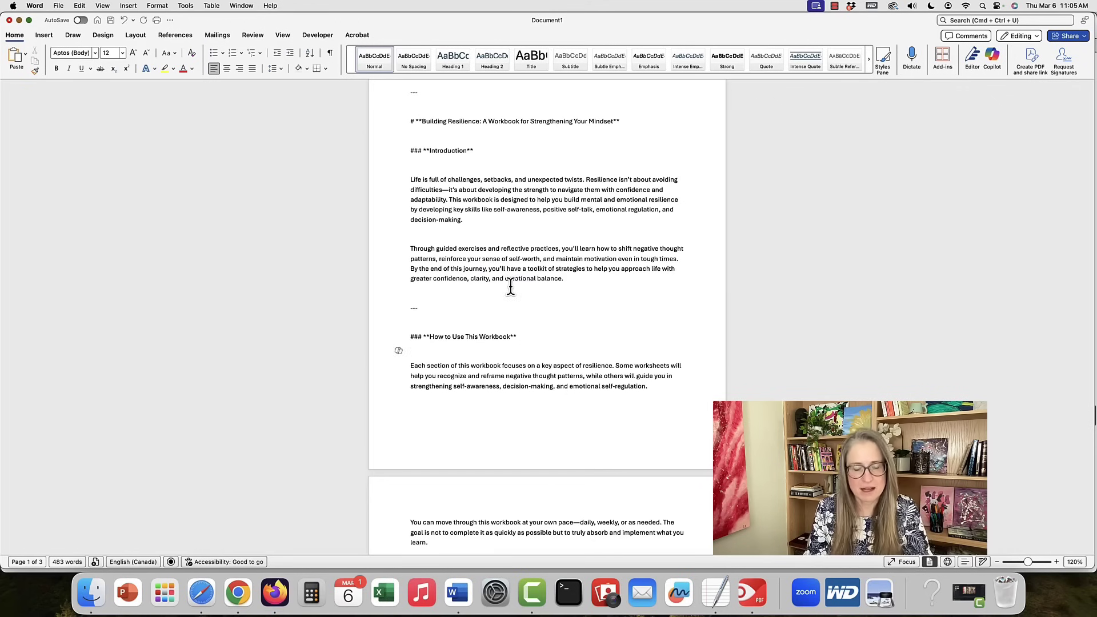
- Replace the entire markdown draft with the formatted ChatGPT text
key(super+a)
key(super+v)
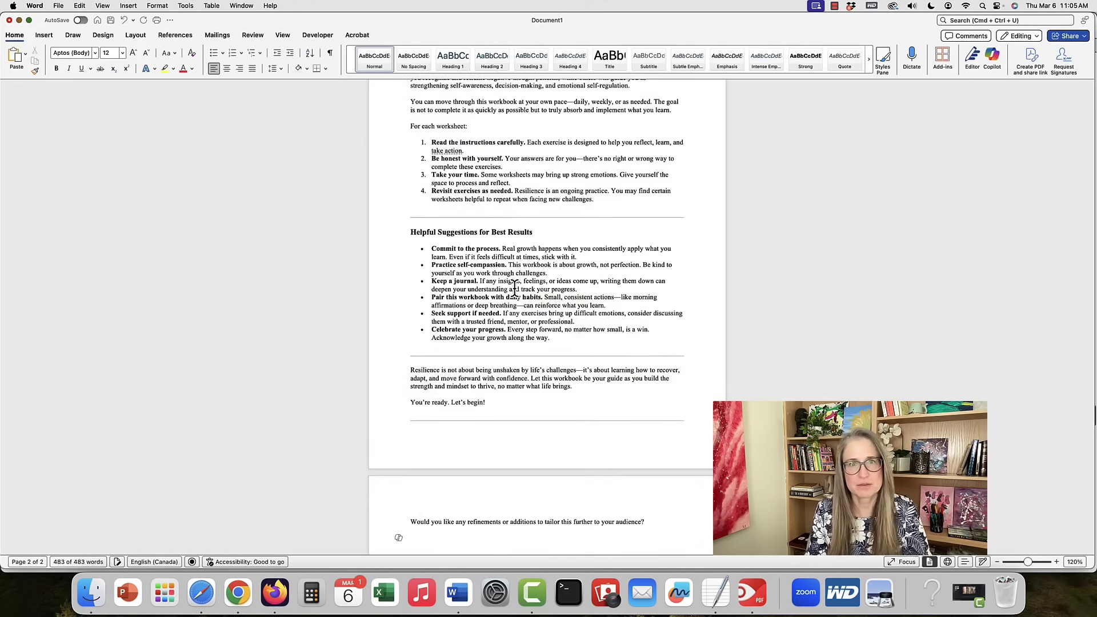
scroll(514, 287, down, 4)
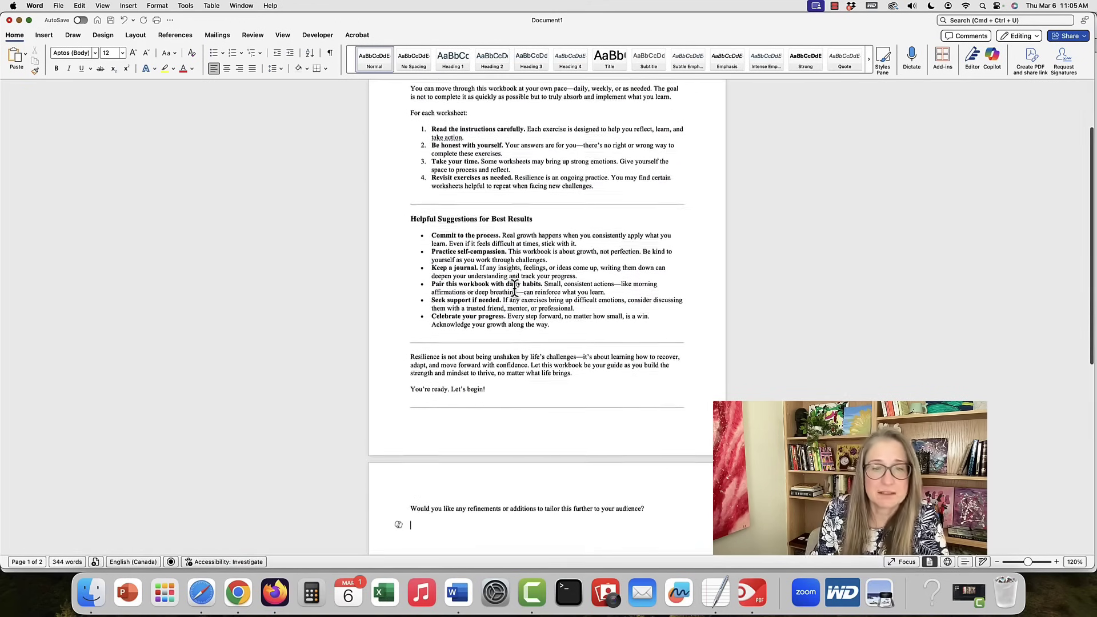
scroll(514, 288, up, 3)
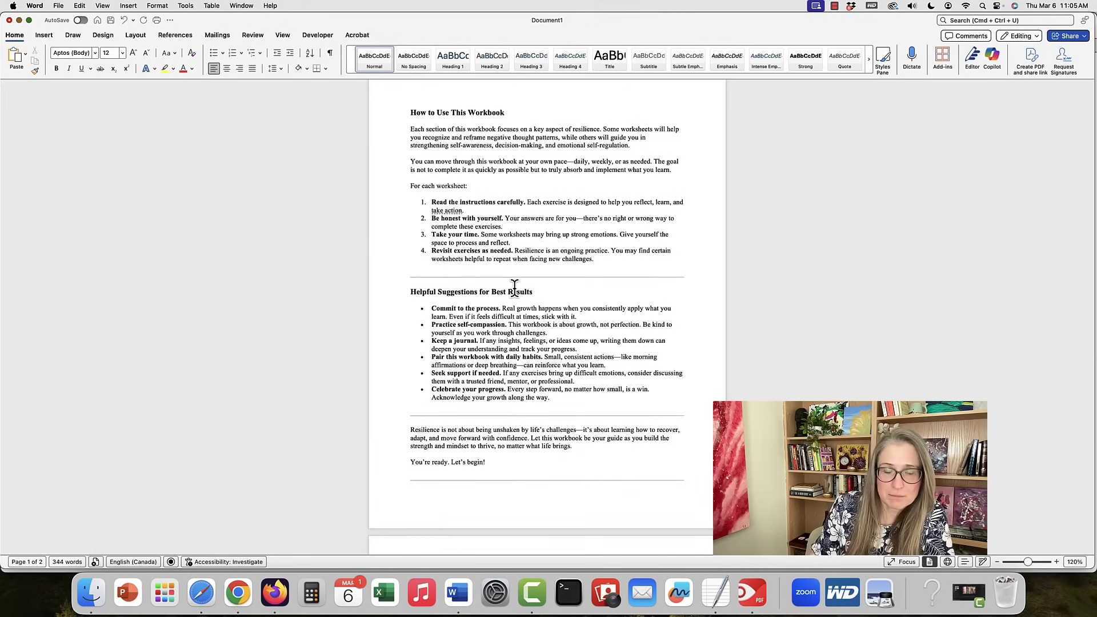
scroll(514, 287, up, 2)
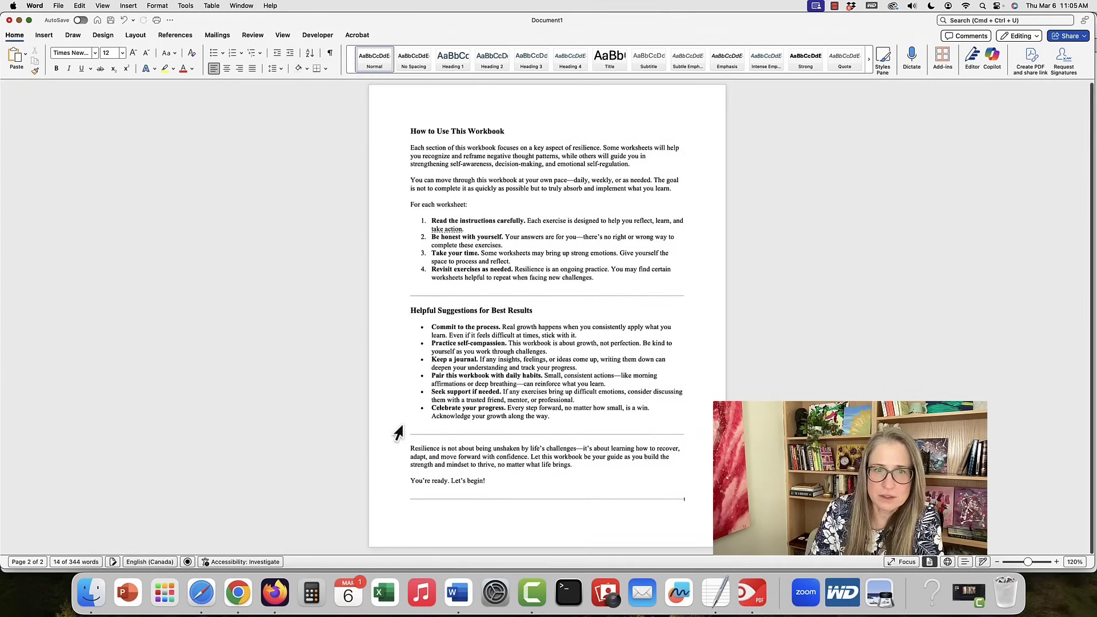
- Delete the trailing question and rule and the divider above Helpful Suggestions, then return to ChatGPT
key(super+shift+End)
key(Delete)
click(475, 367)
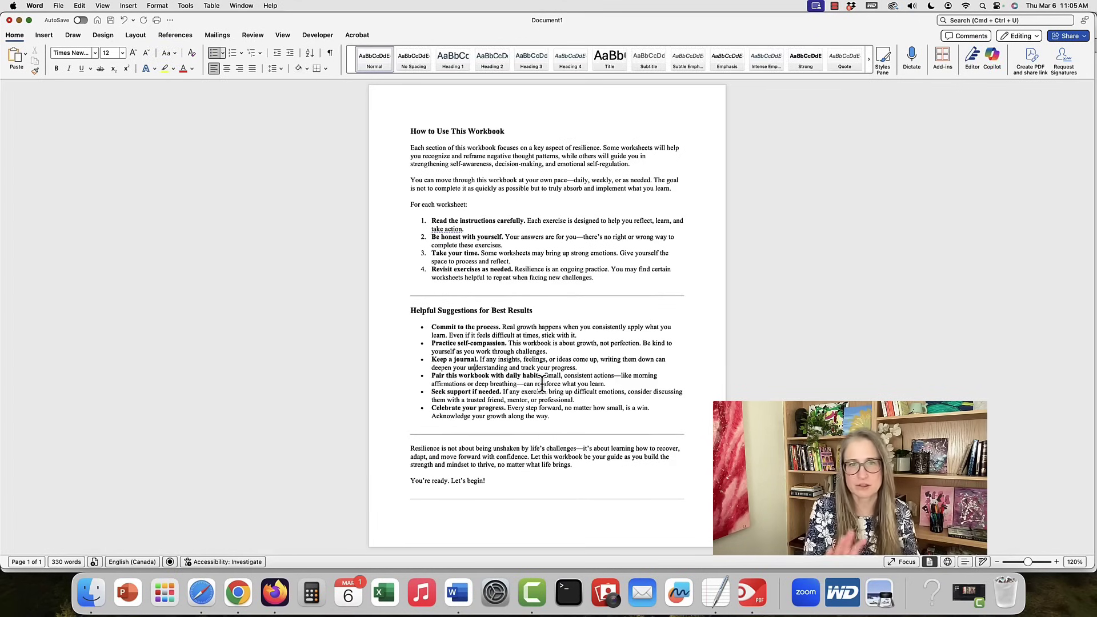
click(613, 296)
key(BackSpace)
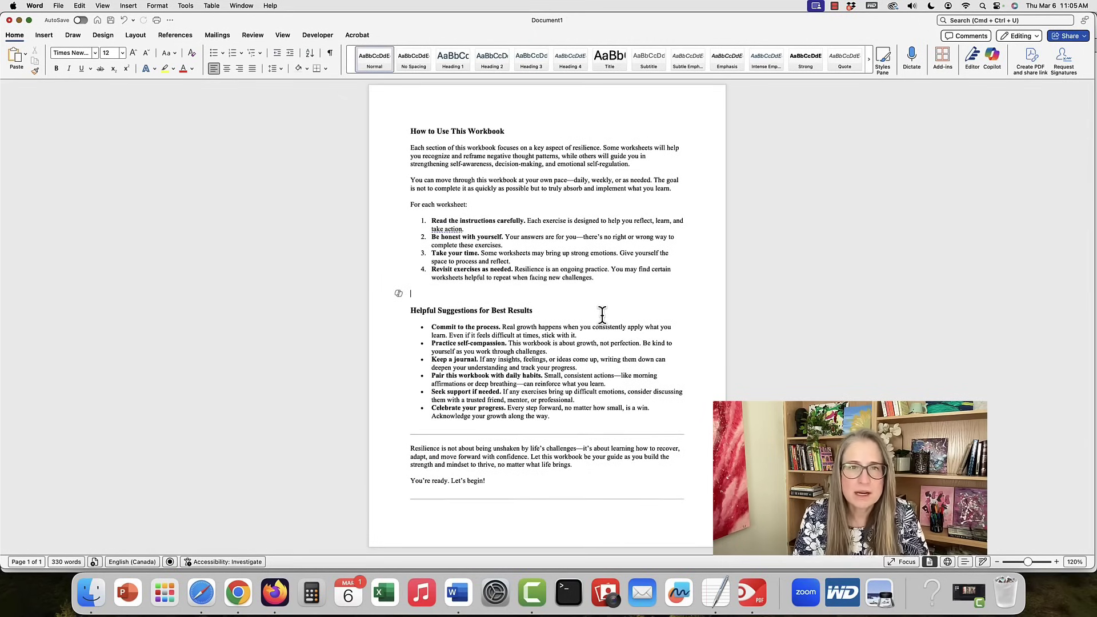
key(super+Tab)
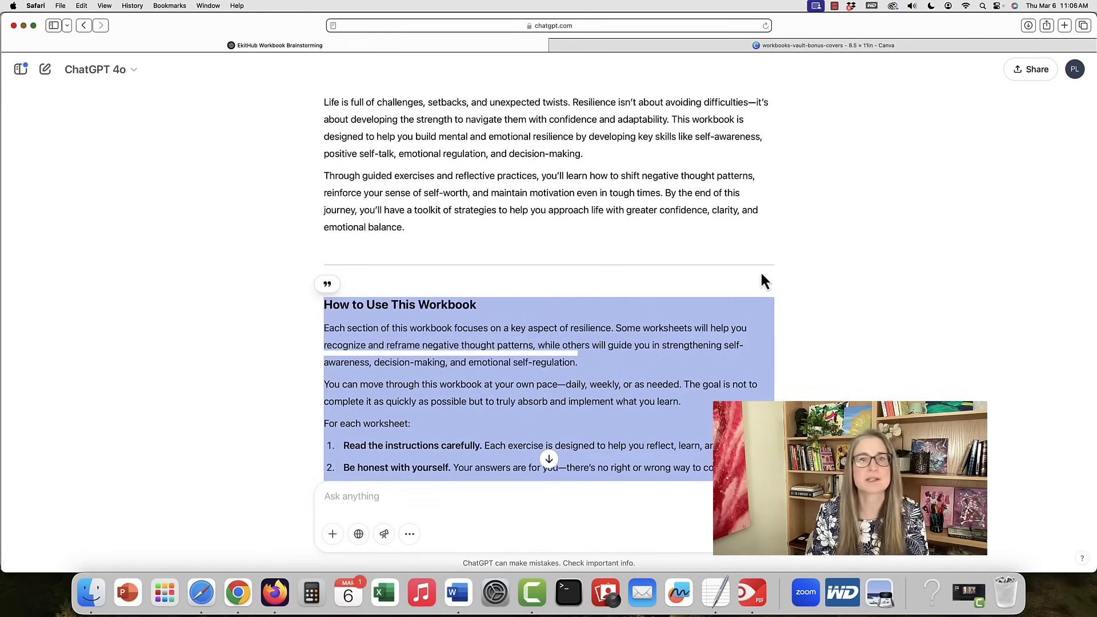
- Download the Building Resilience Workbook Introduction file from ChatGPT's latest reply
scroll(703, 271, up, 3)
scroll(705, 273, up, 5)
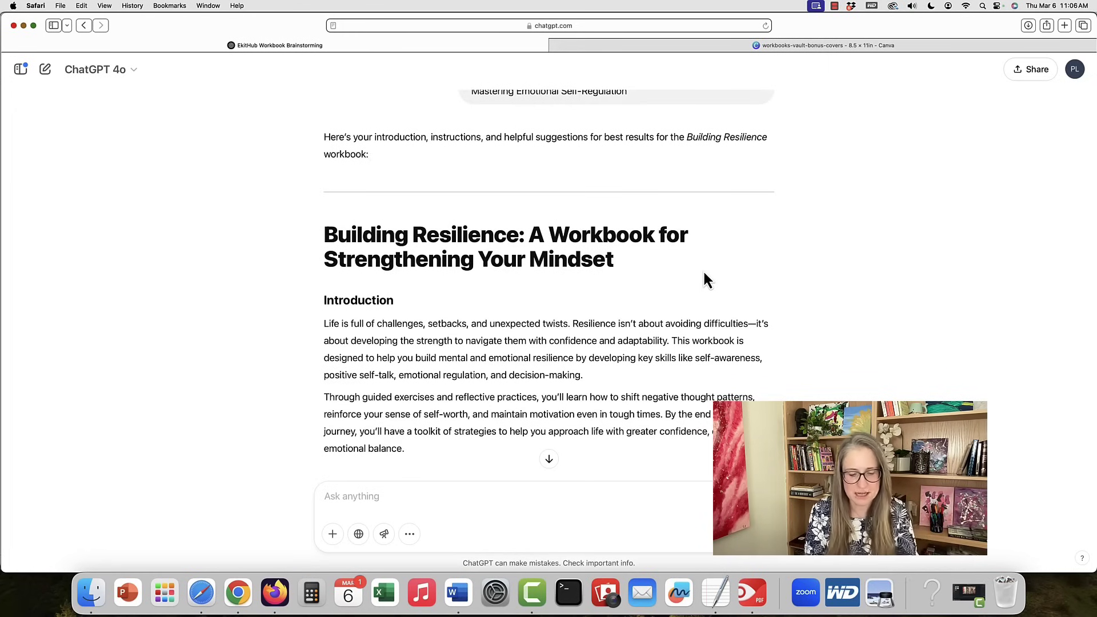
scroll(652, 320, down, 2)
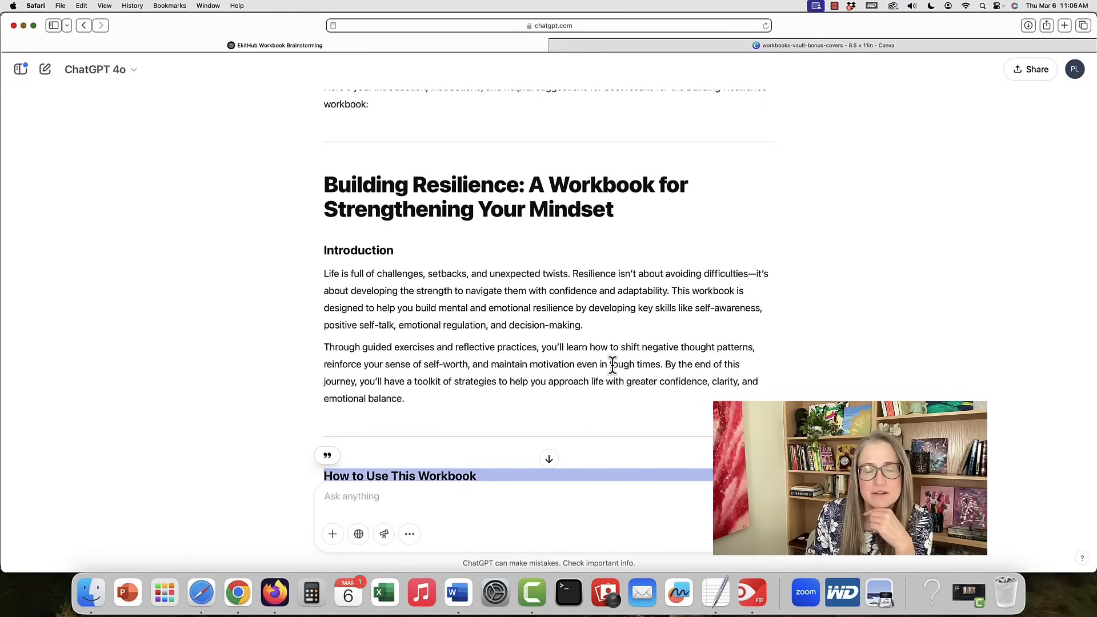
scroll(613, 365, down, 20)
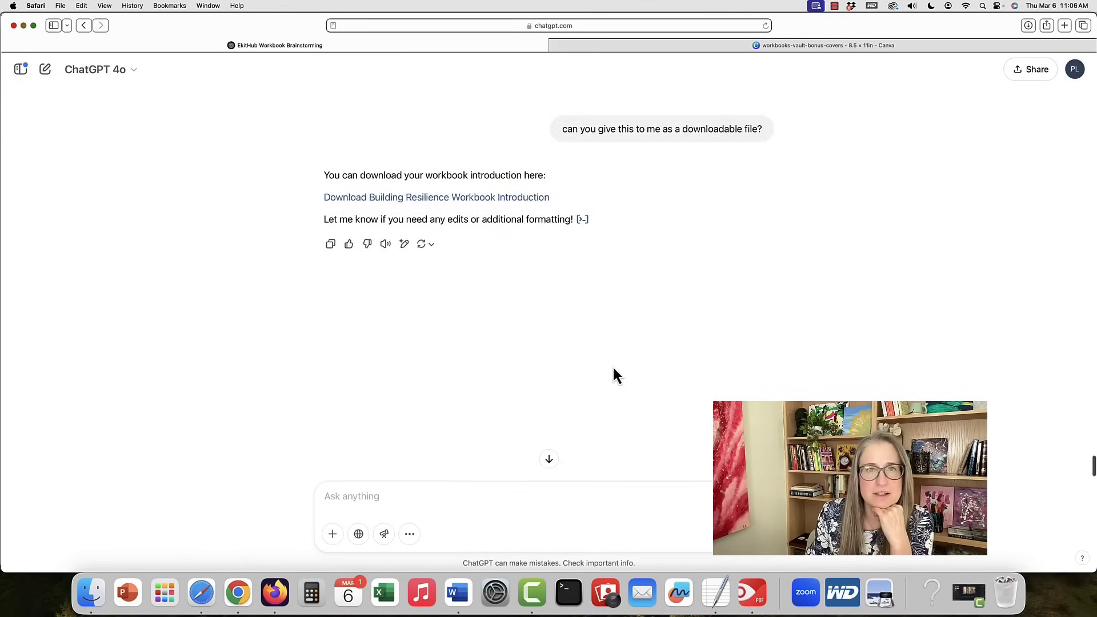
scroll(612, 365, up, 3)
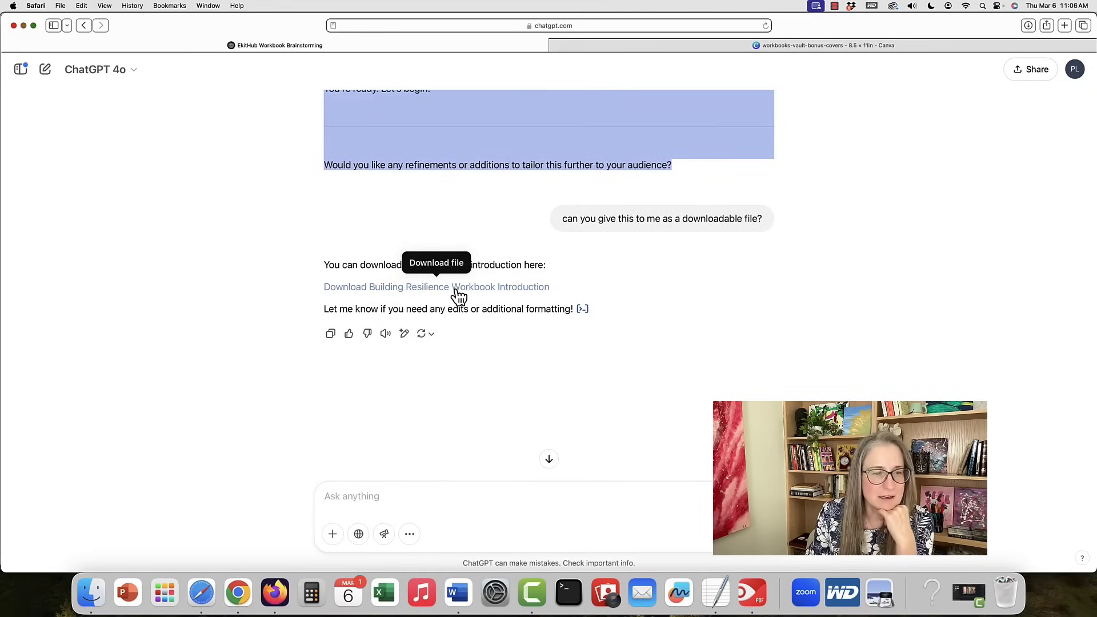
click(458, 295)
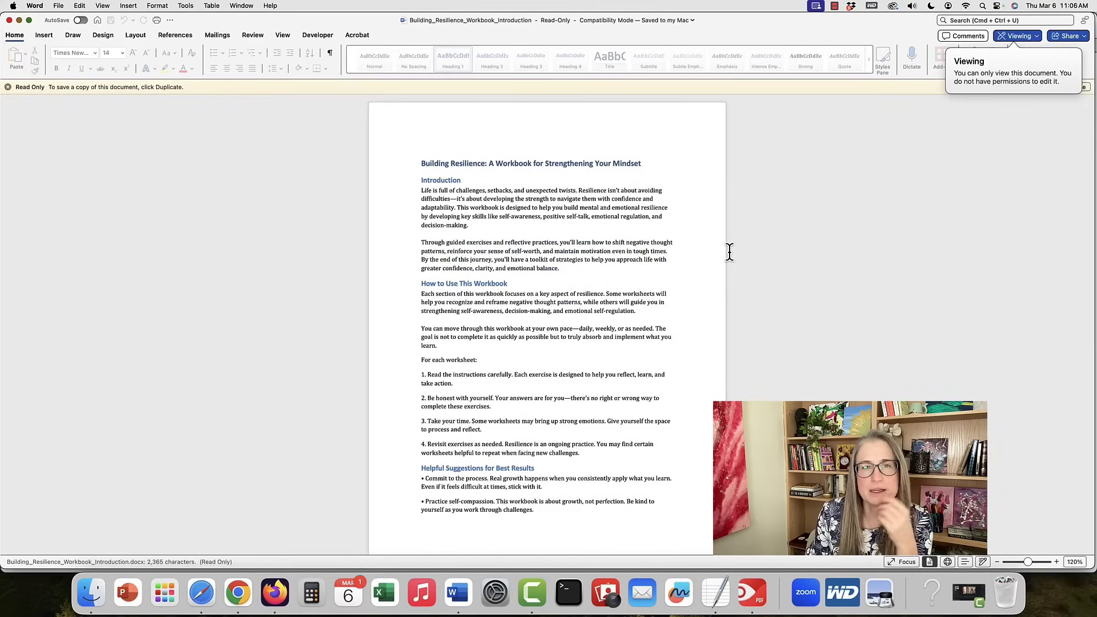
- Review Building_Resilience_Workbook_Introduction.docx in Word, dismissing the read-only notice
scroll(714, 246, down, 2)
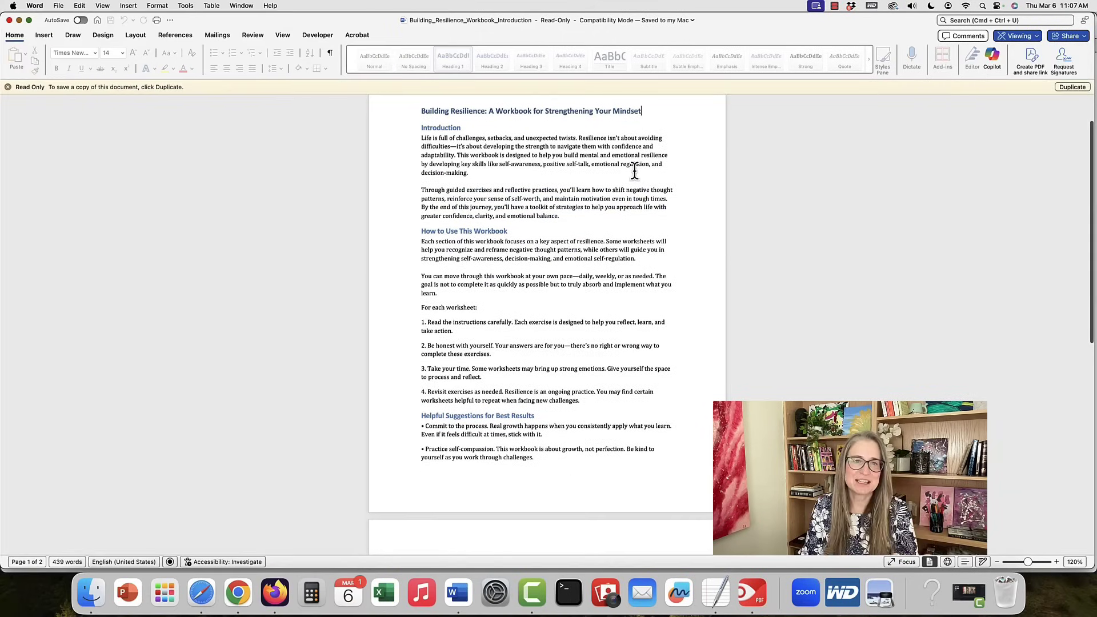
scroll(634, 171, down, 10)
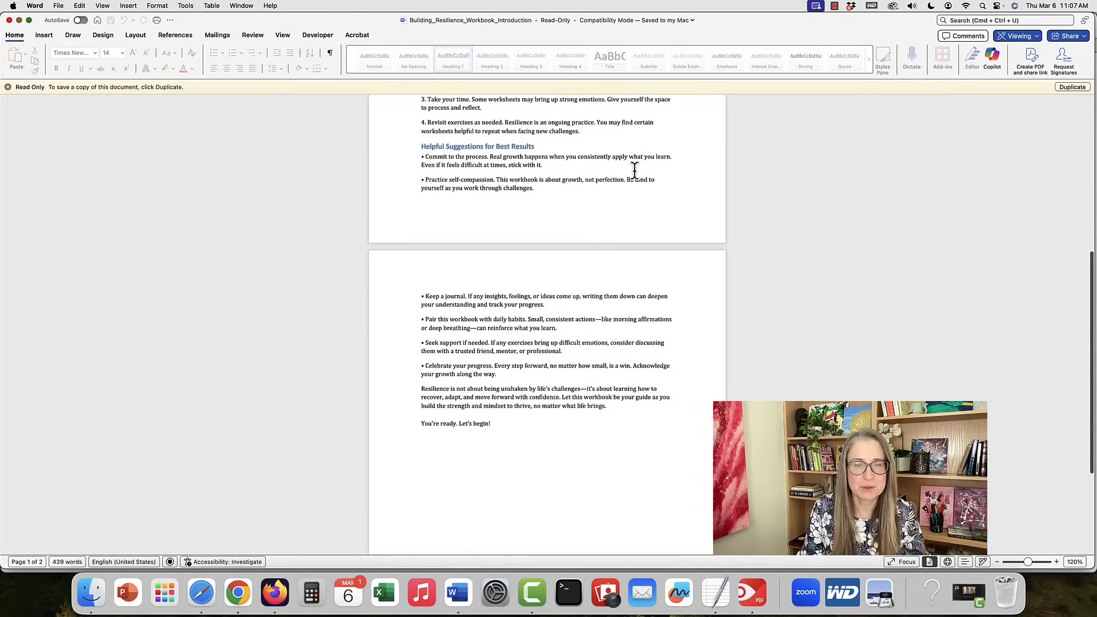
scroll(634, 170, up, 12)
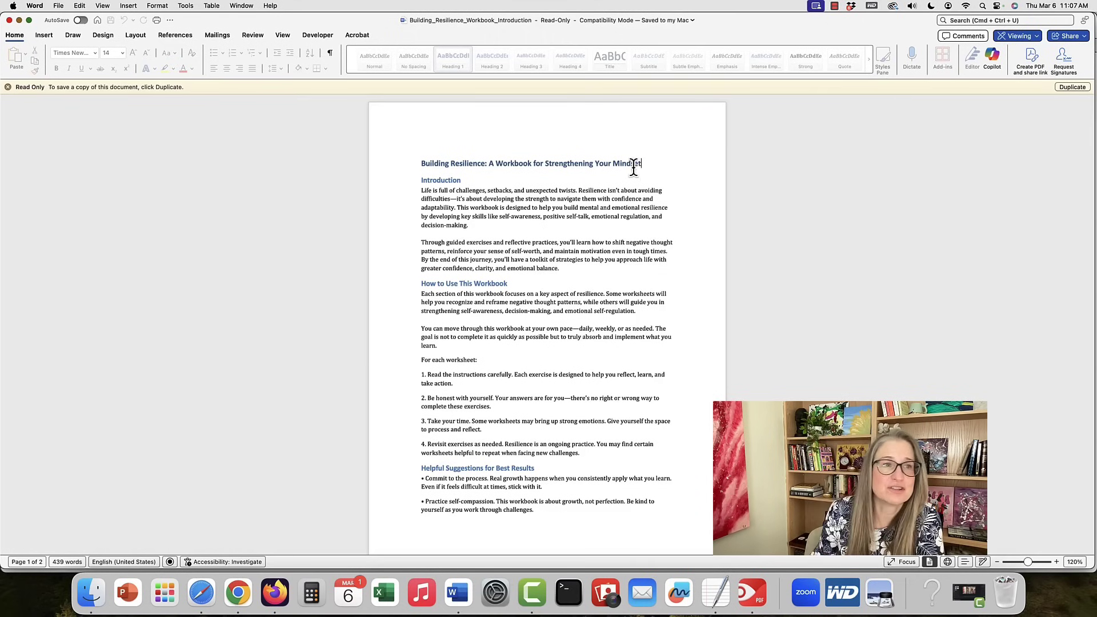
click(8, 88)
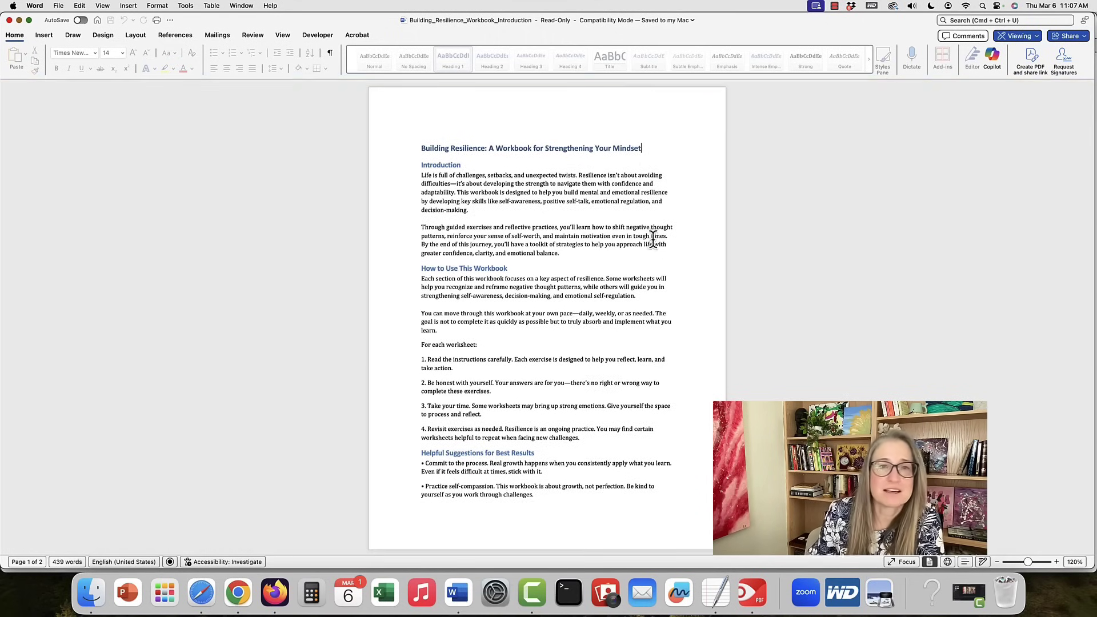
scroll(648, 220, down, 2)
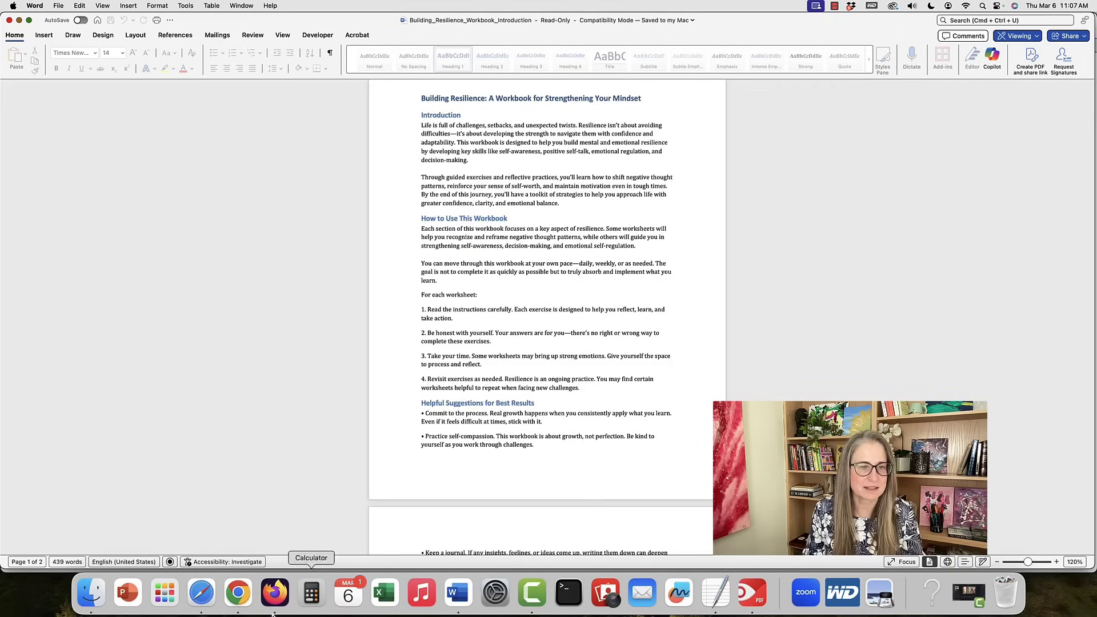
- Delete the divider under the numbered list and the one below You're ready. Let's begin!
click(200, 605)
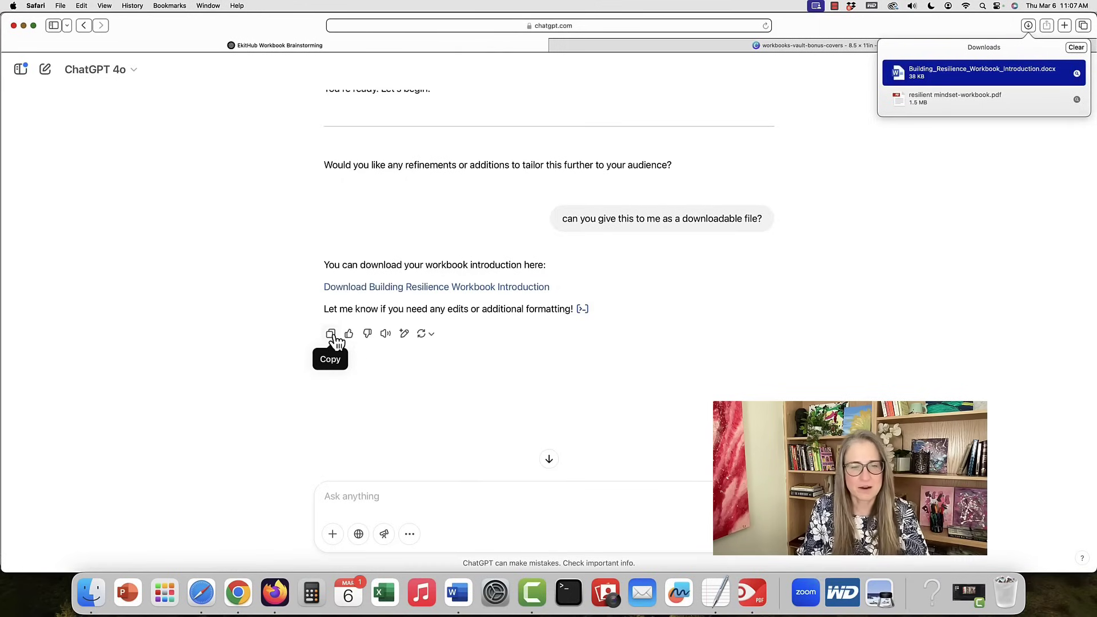
key(super+Tab)
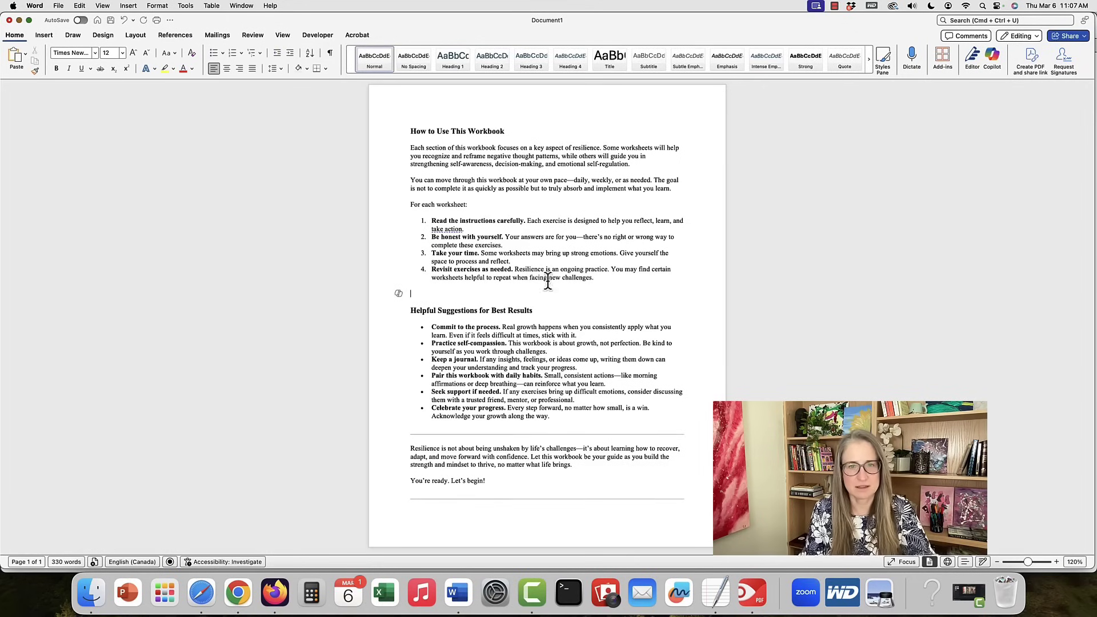
click(581, 435)
key(Delete)
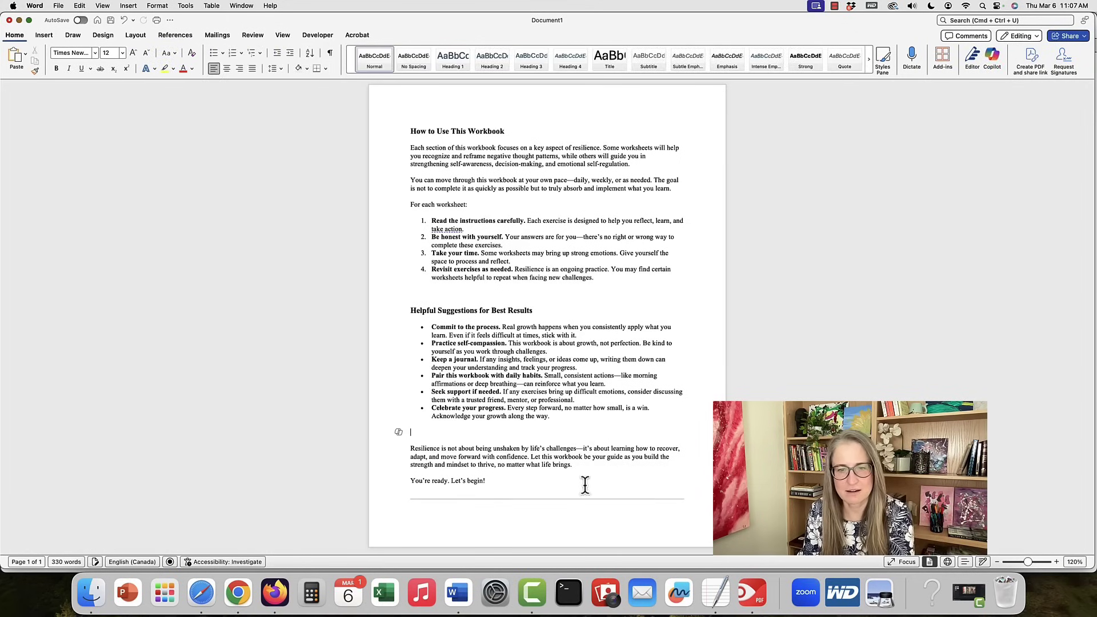
click(587, 497)
key(Delete)
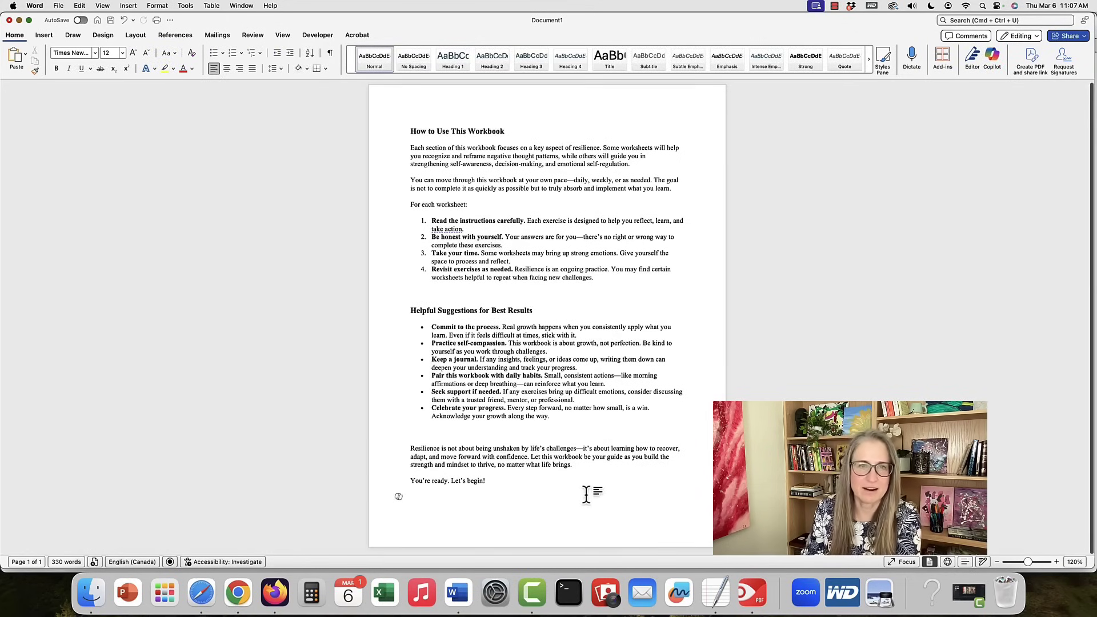
- Set all the document's text to Arial
key(super+a)
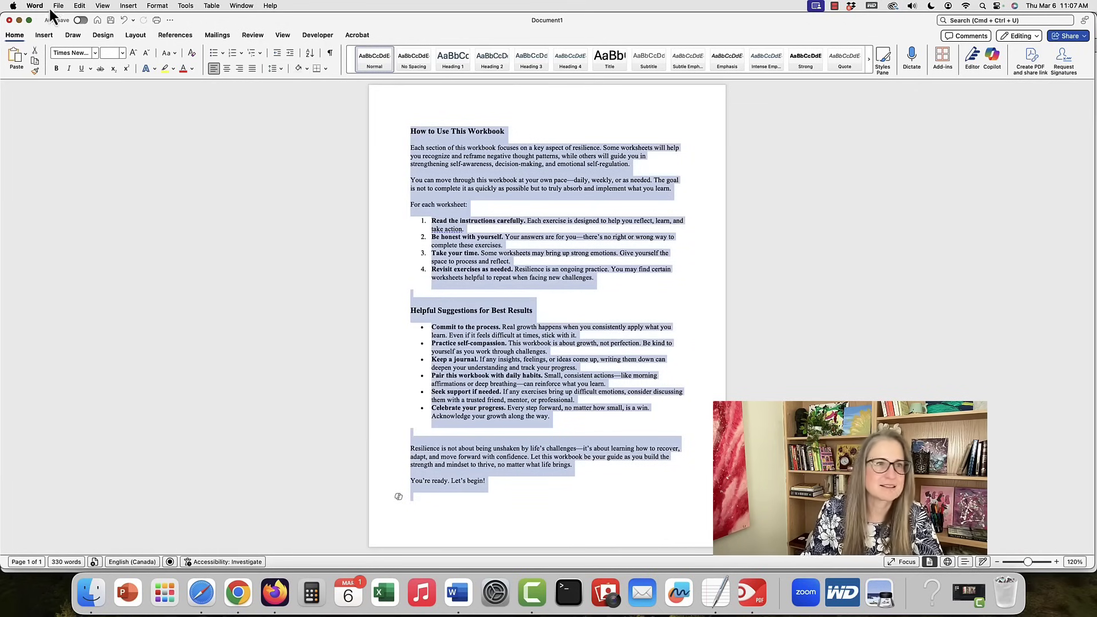
click(95, 53)
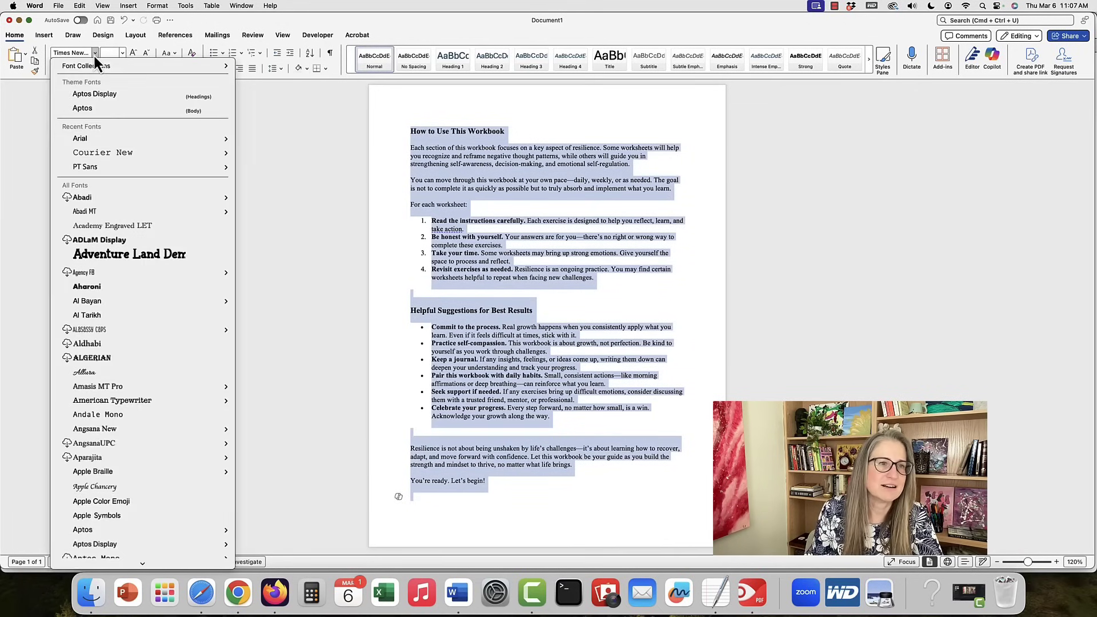
click(94, 142)
click(483, 165)
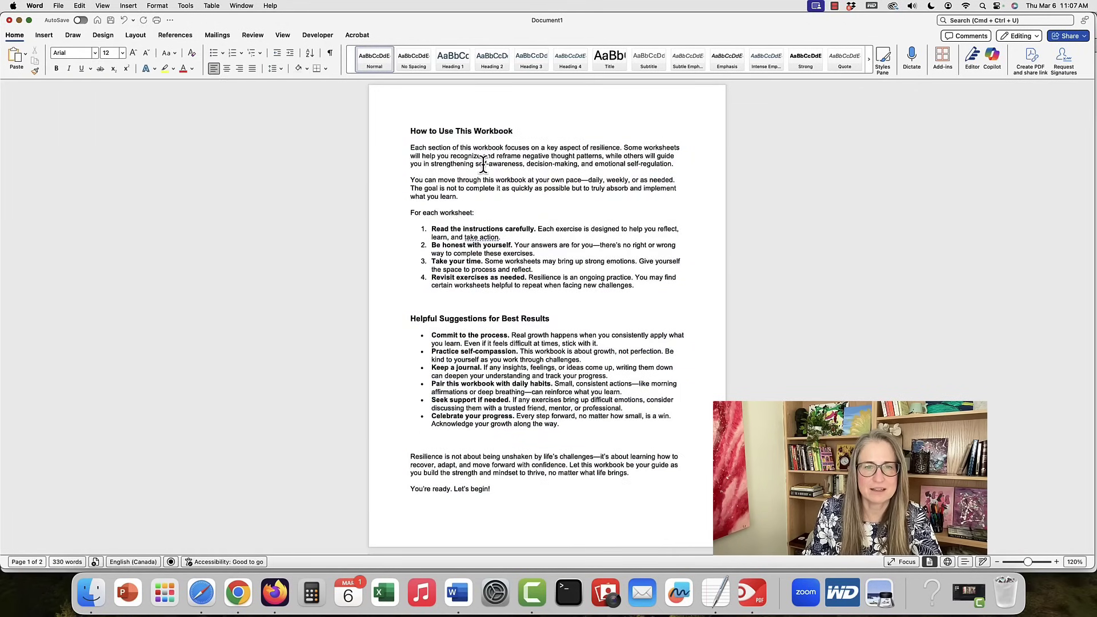
scroll(483, 165, down, 5)
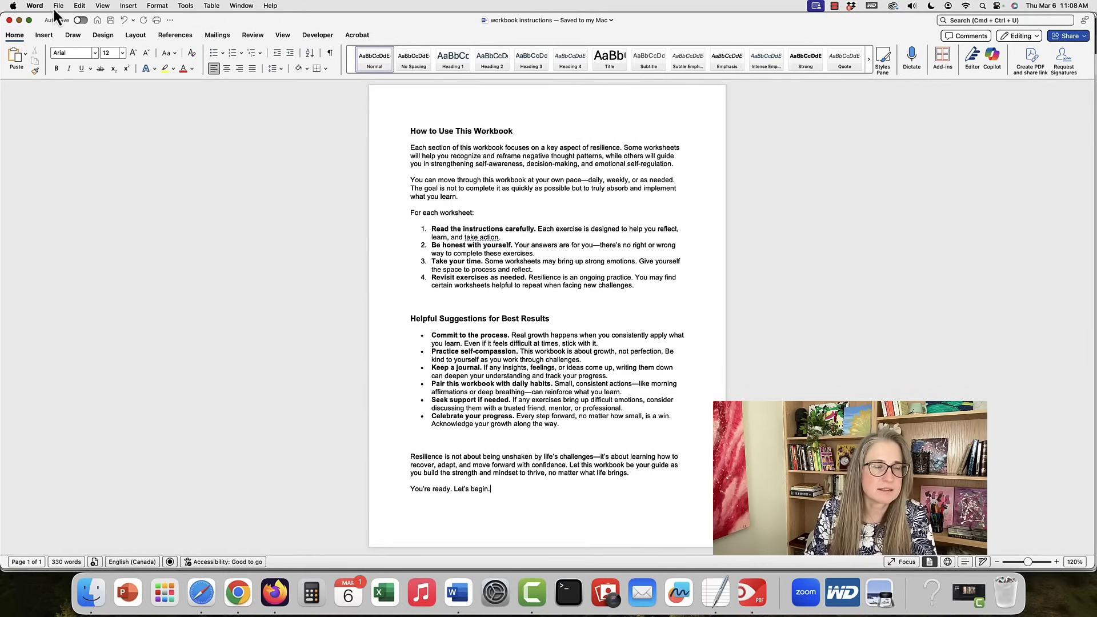
- Export the workbook instructions document as a PDF into Downloads
click(53, 8)
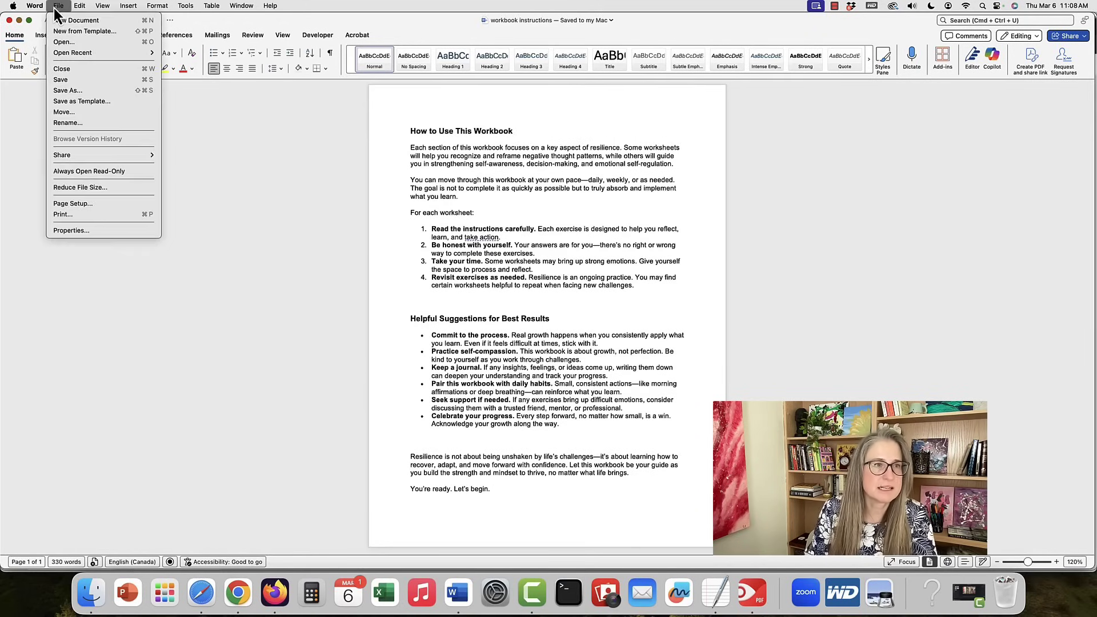
click(95, 94)
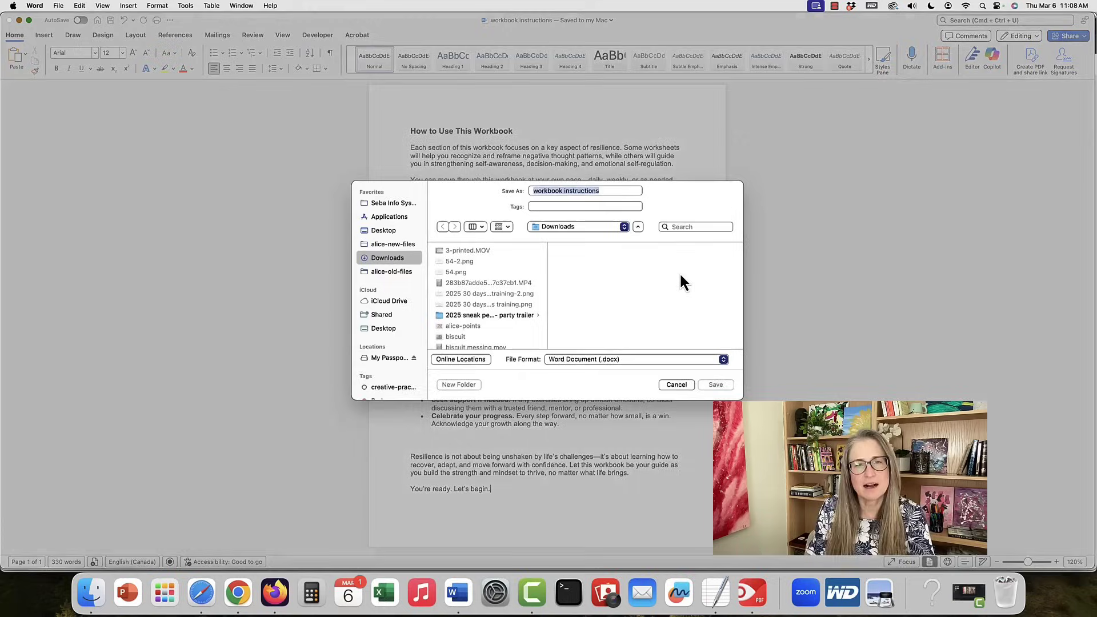
click(660, 364)
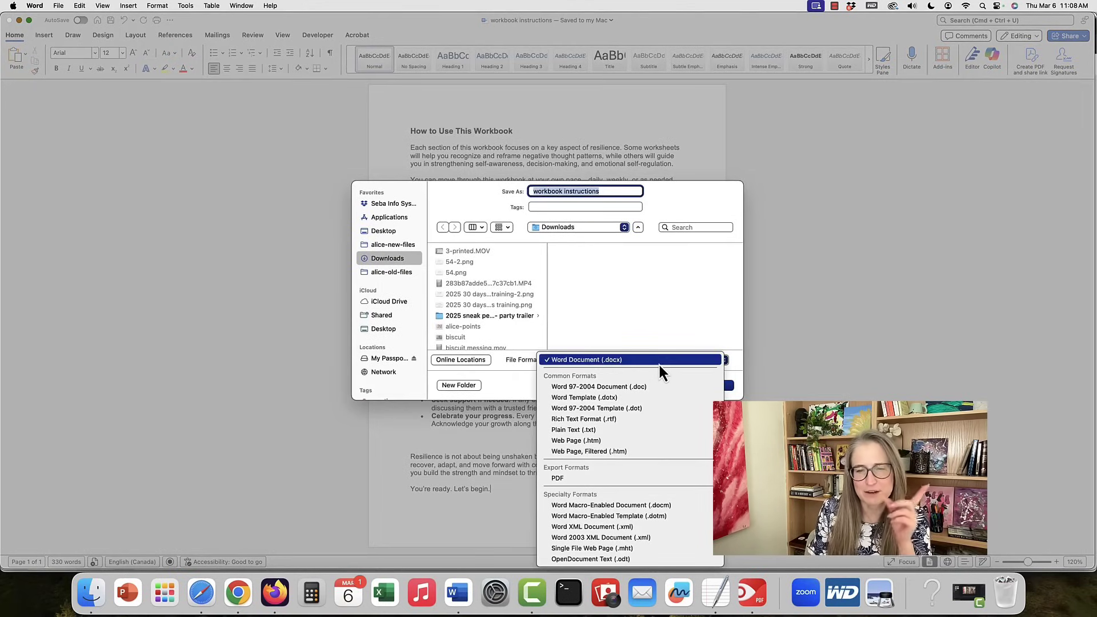
click(632, 478)
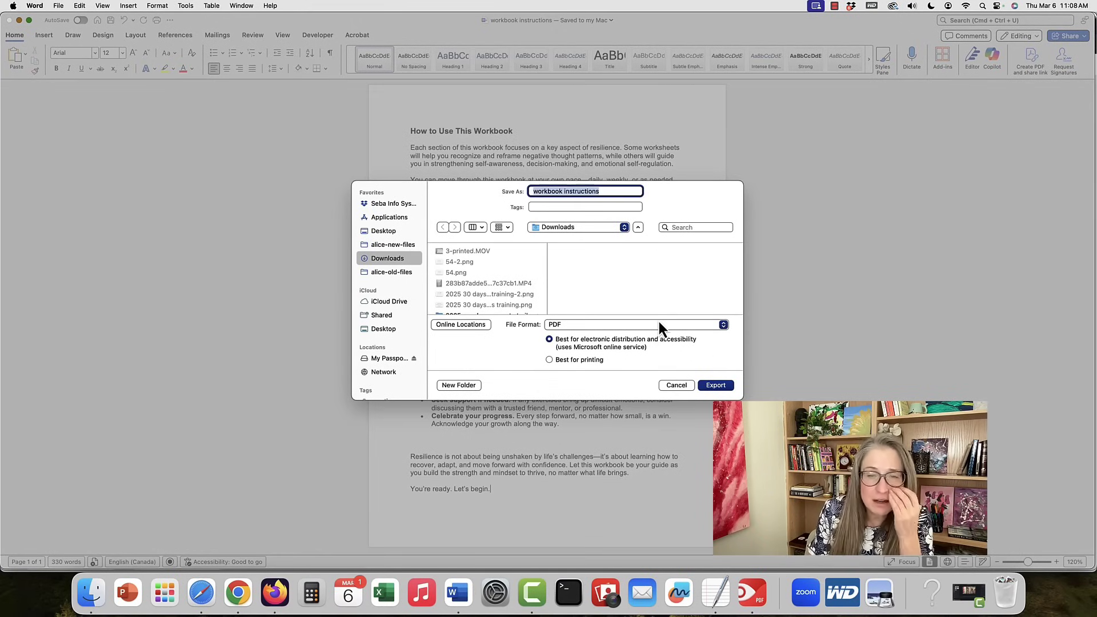
click(708, 388)
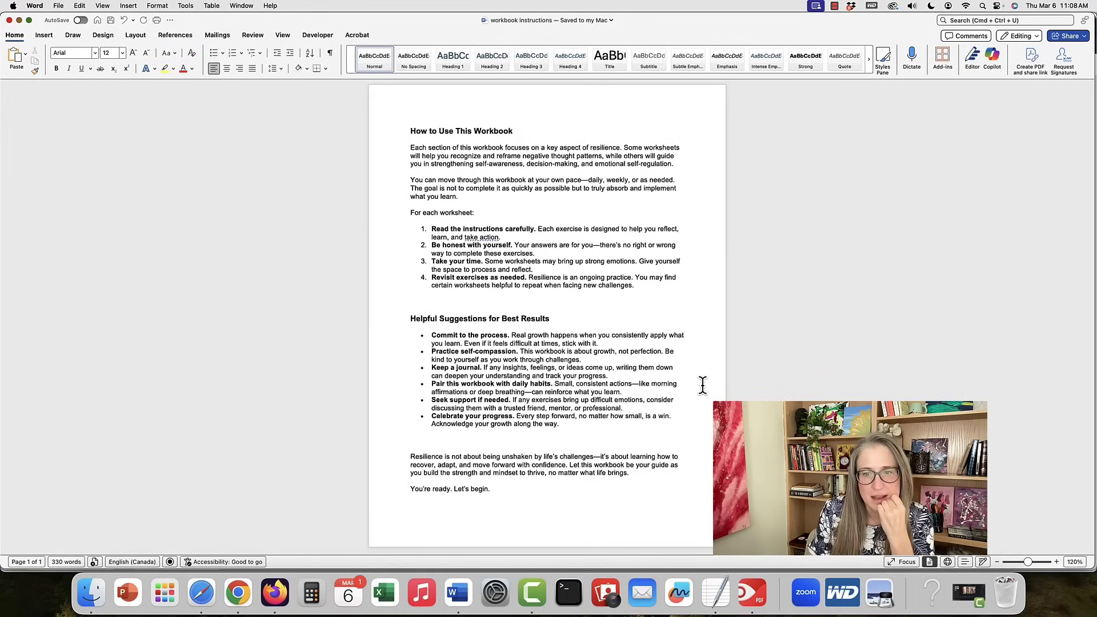
- Append workbook instructions.pdf from Downloads and move it to page 2, after the cover
click(752, 593)
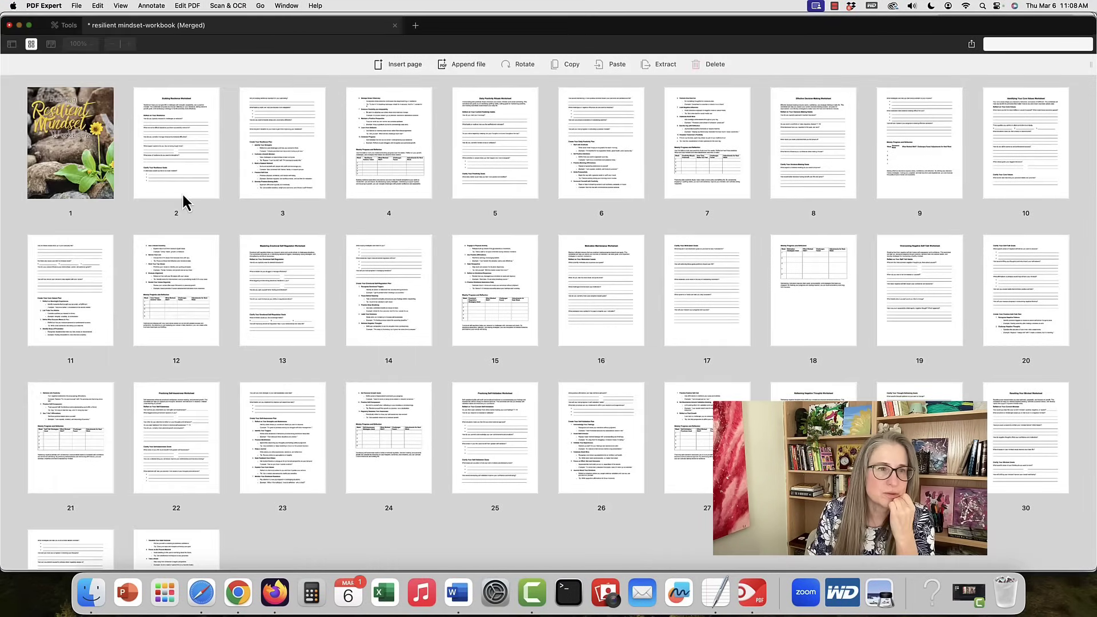
click(460, 63)
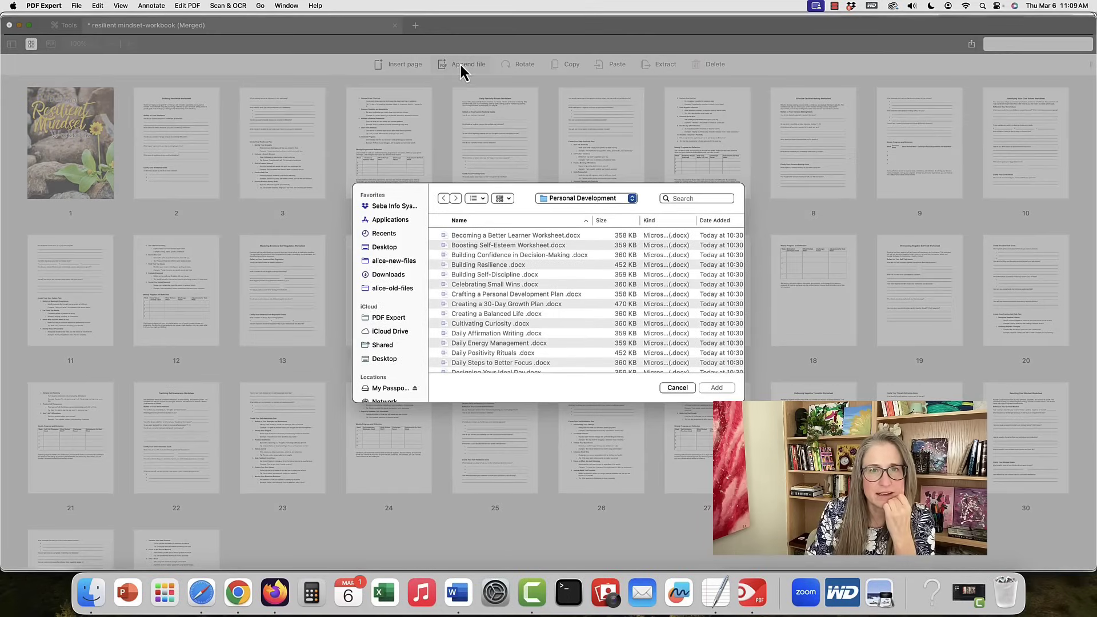
click(390, 275)
click(707, 222)
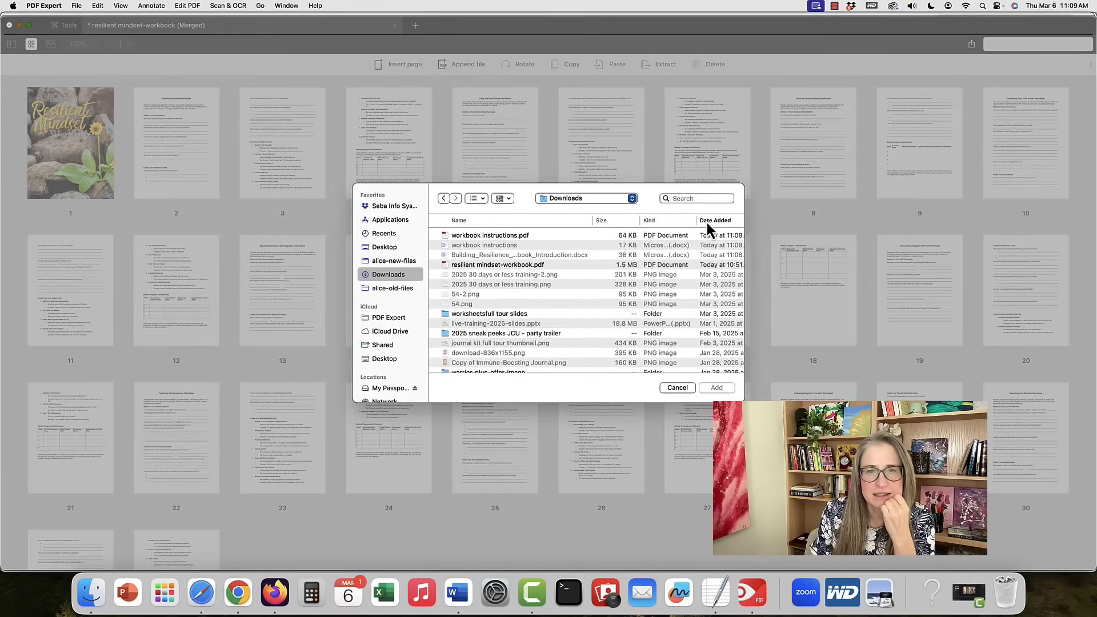
double_click(498, 236)
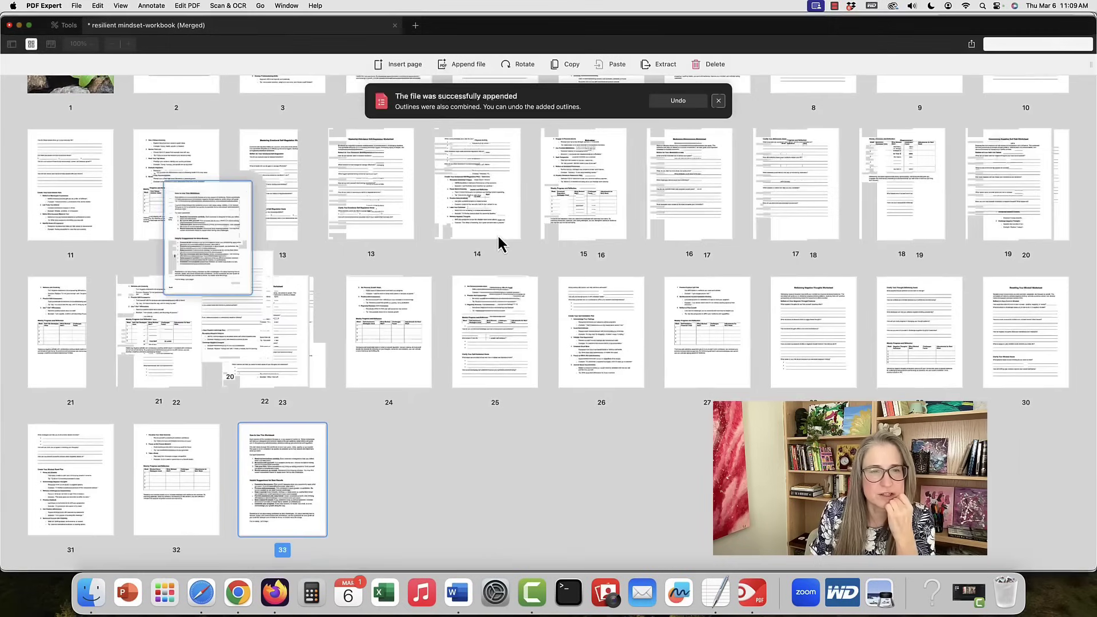
drag(293, 465, 169, 159)
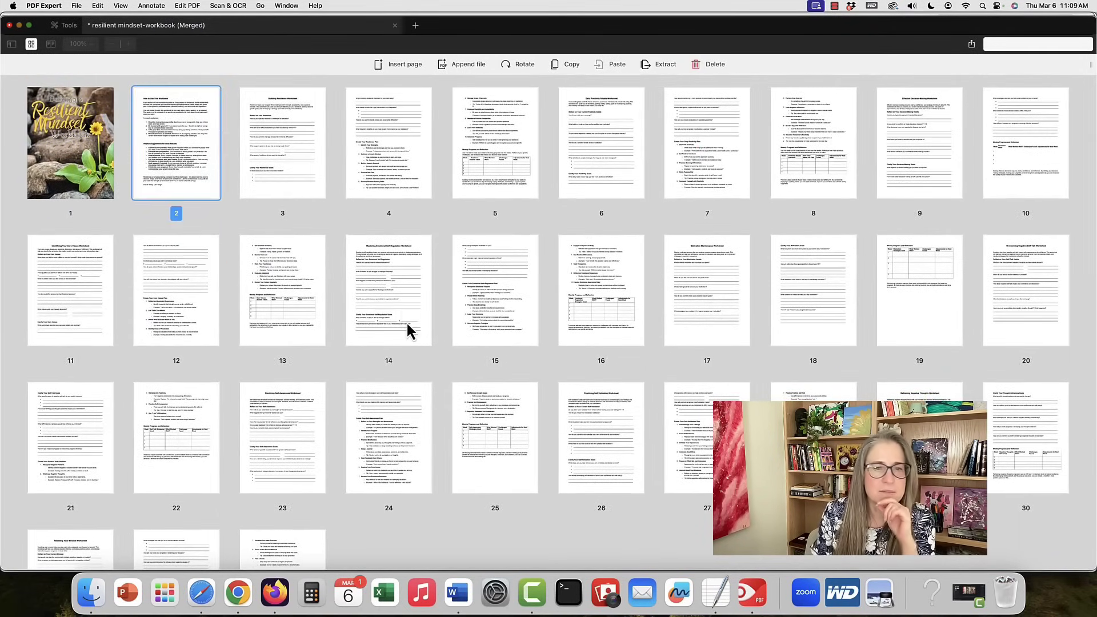
- Save the merged workbook as a new copy, 'resilient mindset-workbook (Merged) copy'
scroll(406, 321, down, 3)
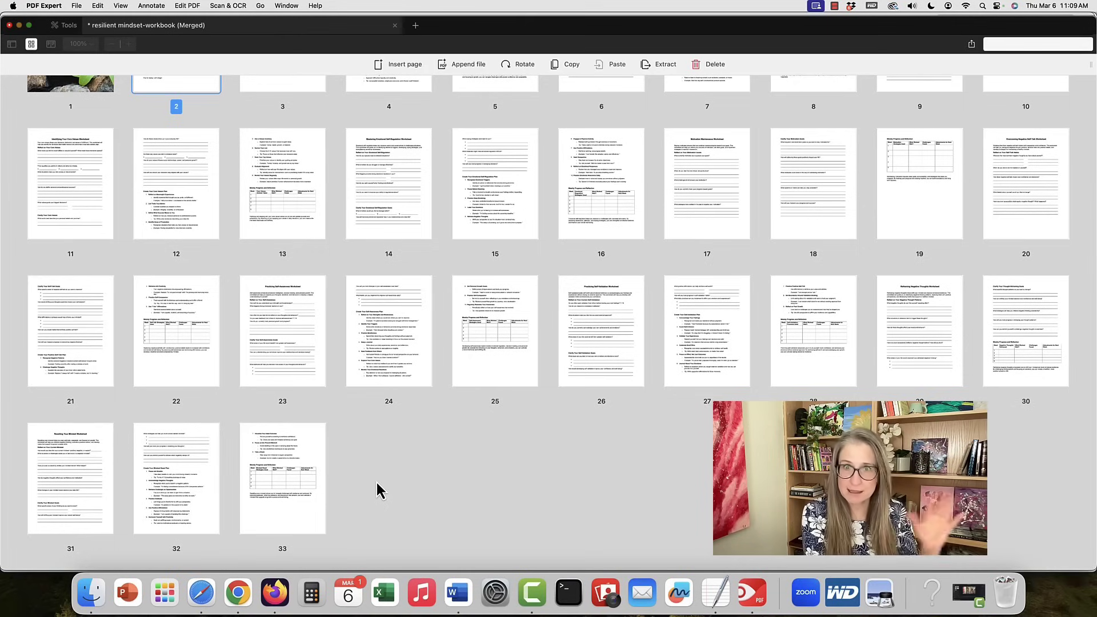
scroll(377, 484, up, 3)
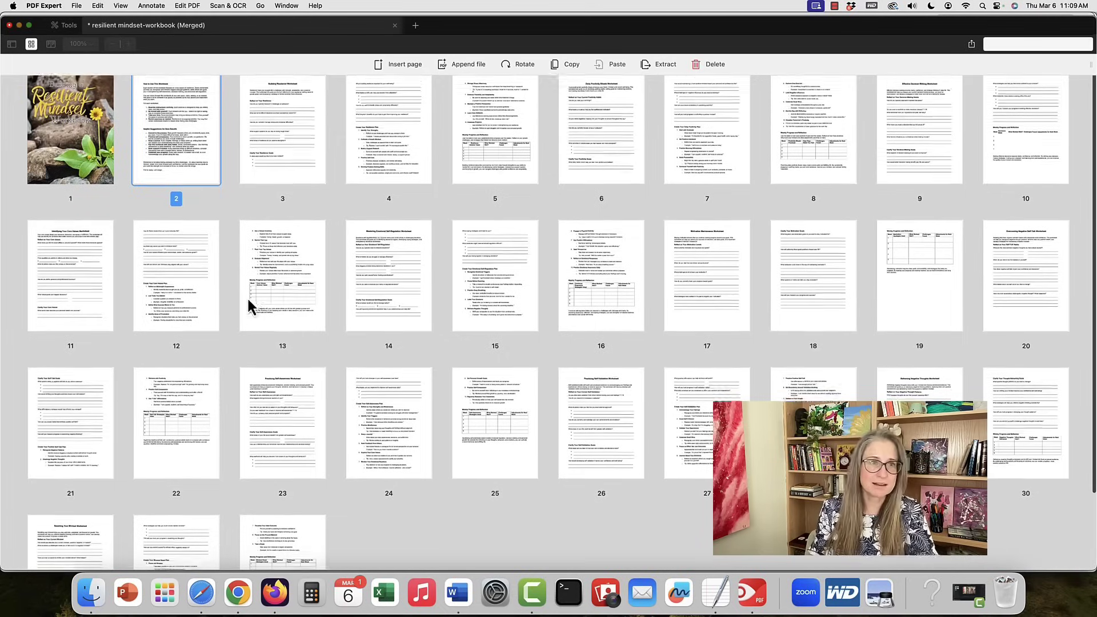
scroll(474, 466, down, 2)
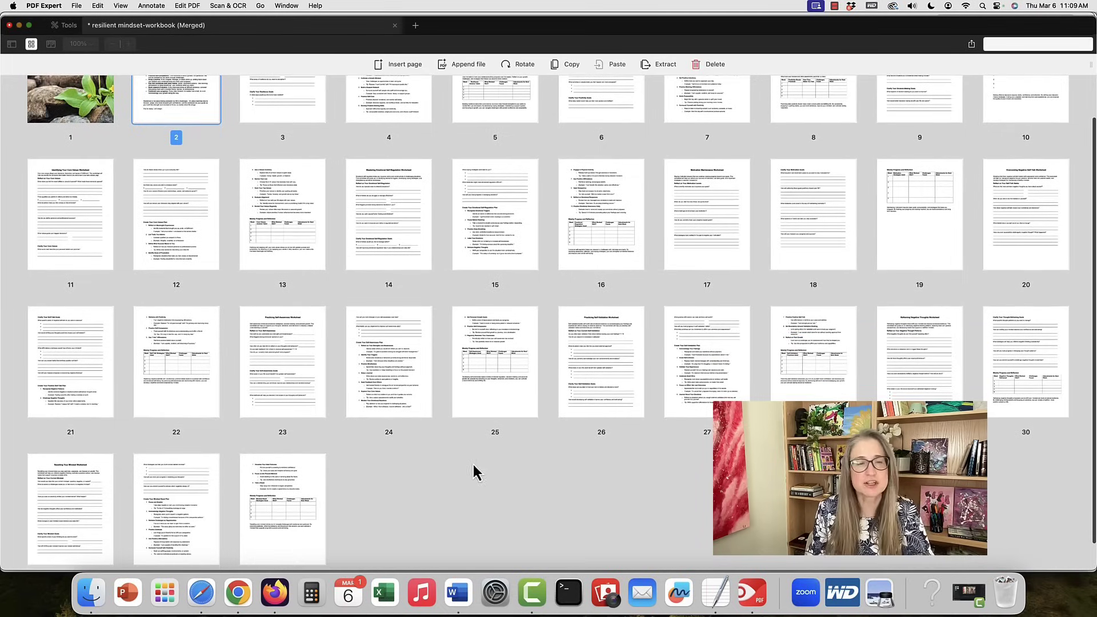
click(371, 485)
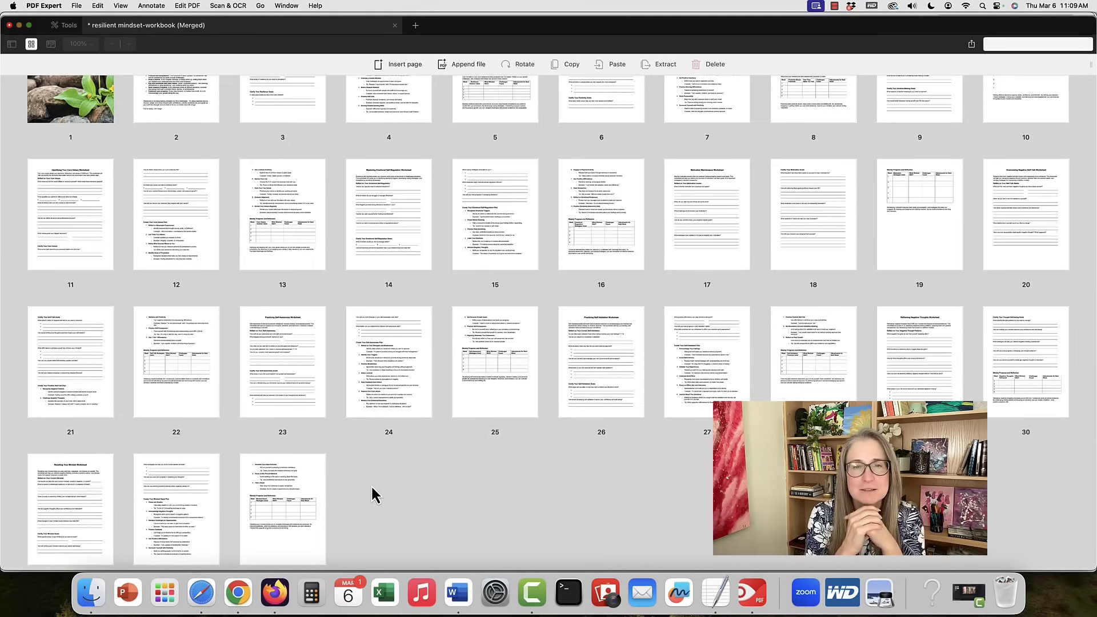
click(76, 6)
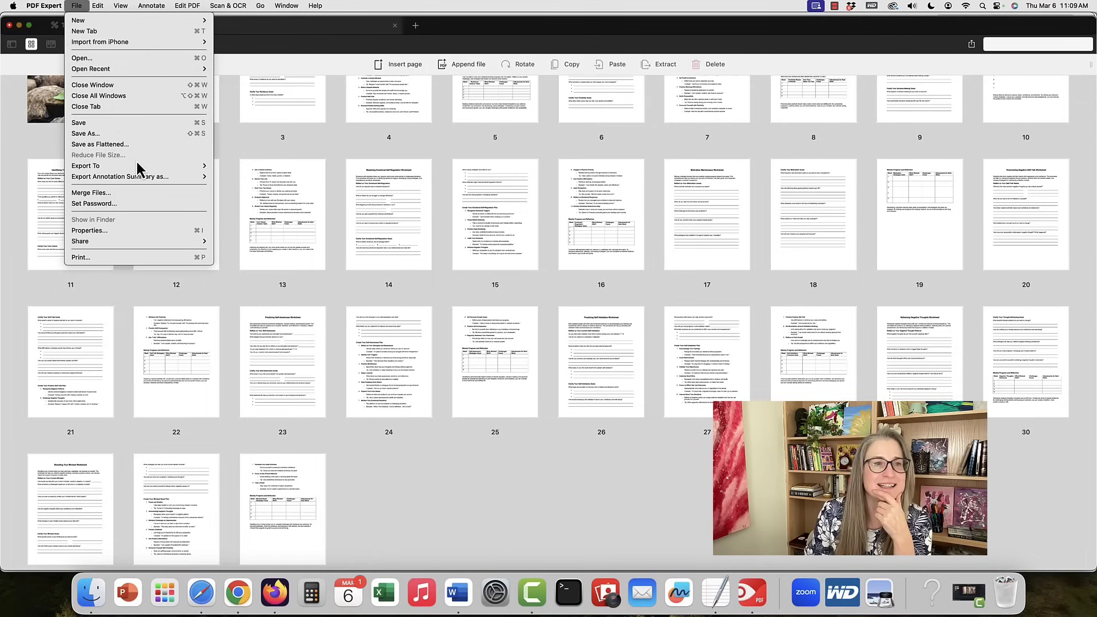
mouse_move(138, 167)
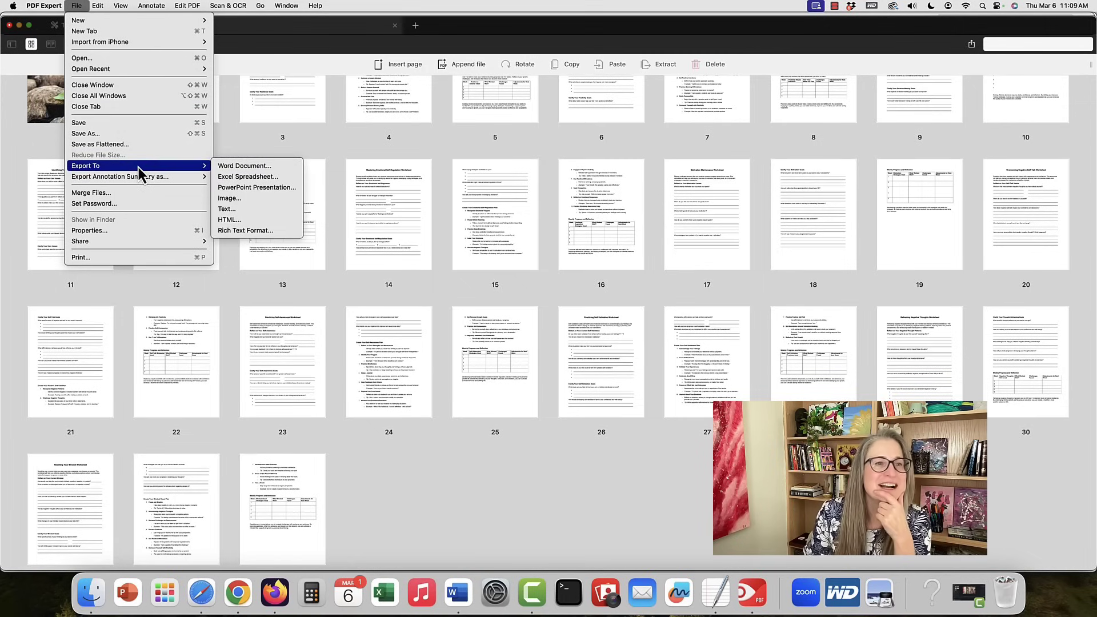
click(77, 7)
click(77, 7)
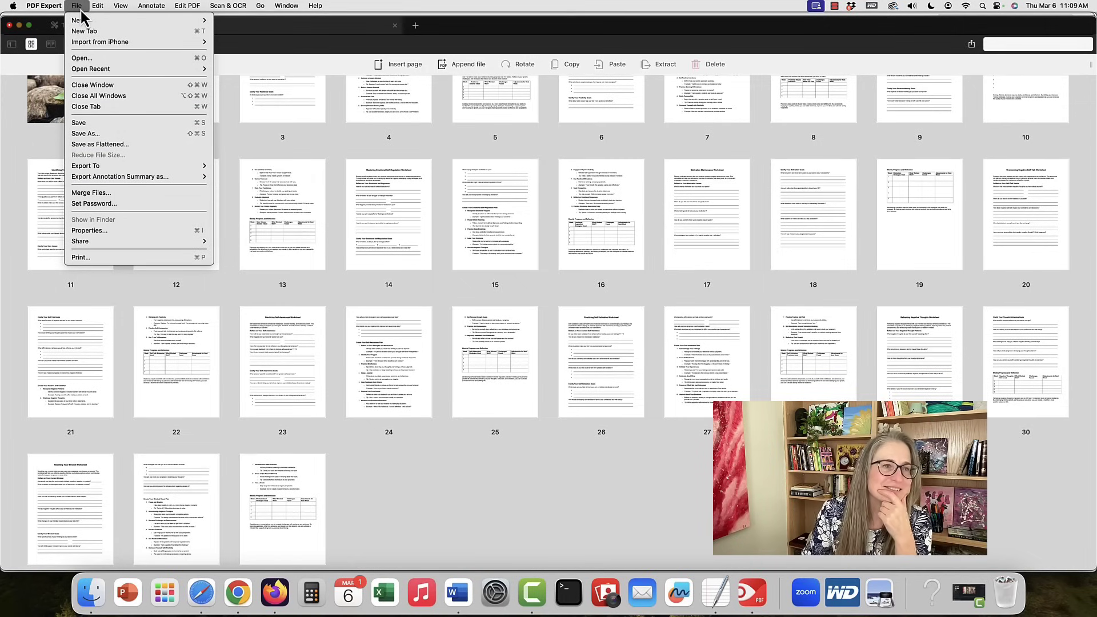
click(86, 133)
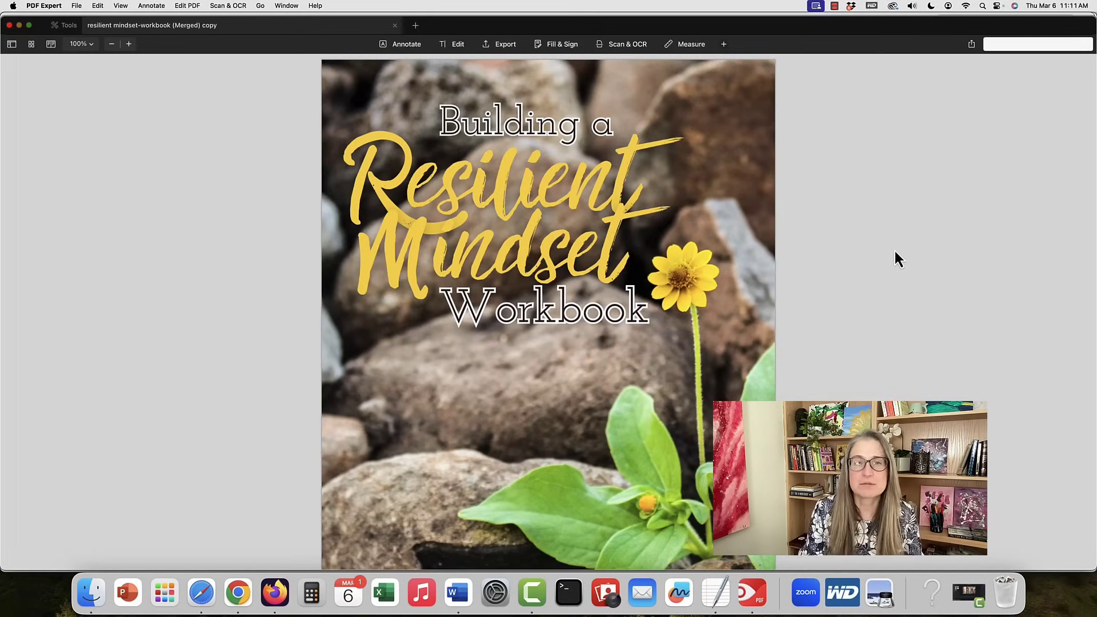
- Find Add Page Numbers under Header and Footer through a Help search for 'footer'
scroll(891, 358, down, 5)
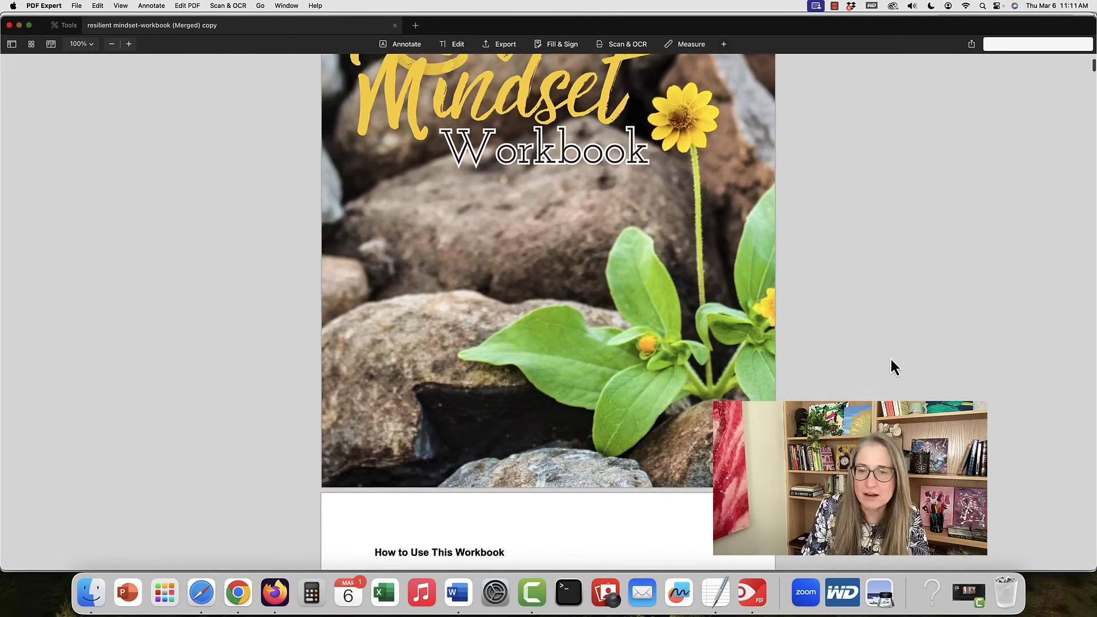
scroll(890, 358, up, 5)
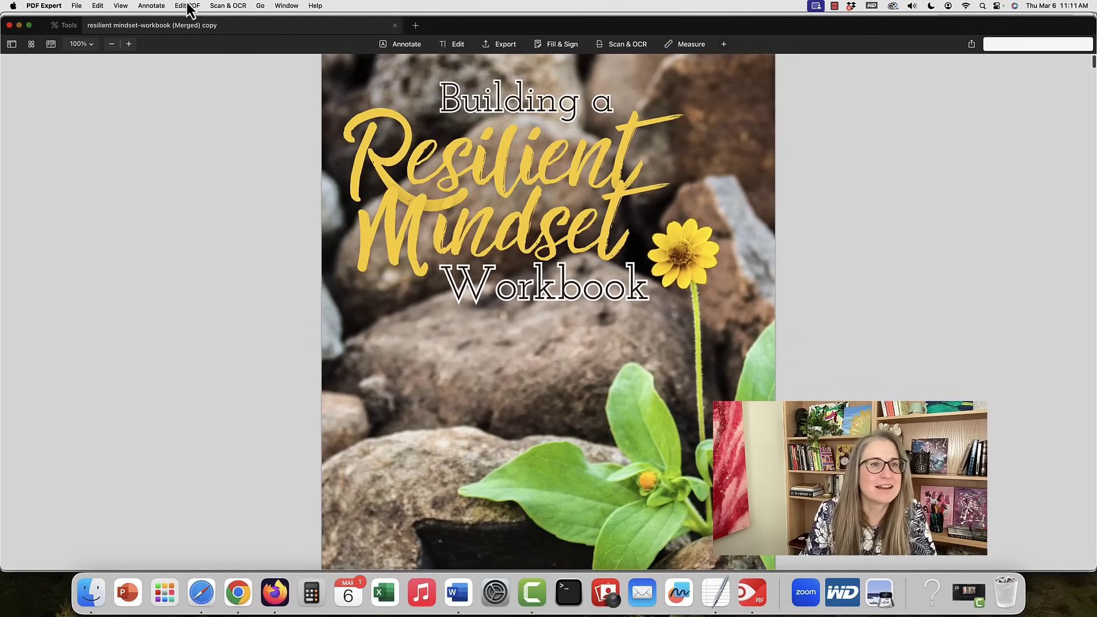
click(315, 7)
text(foot)
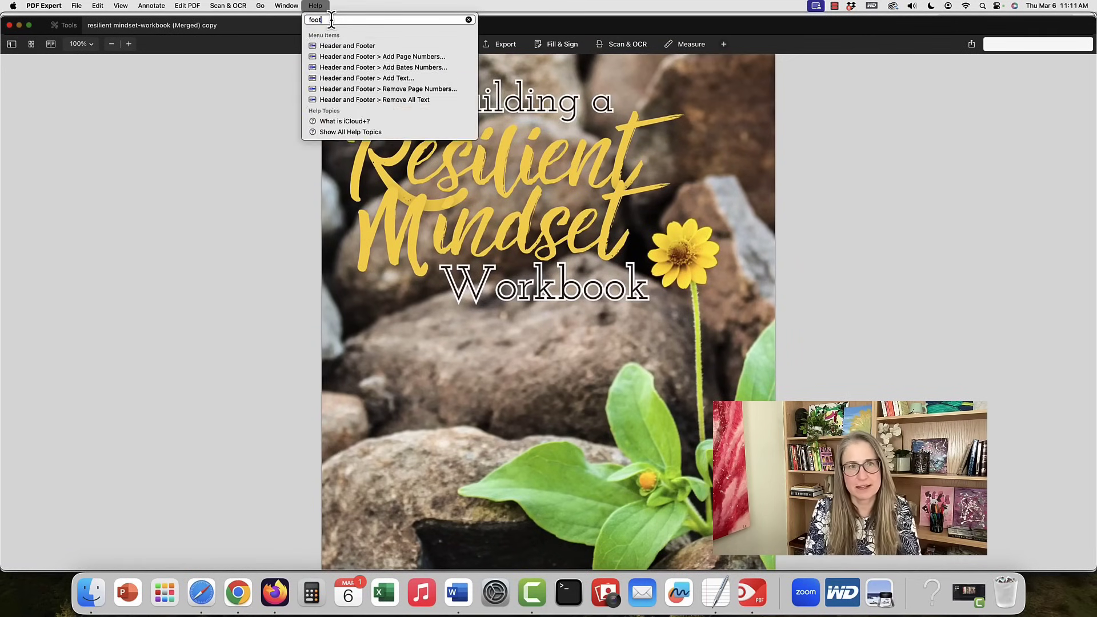
text(er)
mouse_move(352, 40)
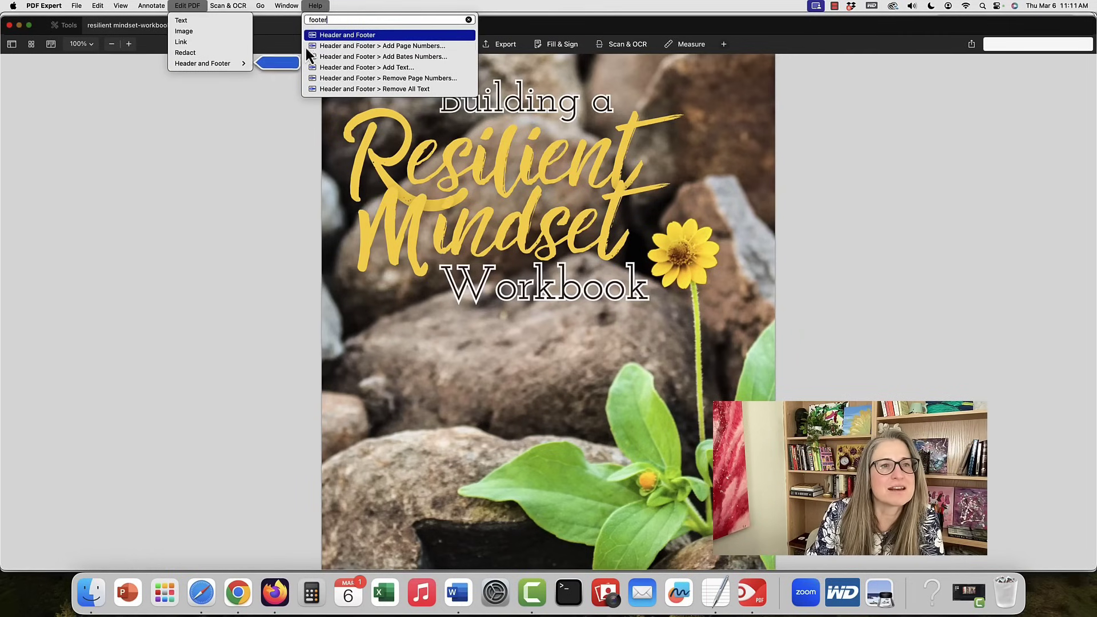
mouse_move(309, 46)
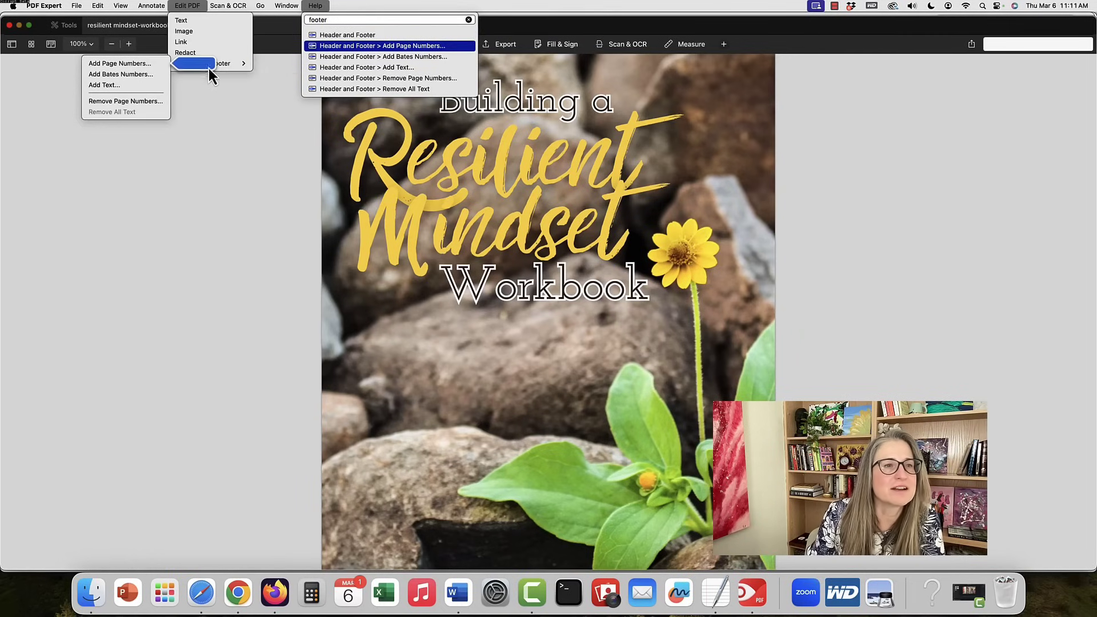
click(118, 64)
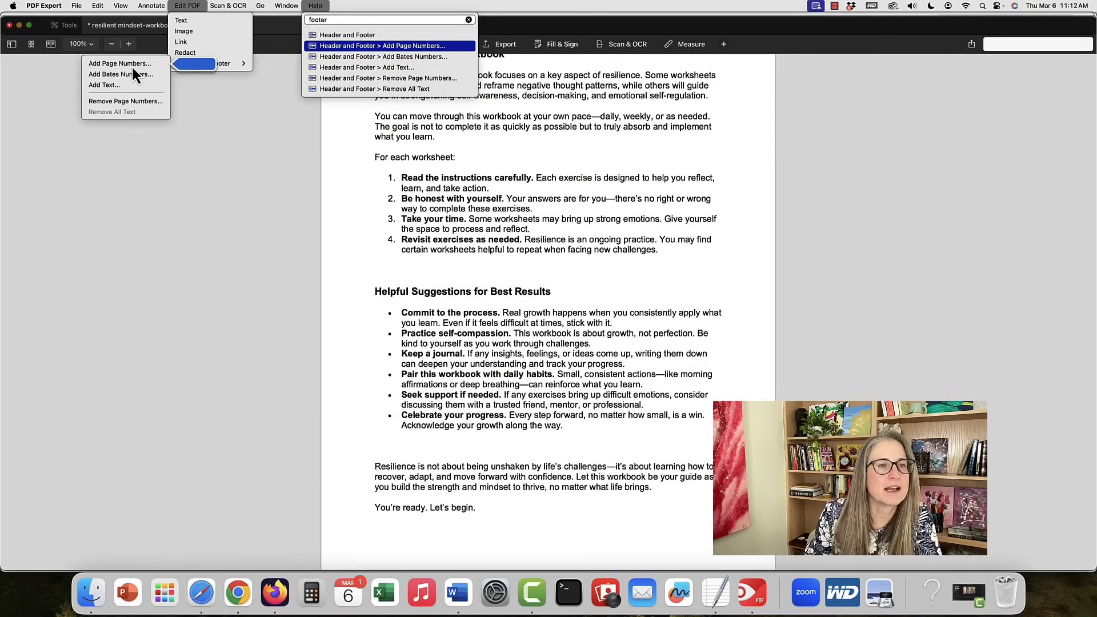
click(132, 65)
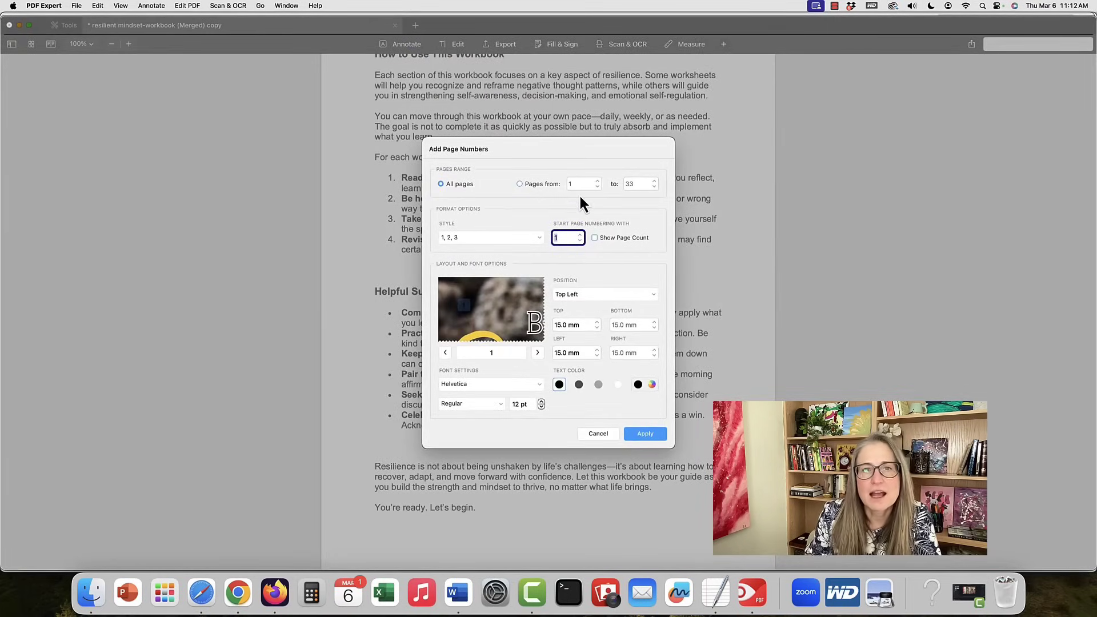
- Apply page numbers to pages 2 through 33, positioned at the bottom right
click(519, 183)
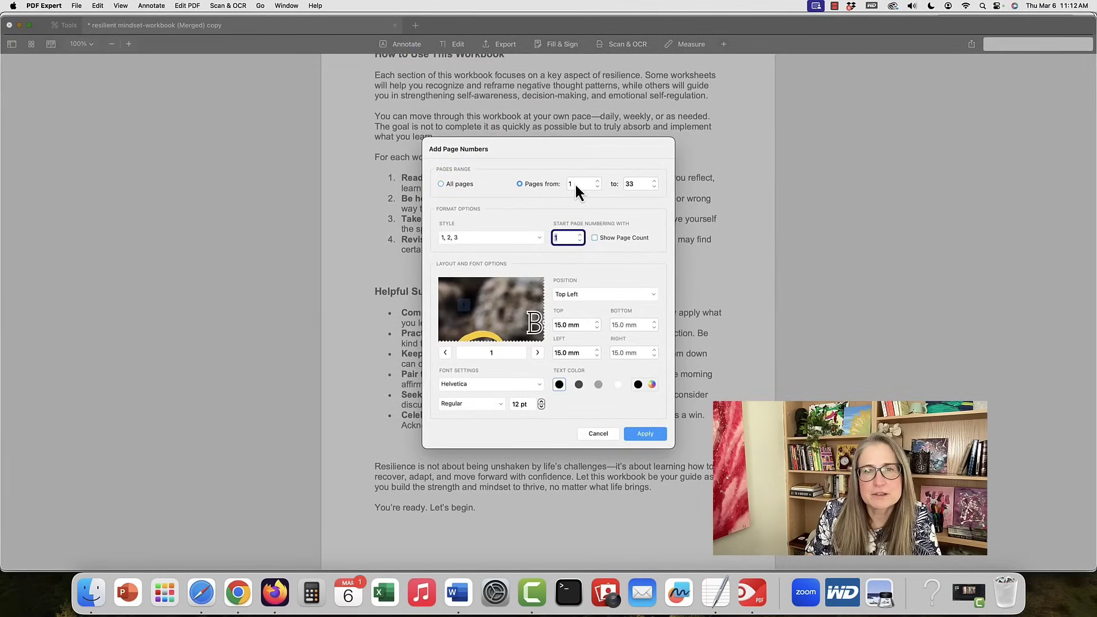
click(574, 184)
text(2)
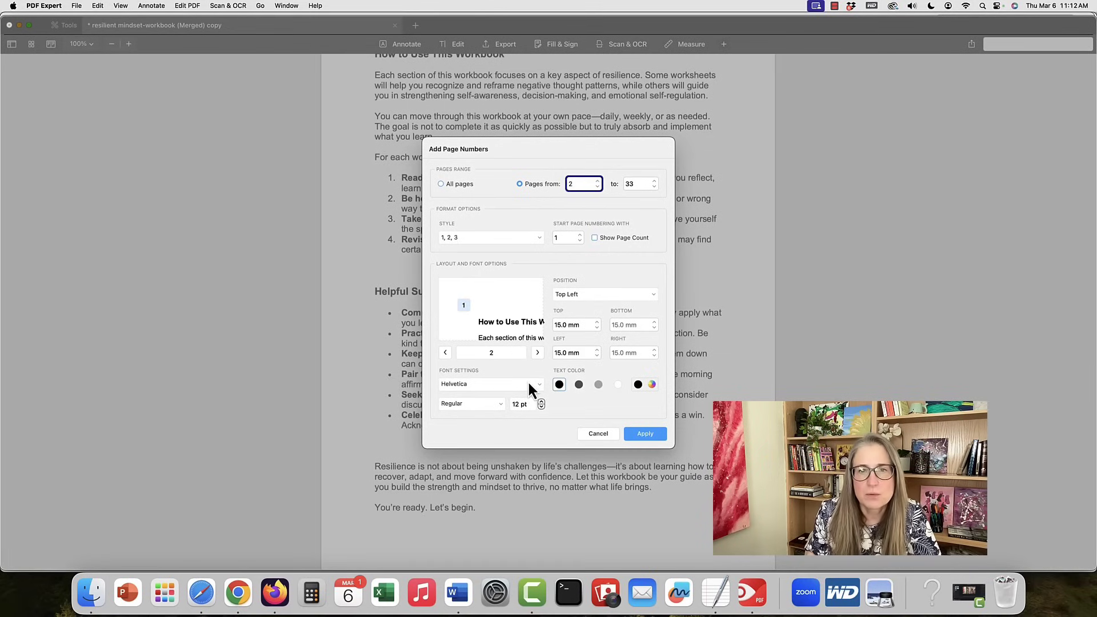
click(605, 294)
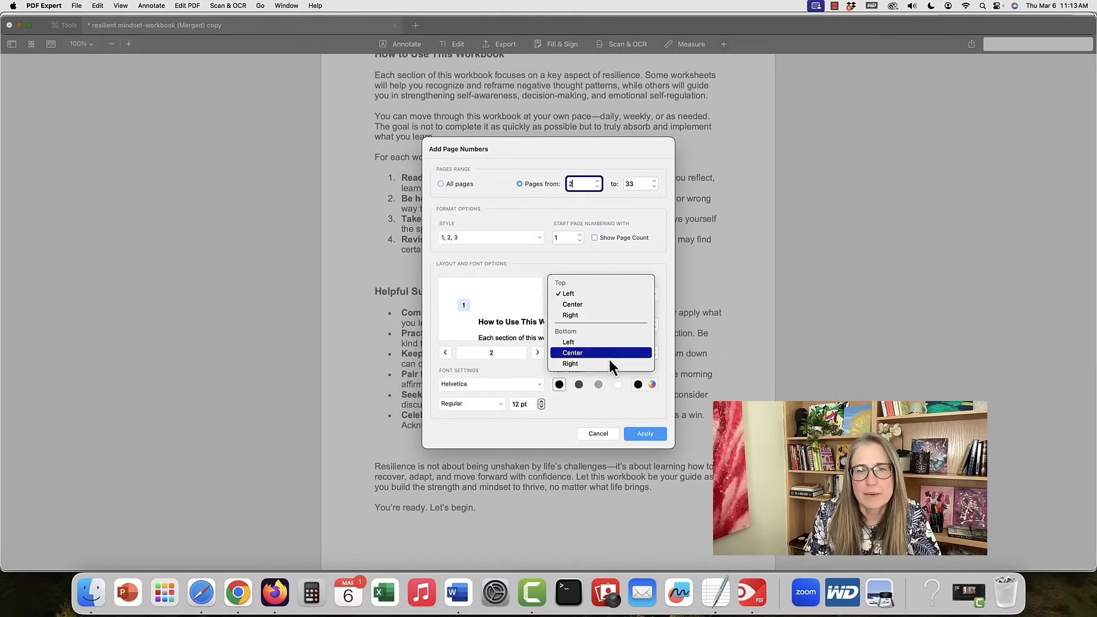
click(610, 359)
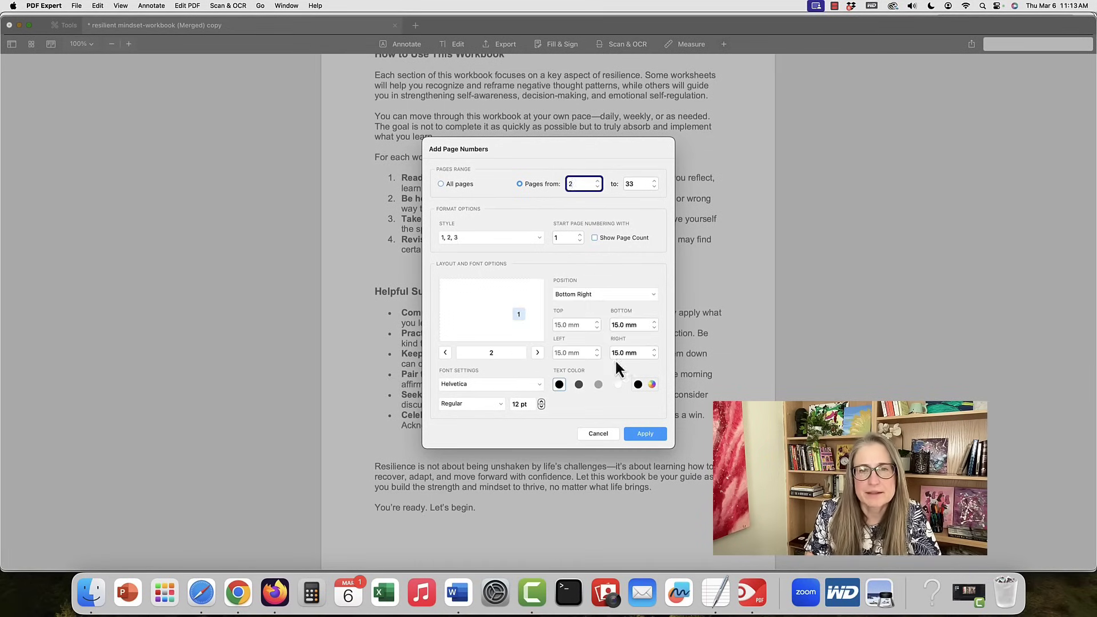
click(645, 434)
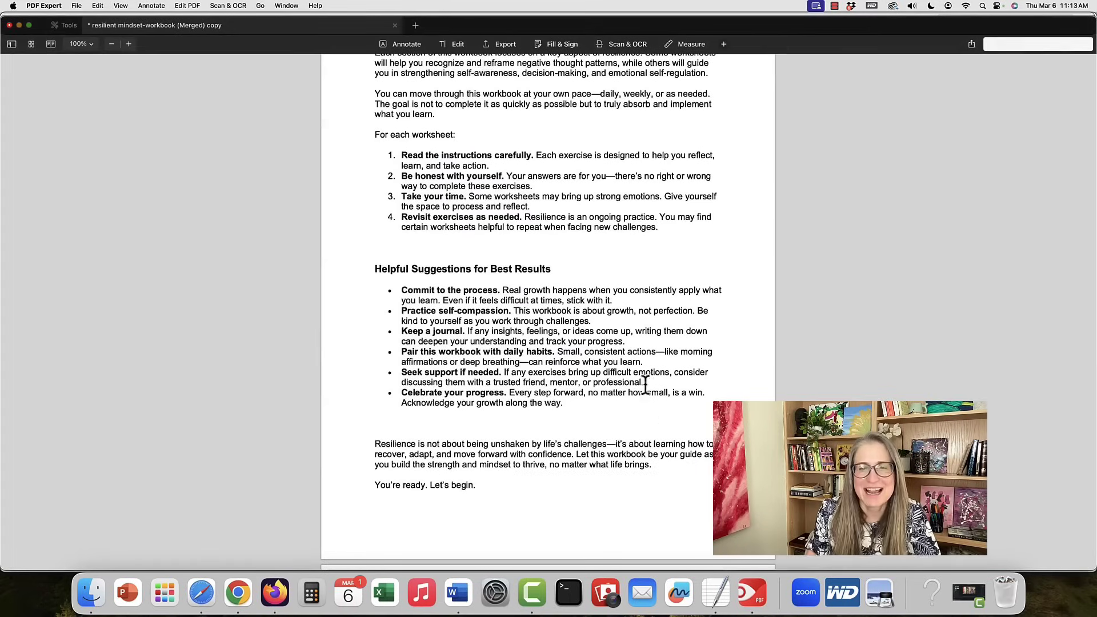
click(316, 5)
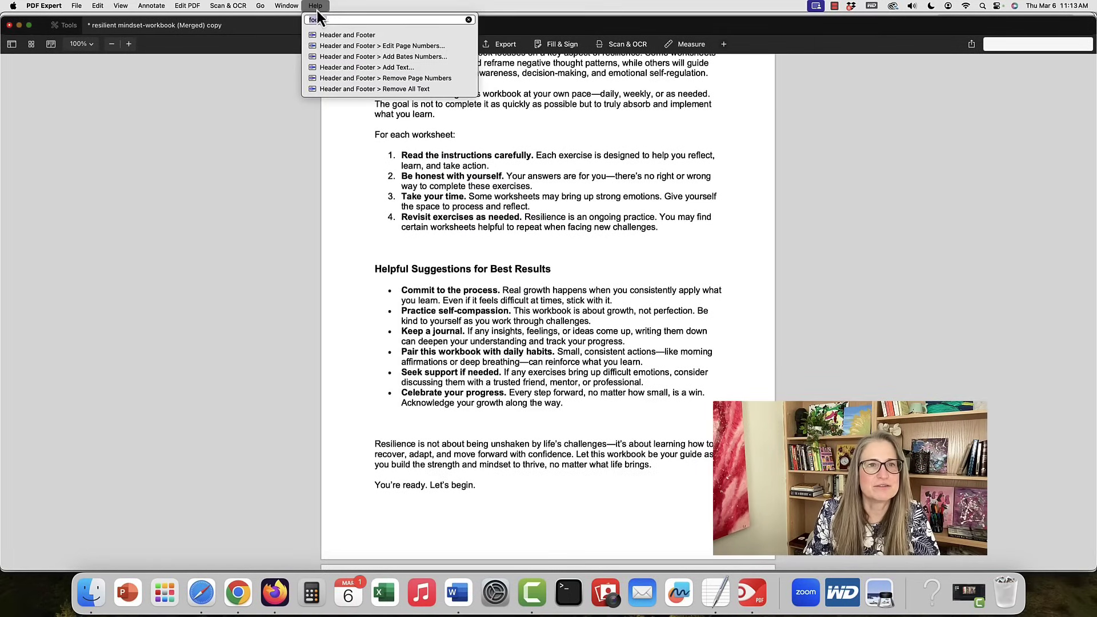
mouse_move(338, 36)
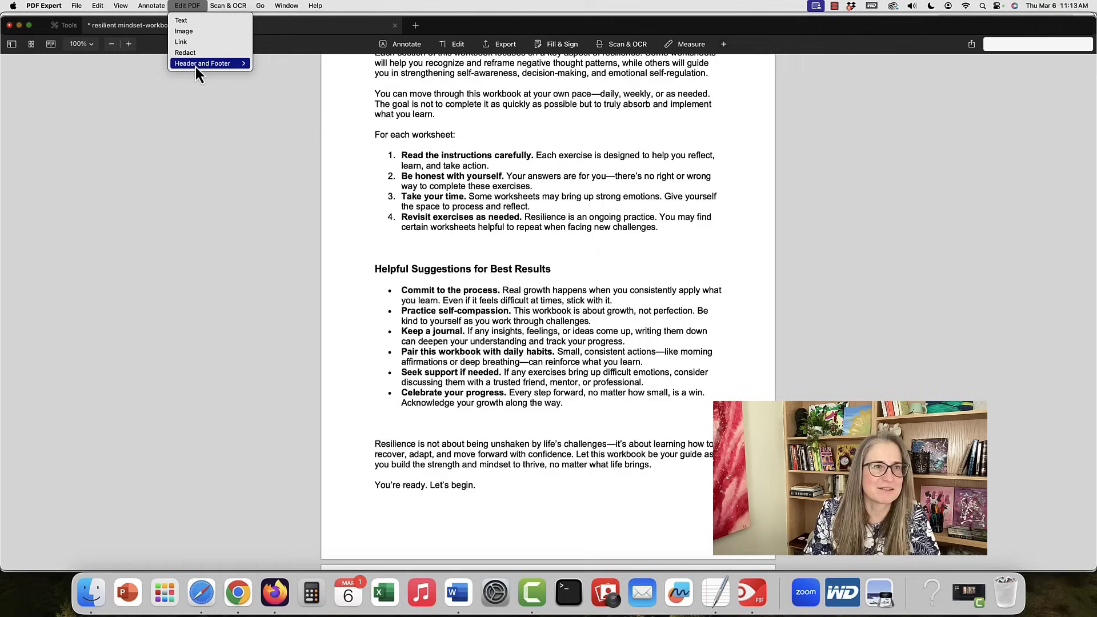
mouse_move(195, 67)
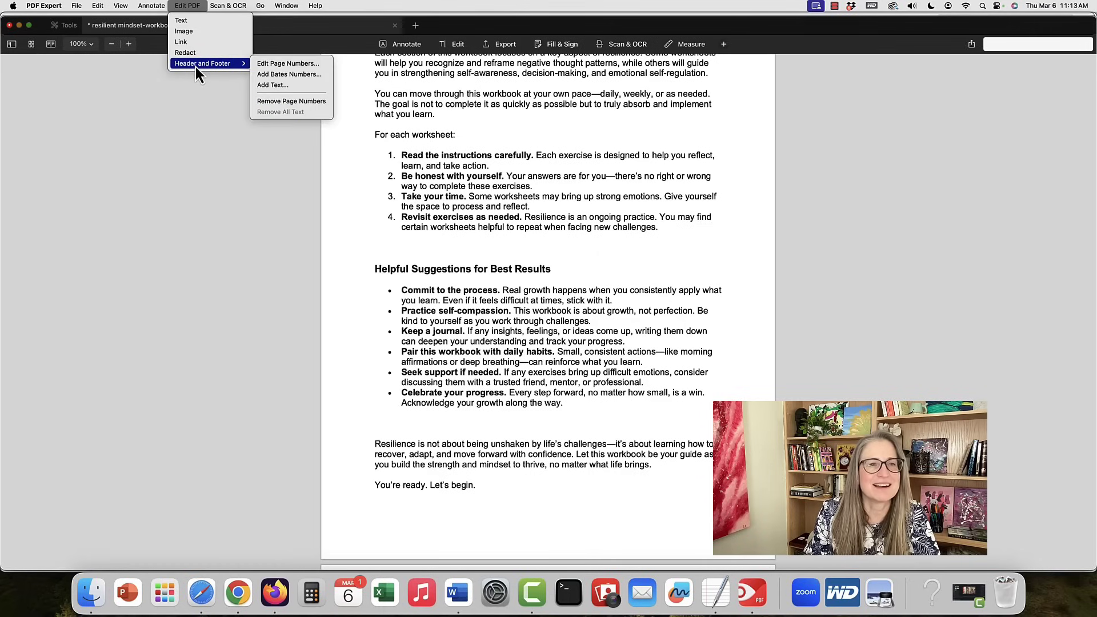
click(279, 86)
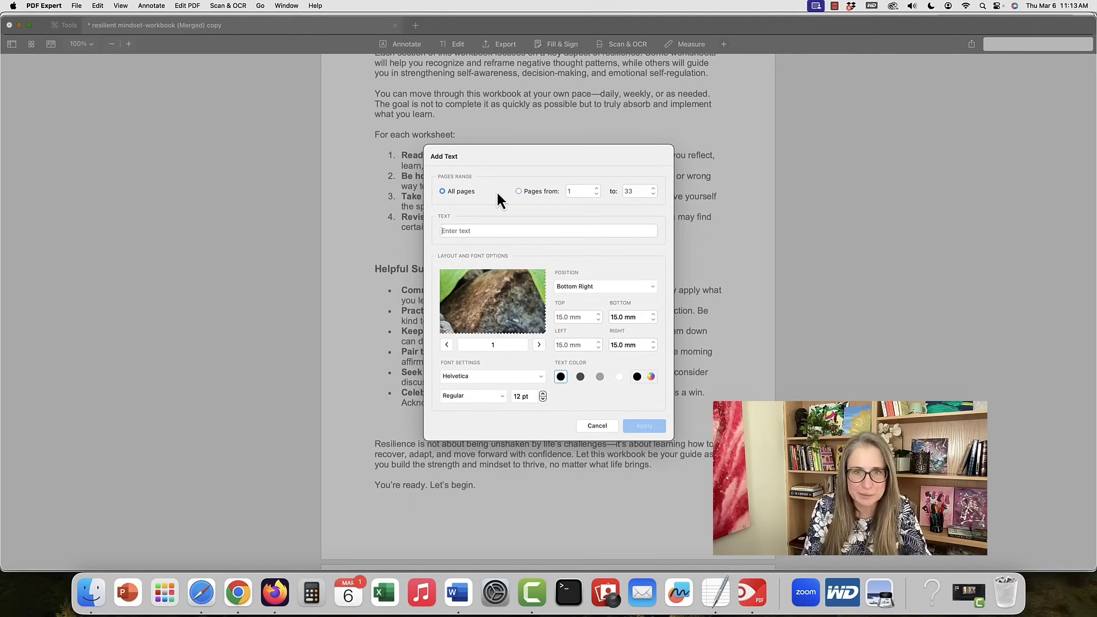
click(518, 190)
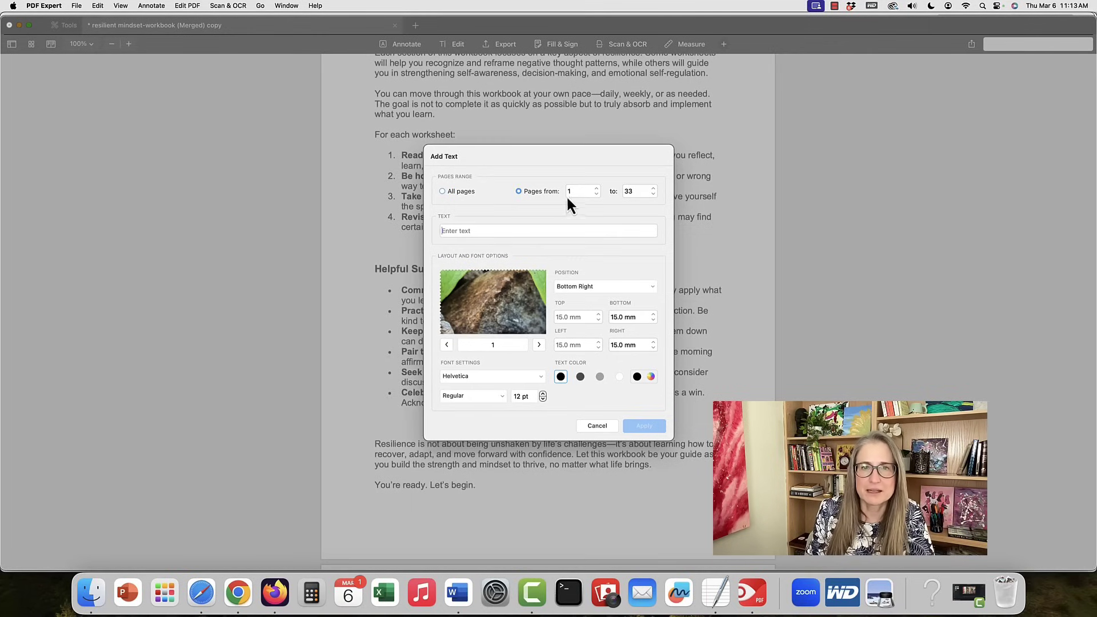
text(2)
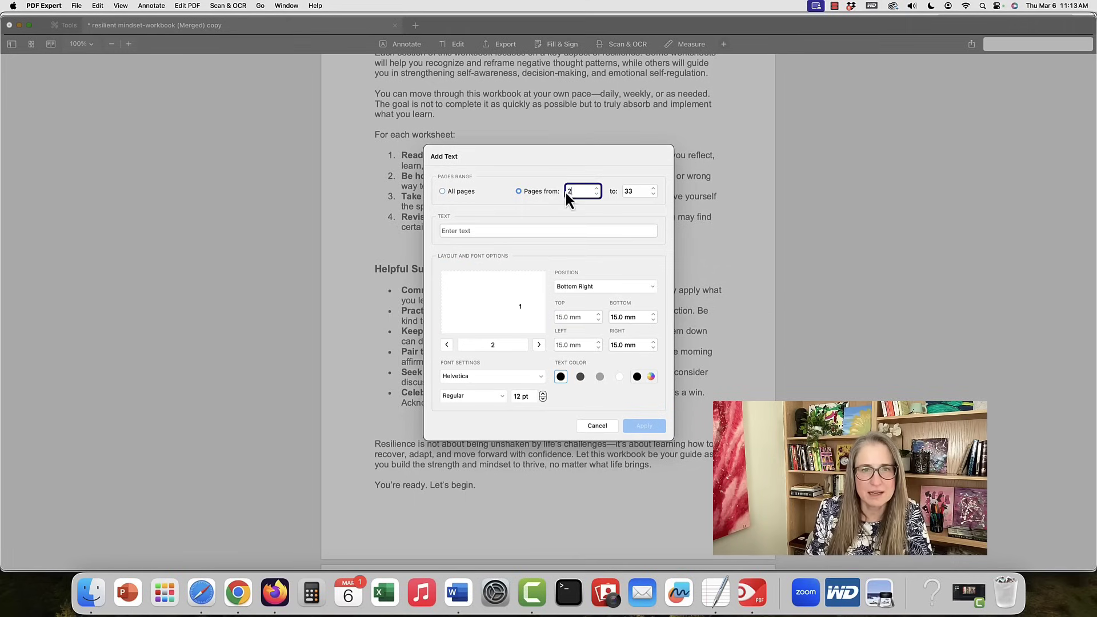
click(512, 231)
click(636, 290)
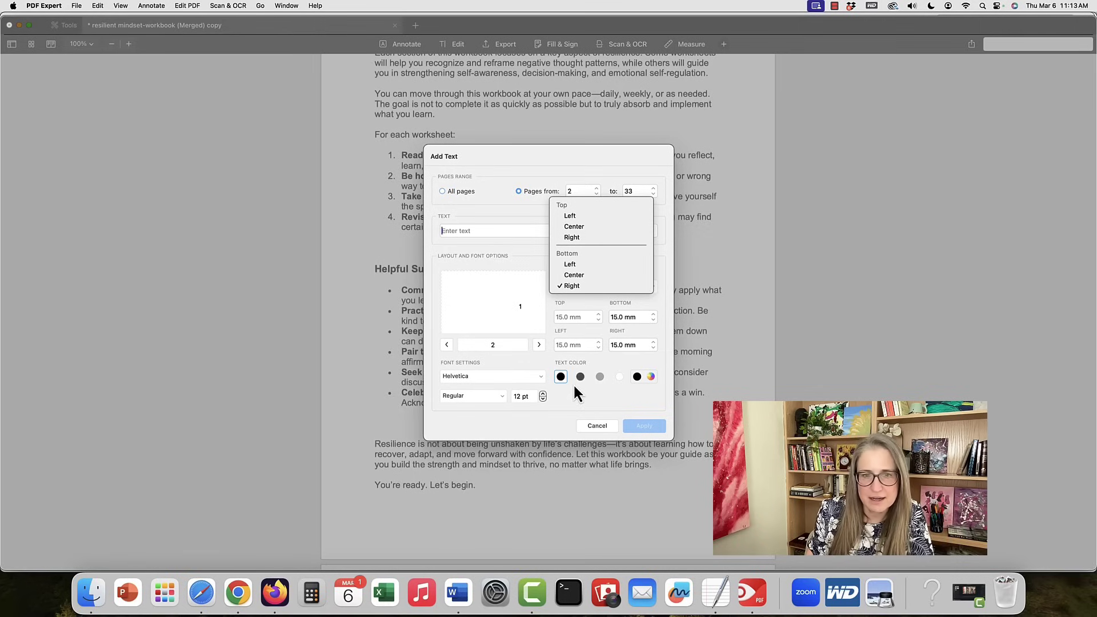
click(591, 411)
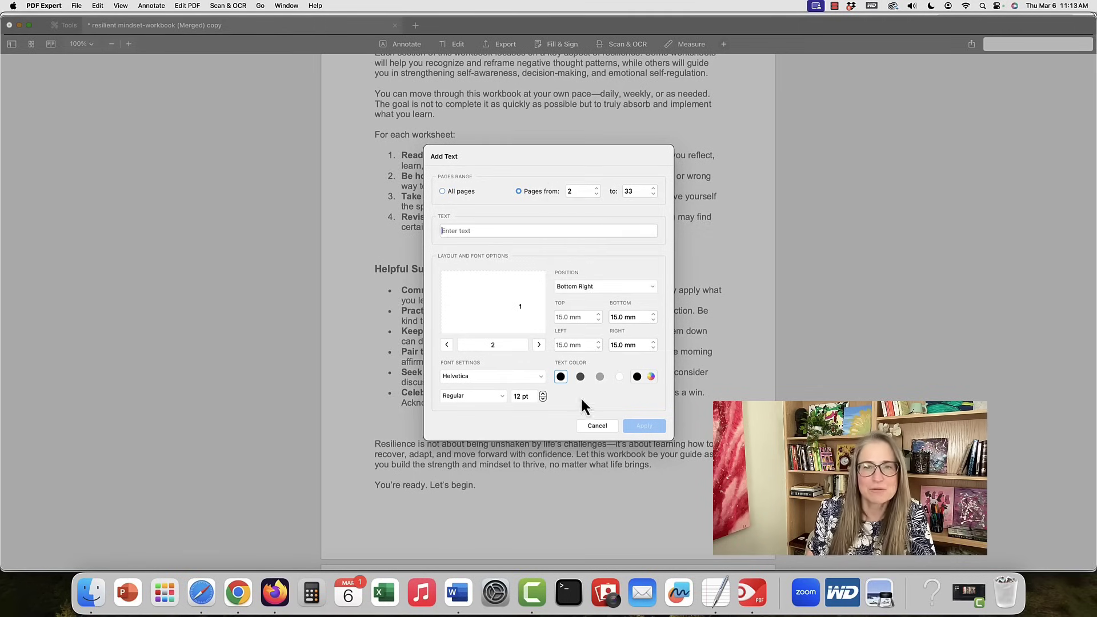
click(596, 426)
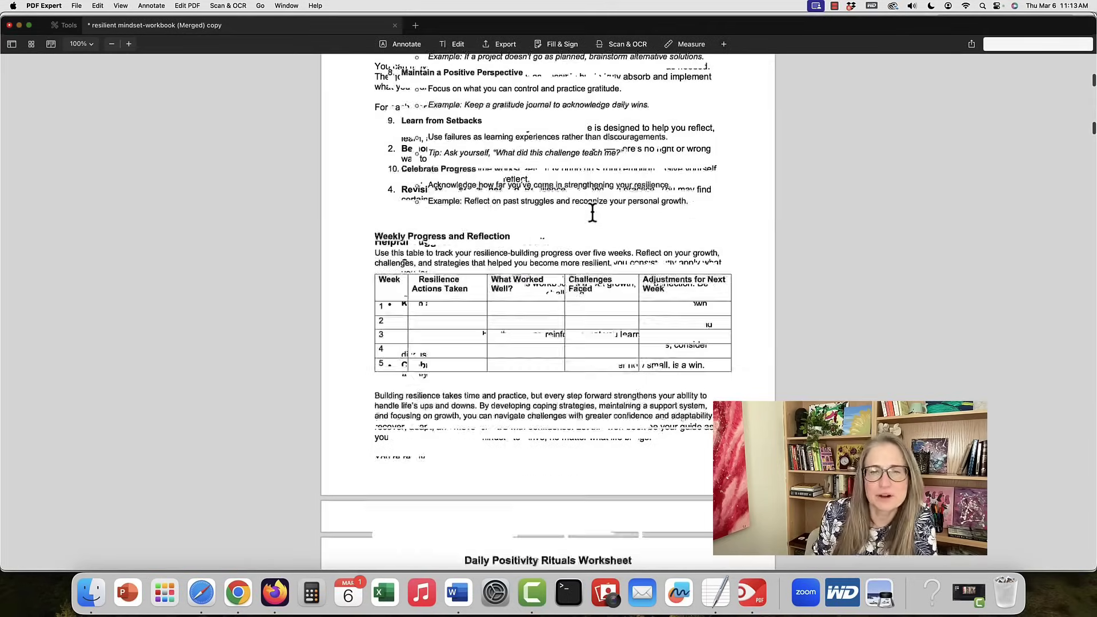
scroll(593, 214, up, 10)
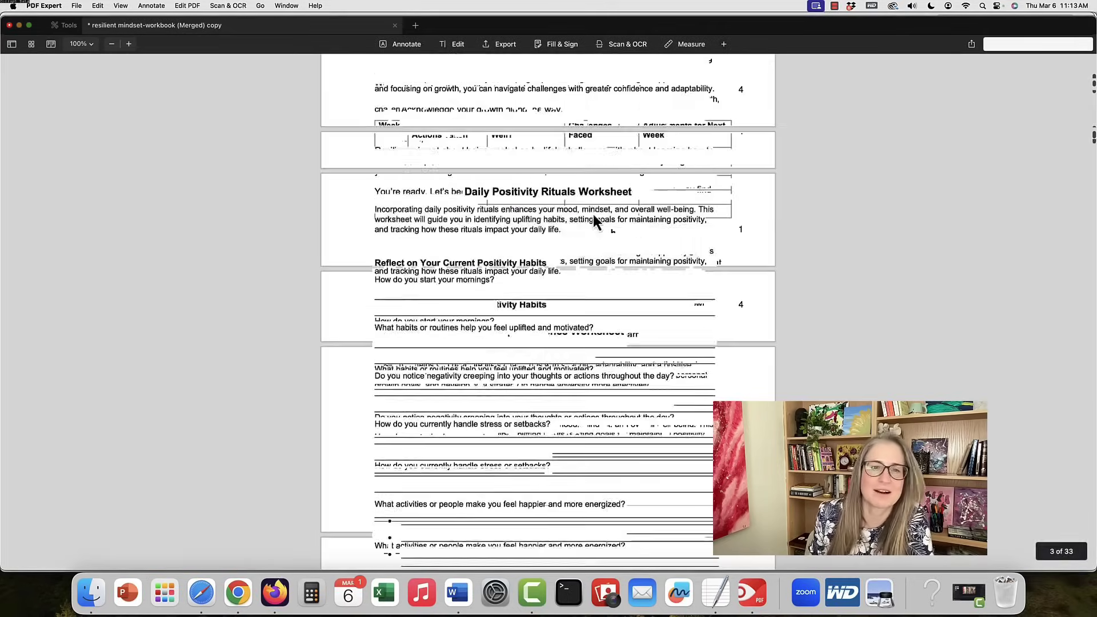
scroll(594, 214, down, 15)
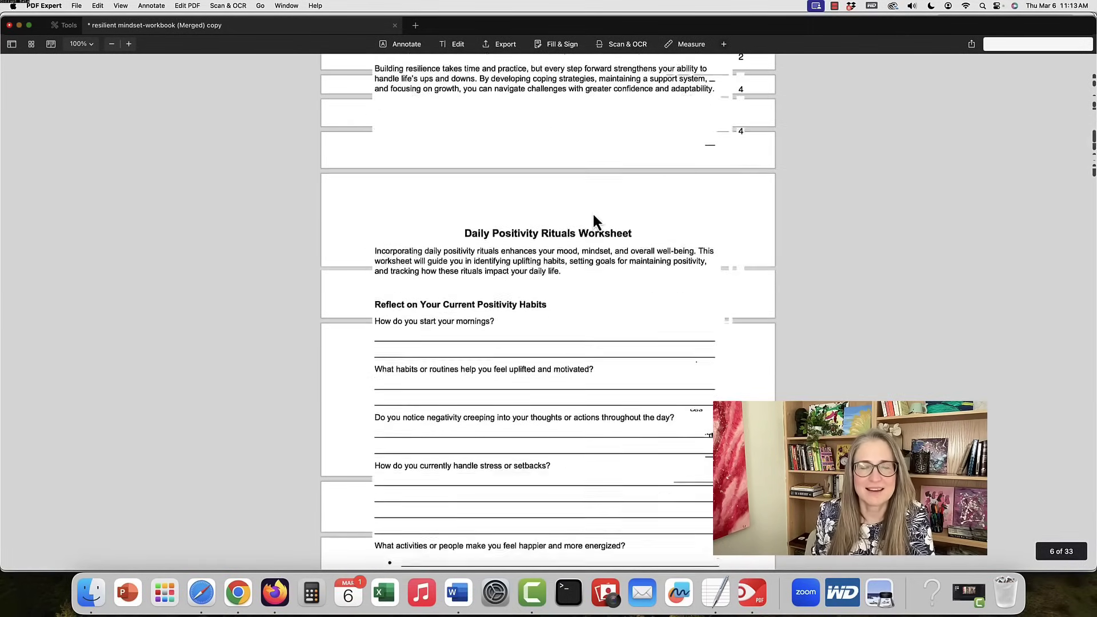
scroll(593, 214, down, 10)
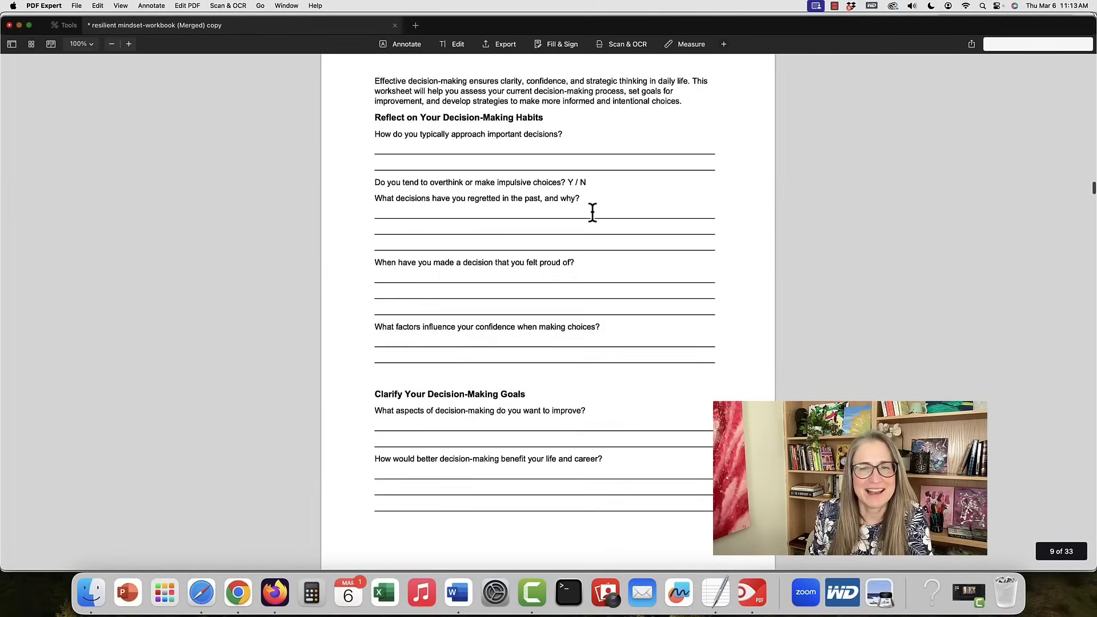
scroll(593, 212, down, 5)
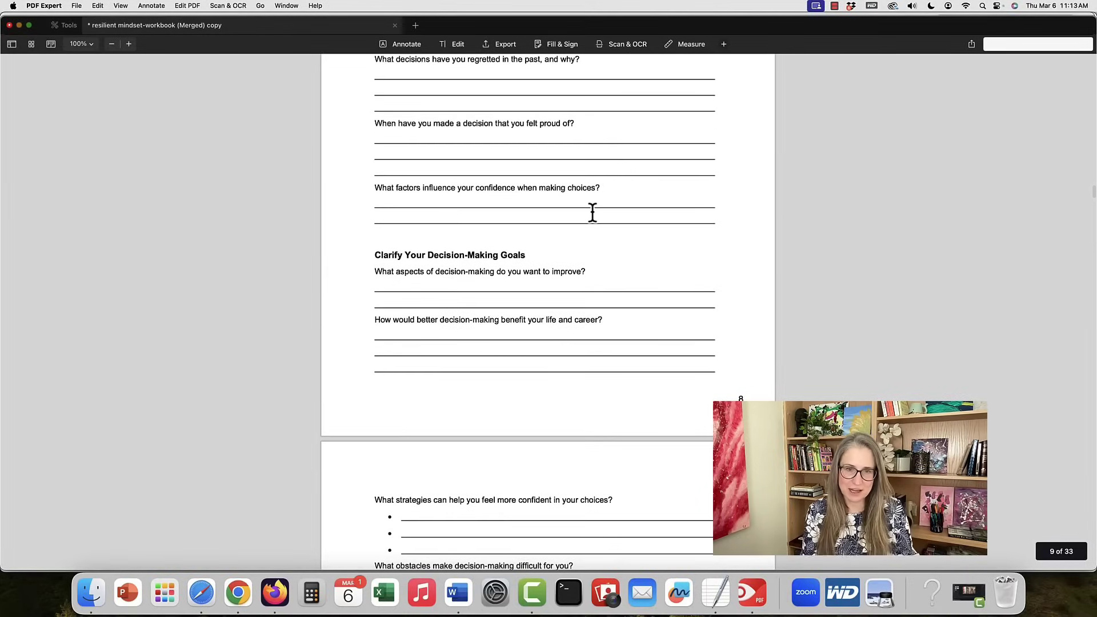